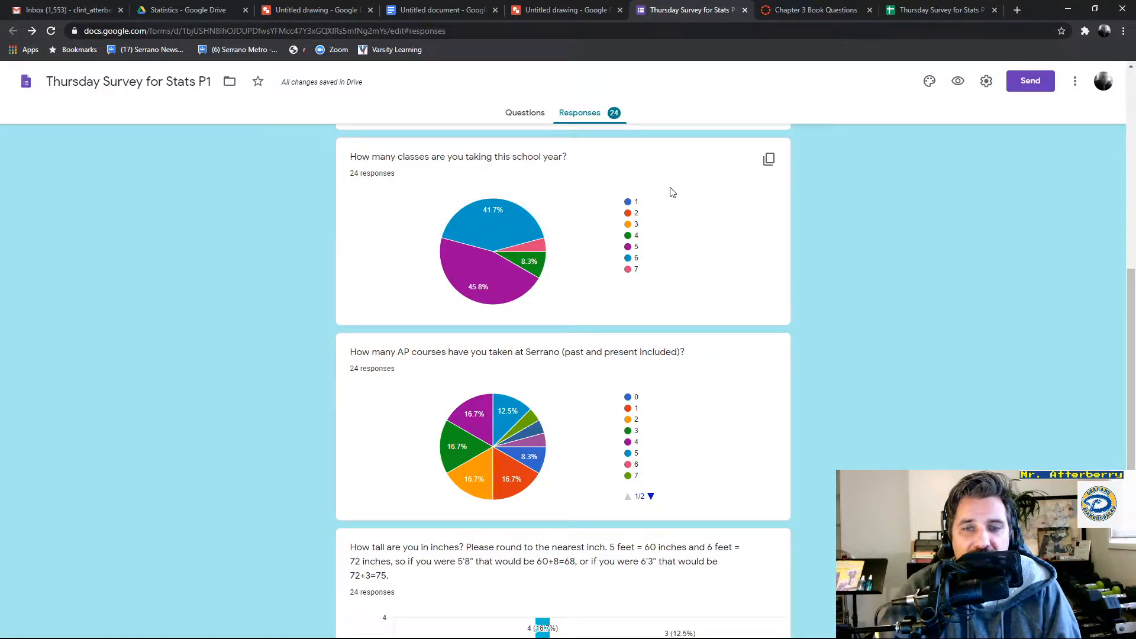
Examine the class, AP course and height responses in the form's summary charts and in the linked response spreadsheet
scroll(668, 260, "down", 1)
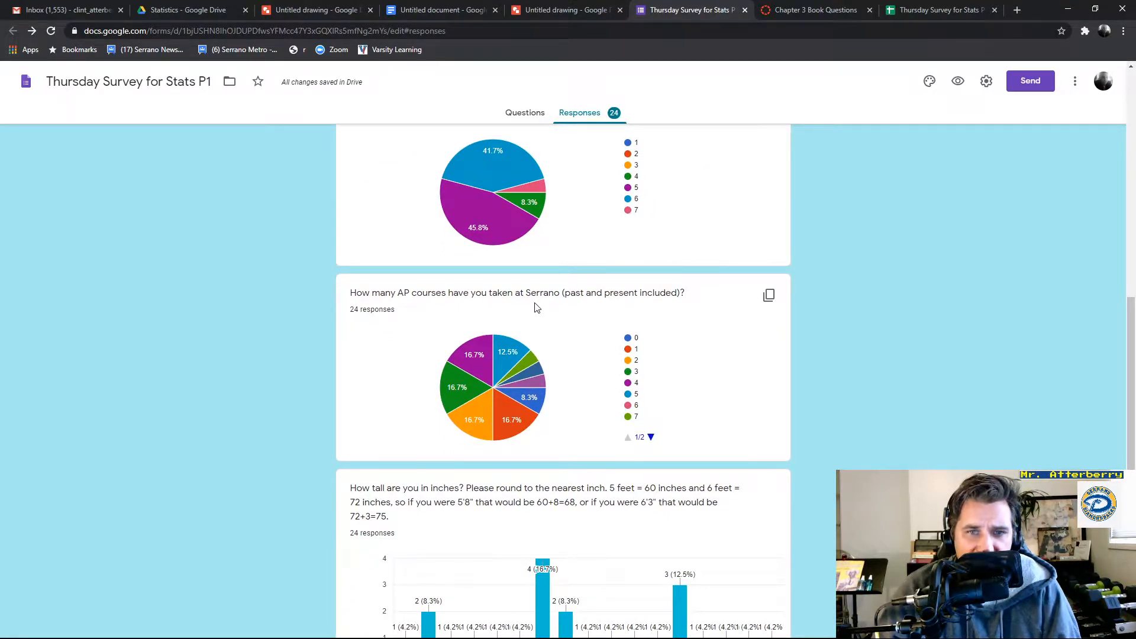
scroll(753, 308, "down", 2)
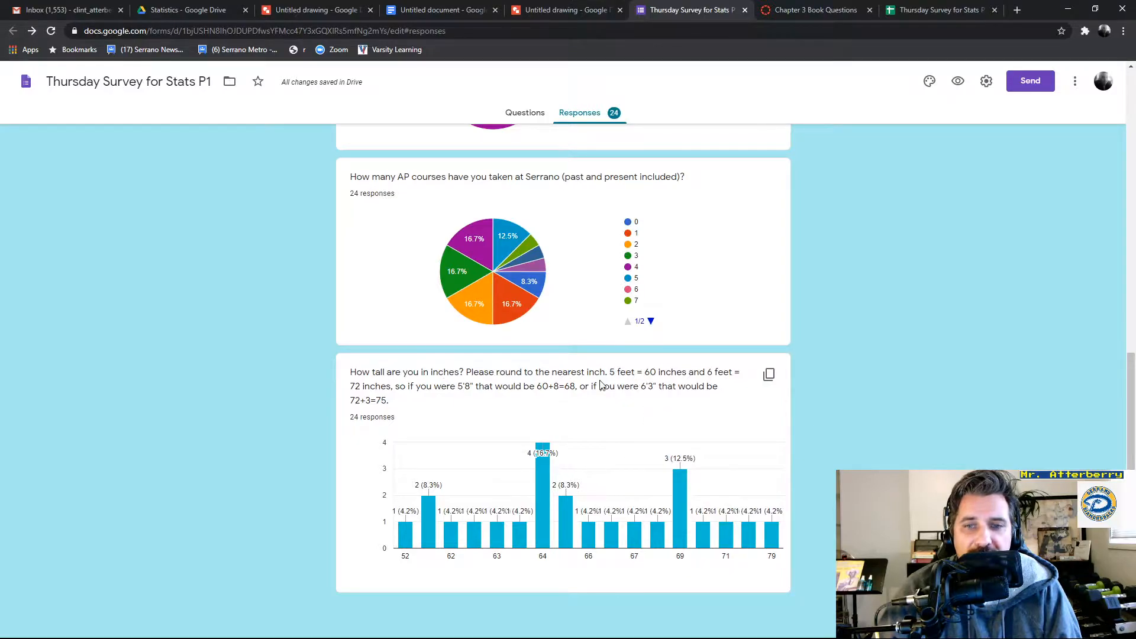
left_click(918, 12)
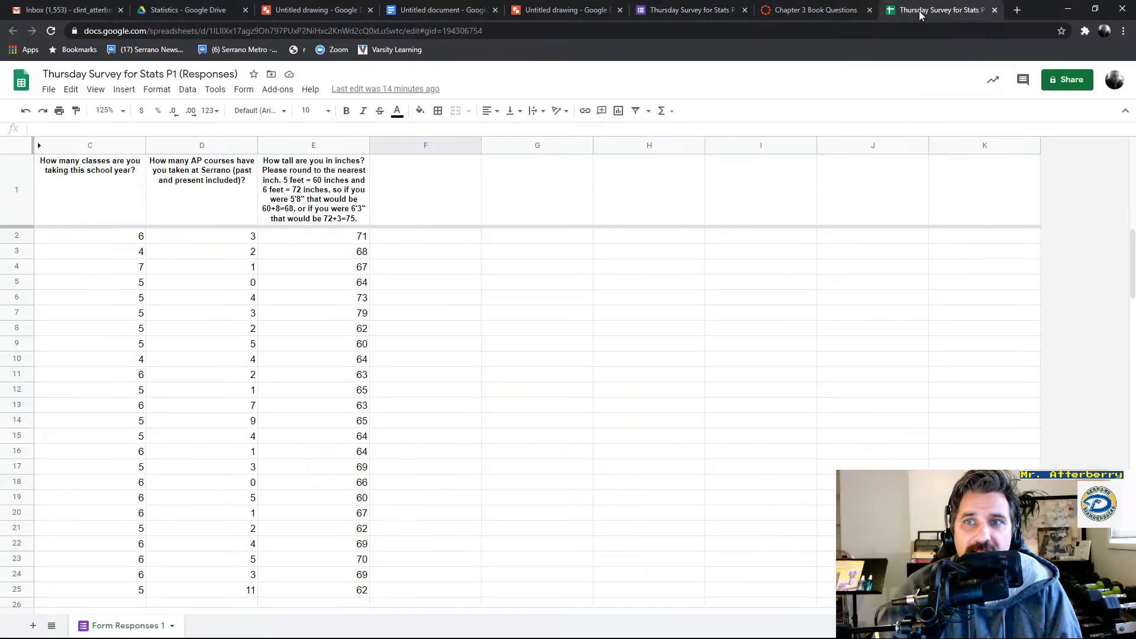
scroll(192, 290, "down", 2)
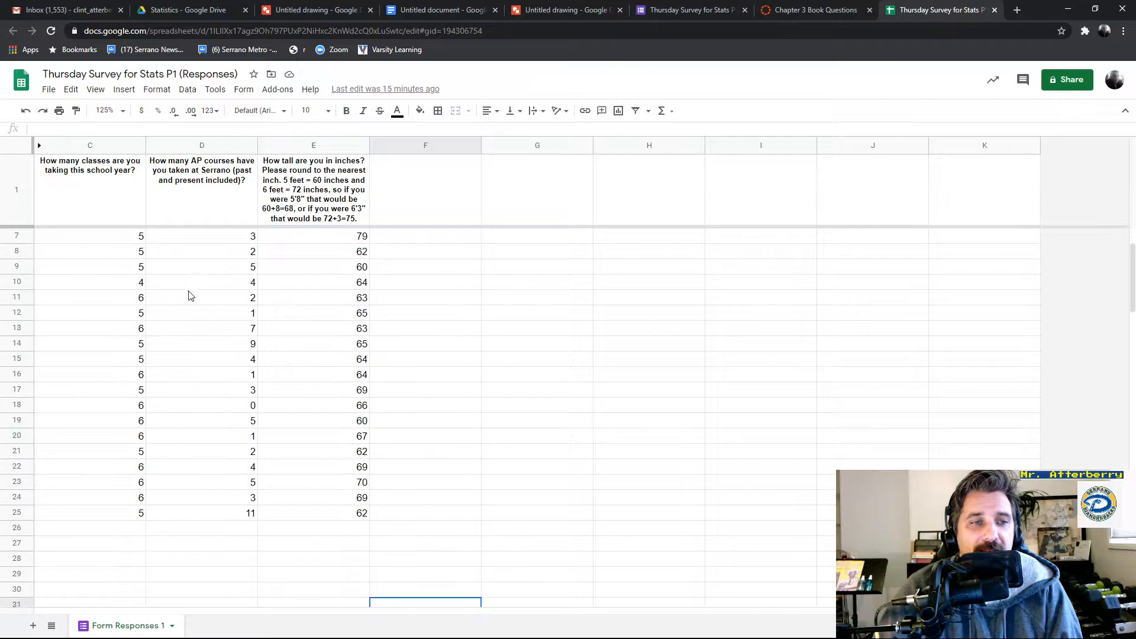
scroll(184, 402, "up", 2)
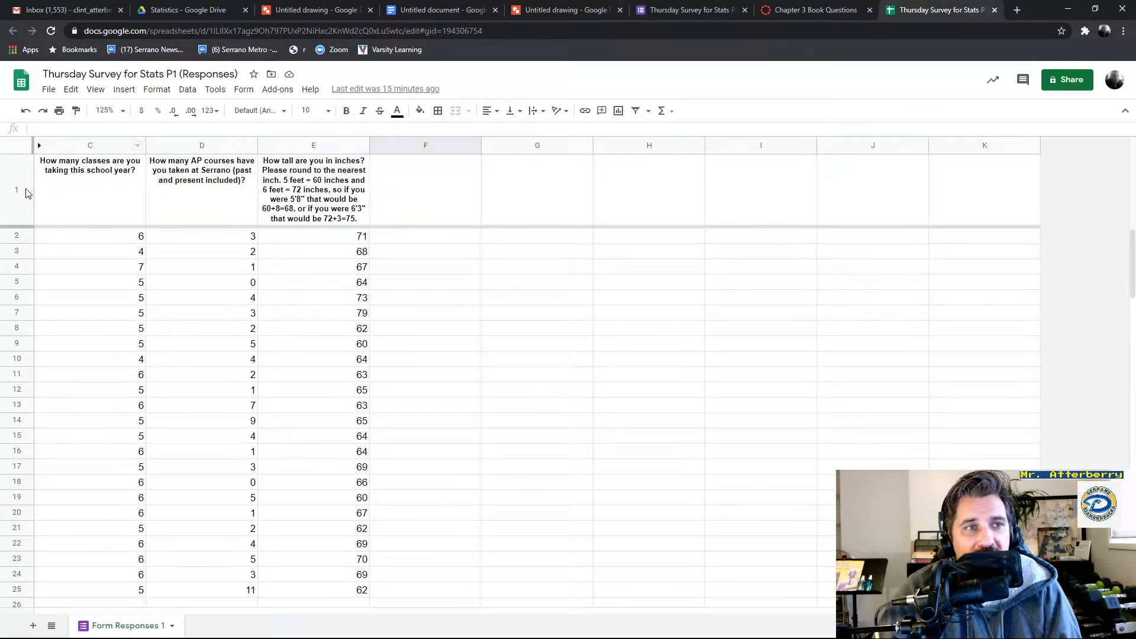
scroll(102, 284, "down", 1)
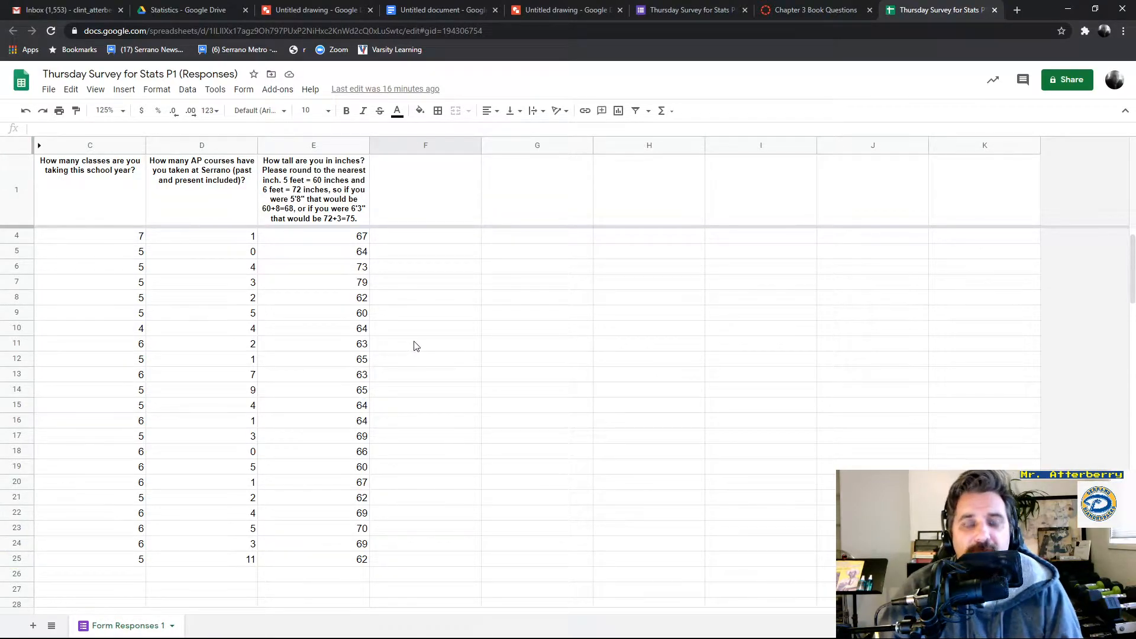
scroll(507, 321, "up", 1)
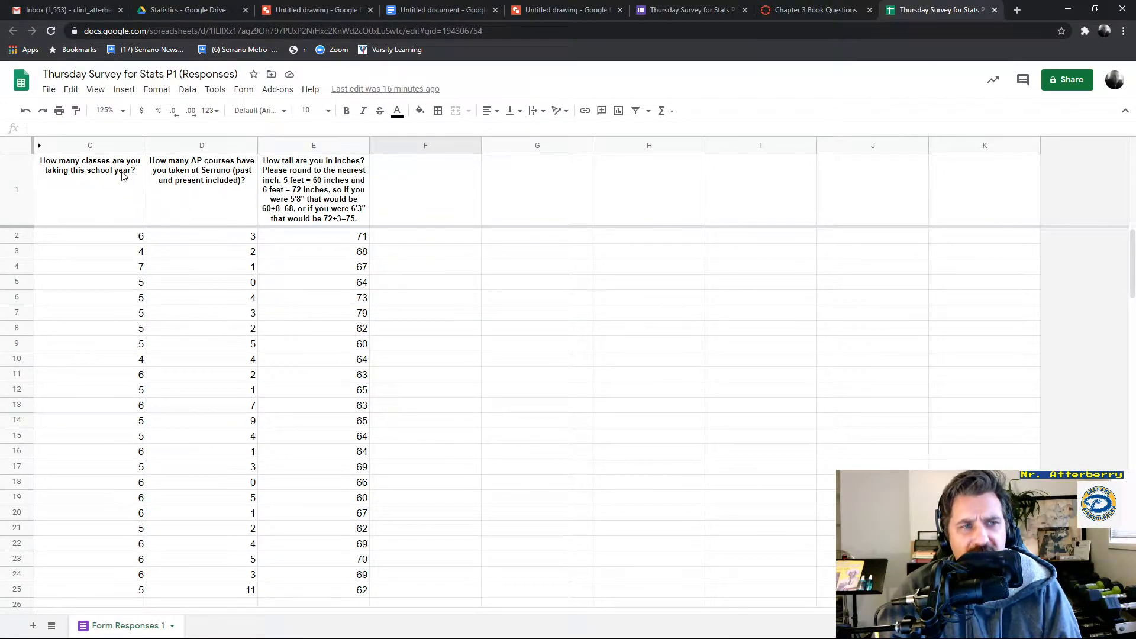
Insert a chart from column C, the number of classes taken, and move it clear of the response data
left_click(94, 145)
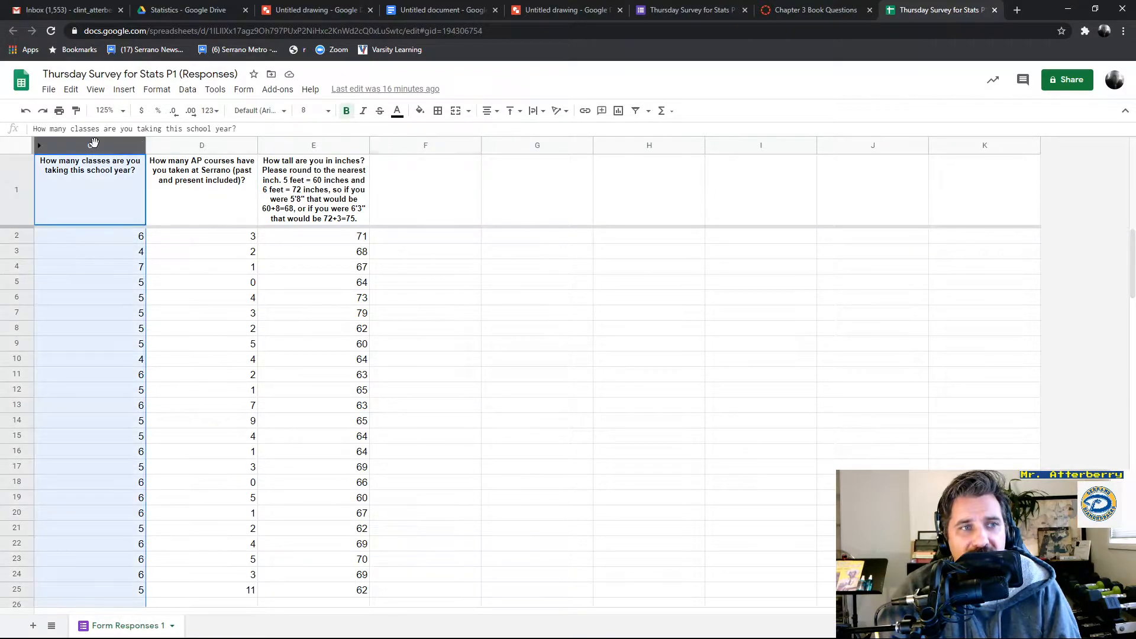
scroll(121, 313, "down", 3)
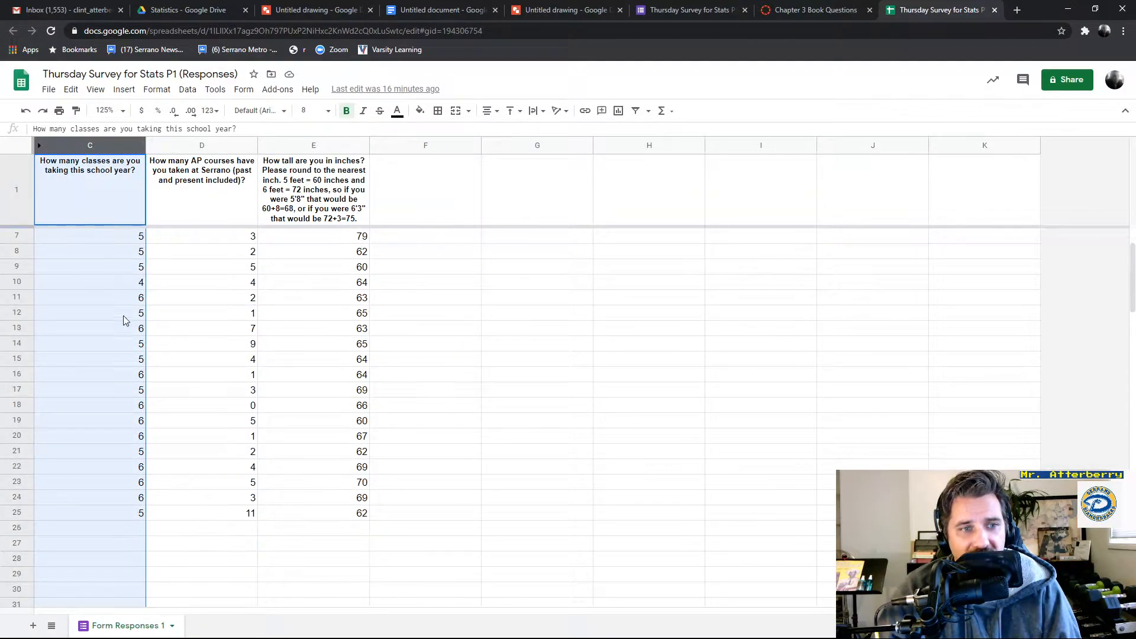
scroll(128, 495, "up", 3)
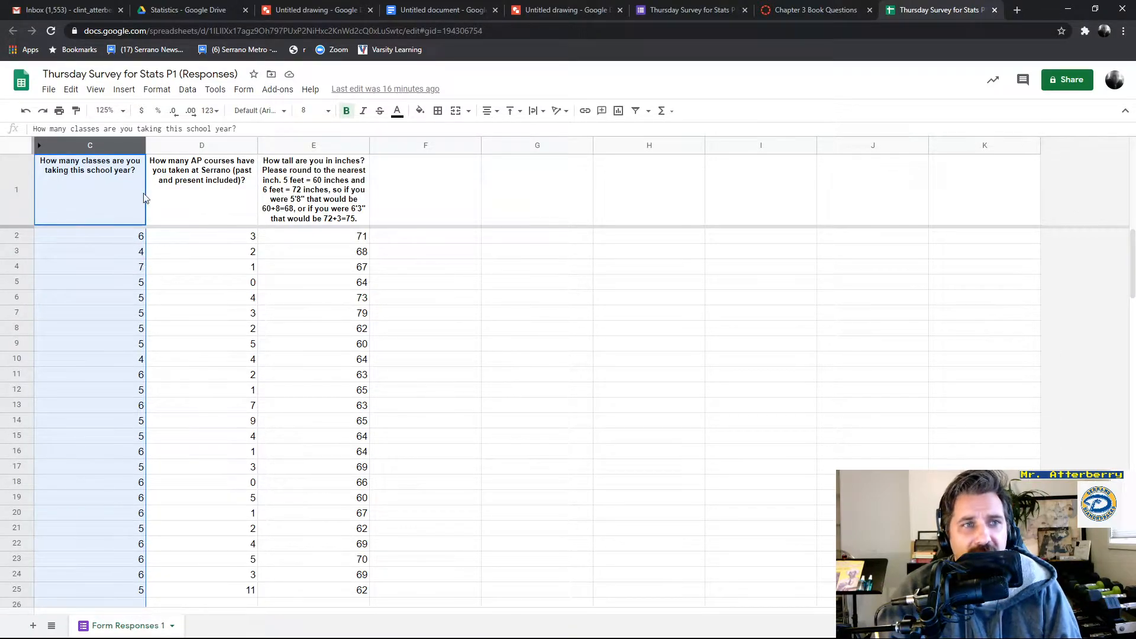
left_click(125, 90)
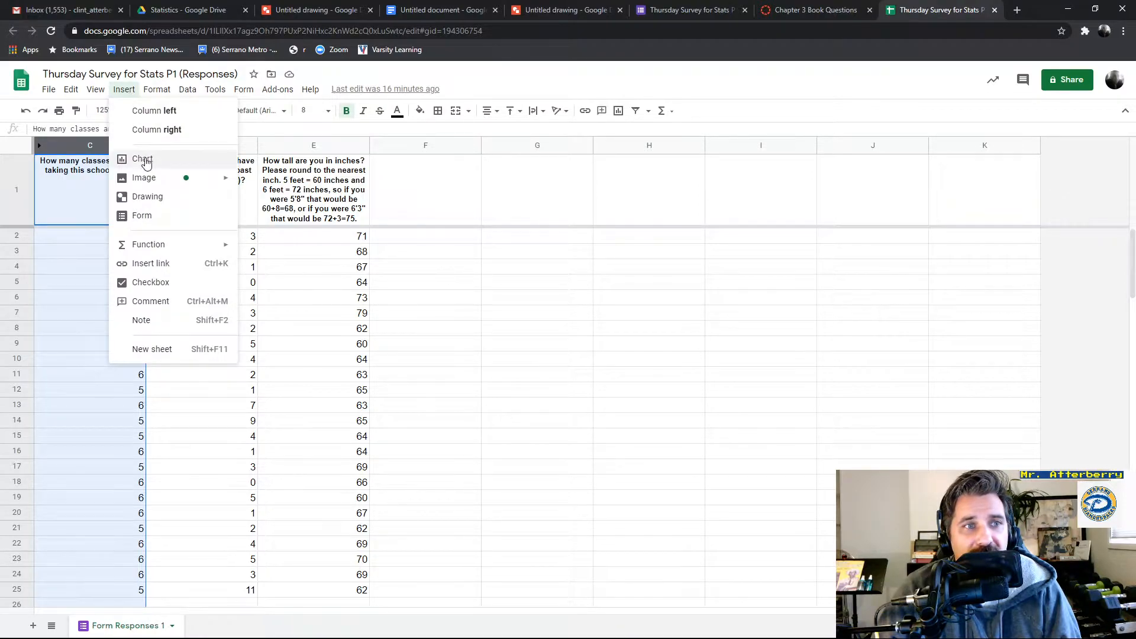
left_click(143, 159)
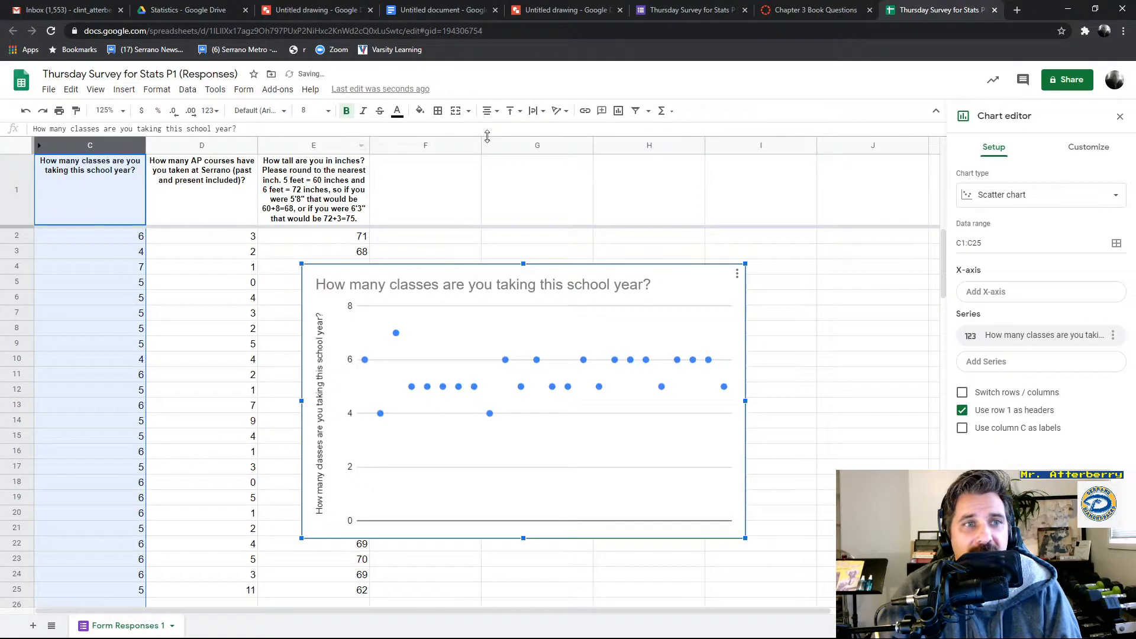
left_click_drag(613, 279, 770, 239)
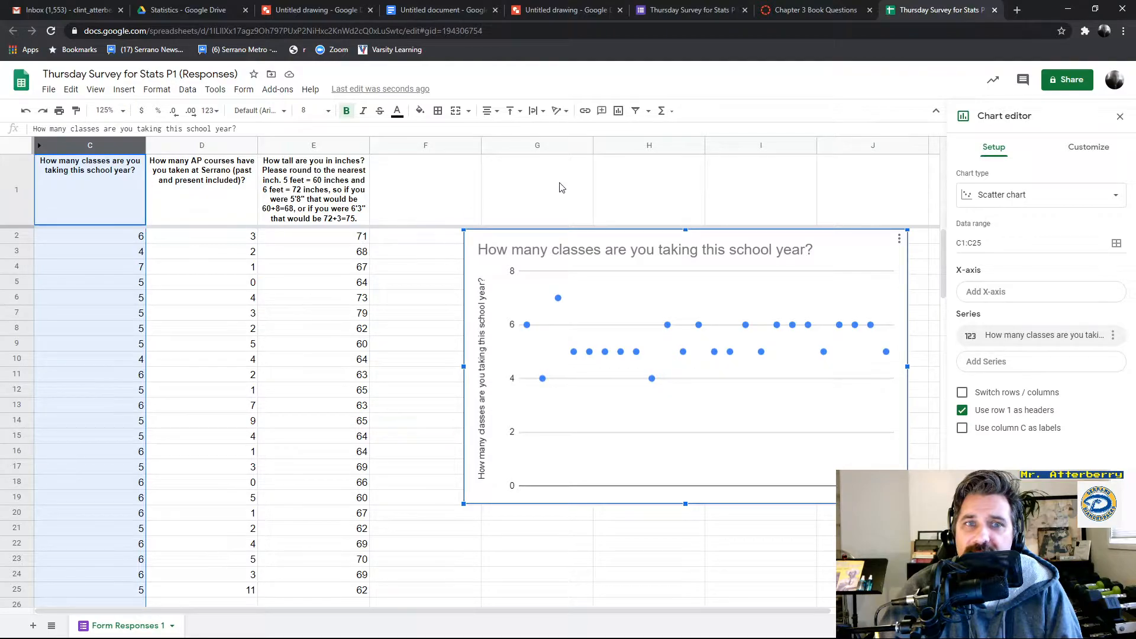
Change the scatter chart of classes taken to a histogram with a bucket size of 1
left_click(1012, 204)
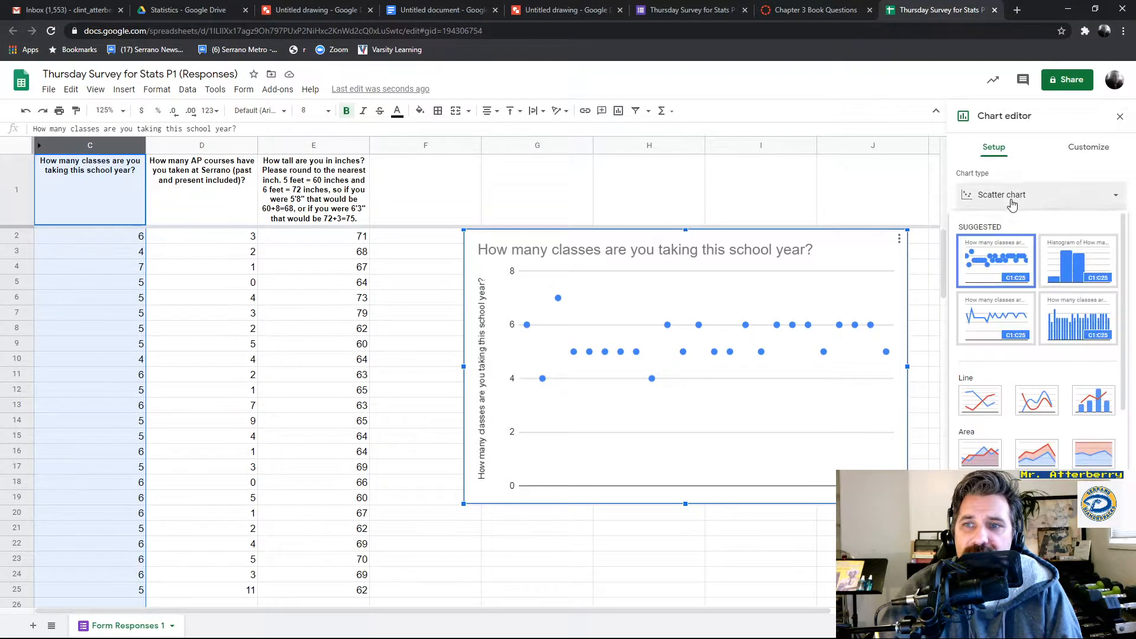
left_click(1092, 262)
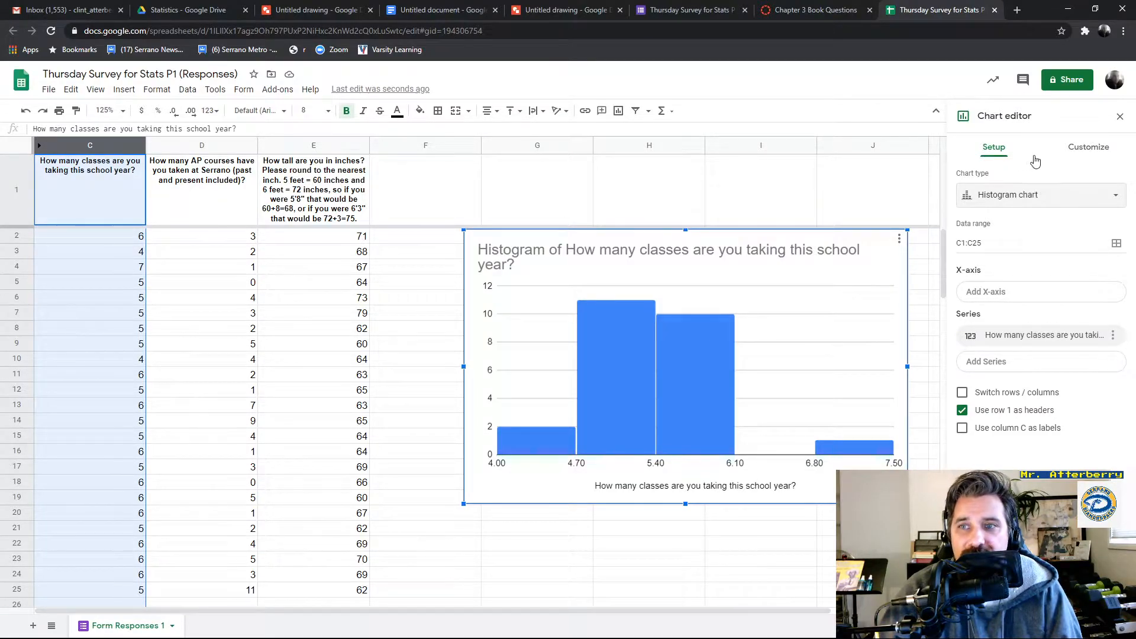
left_click(1087, 153)
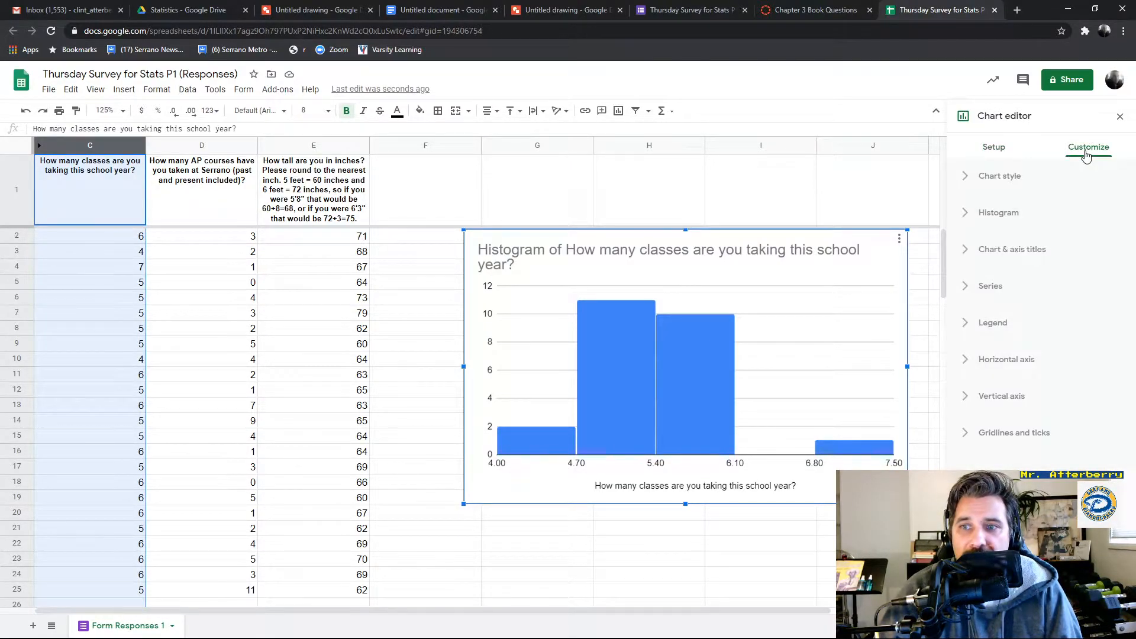
left_click(1009, 215)
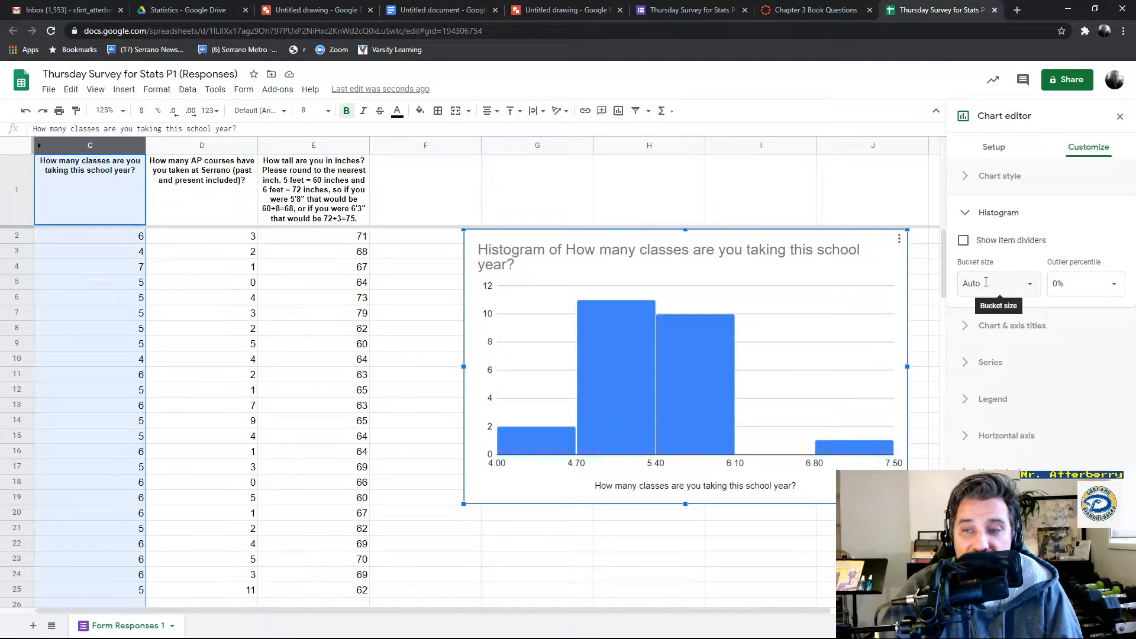
left_click(1028, 285)
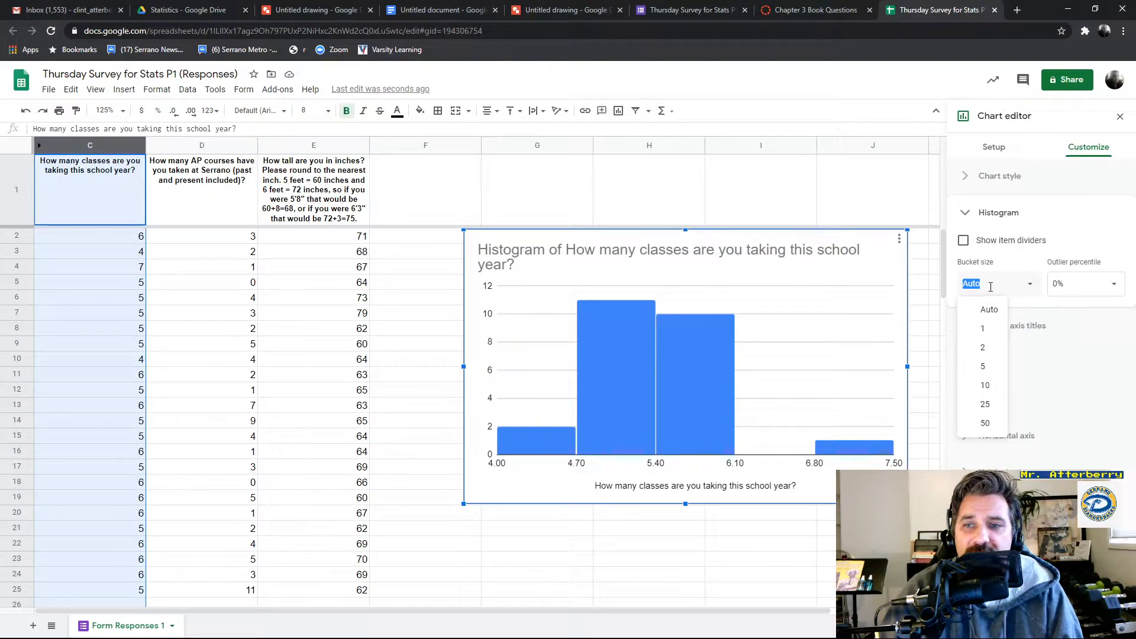
left_click(983, 329)
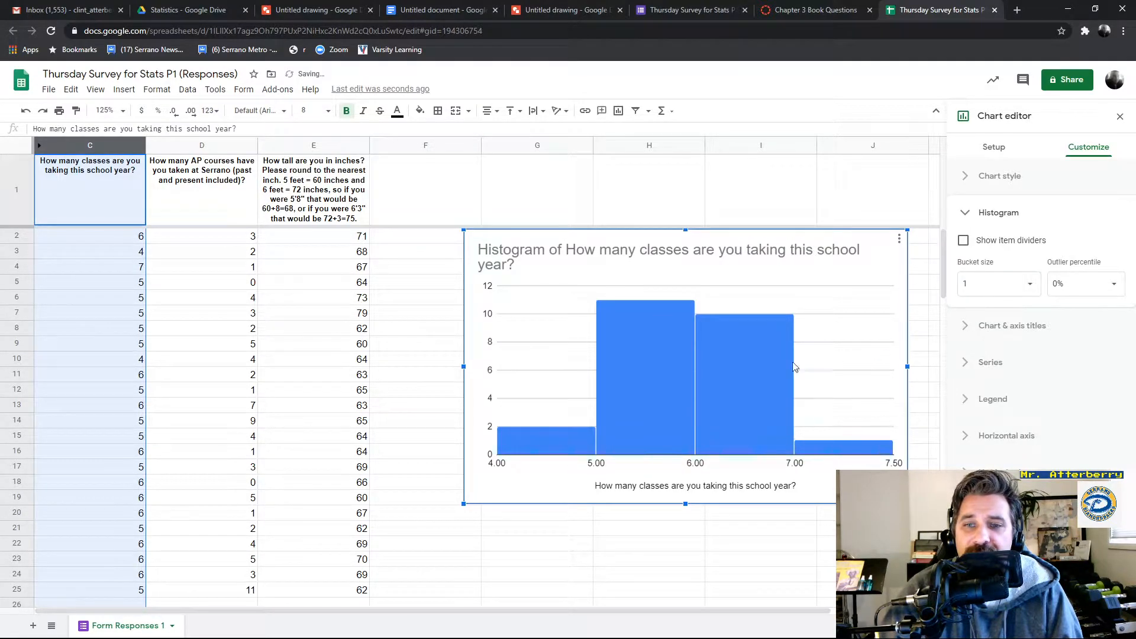
Try histogram bucket sizes of 2 and 1.5, and return the bucket size to 1
left_click(991, 285)
left_click(985, 348)
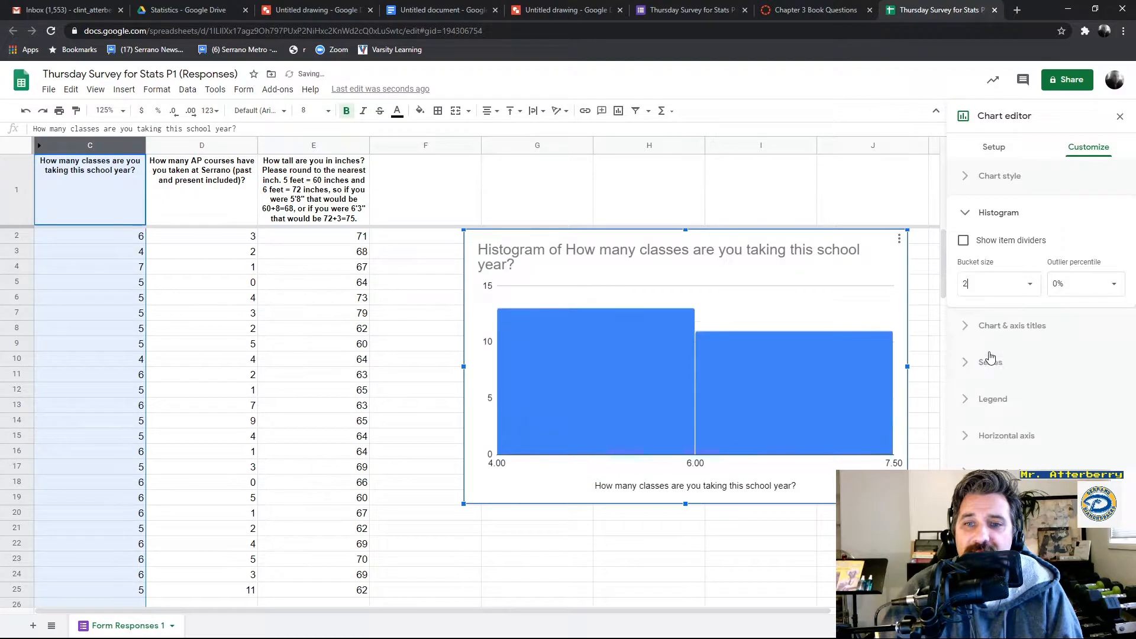
left_click(982, 284)
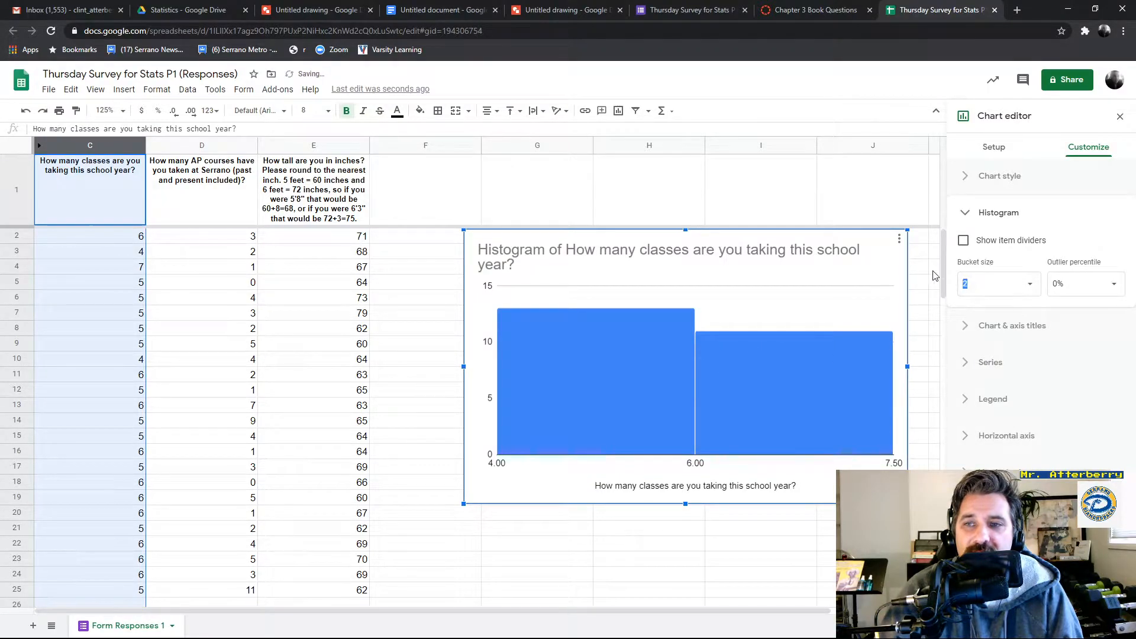
type("1.5")
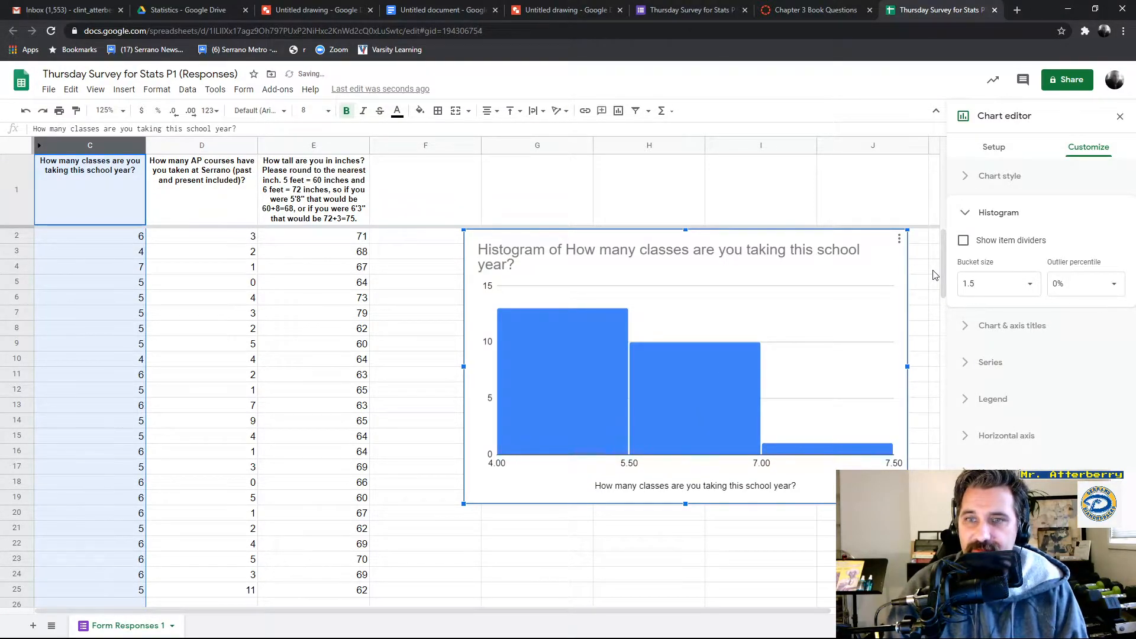
left_click(993, 284)
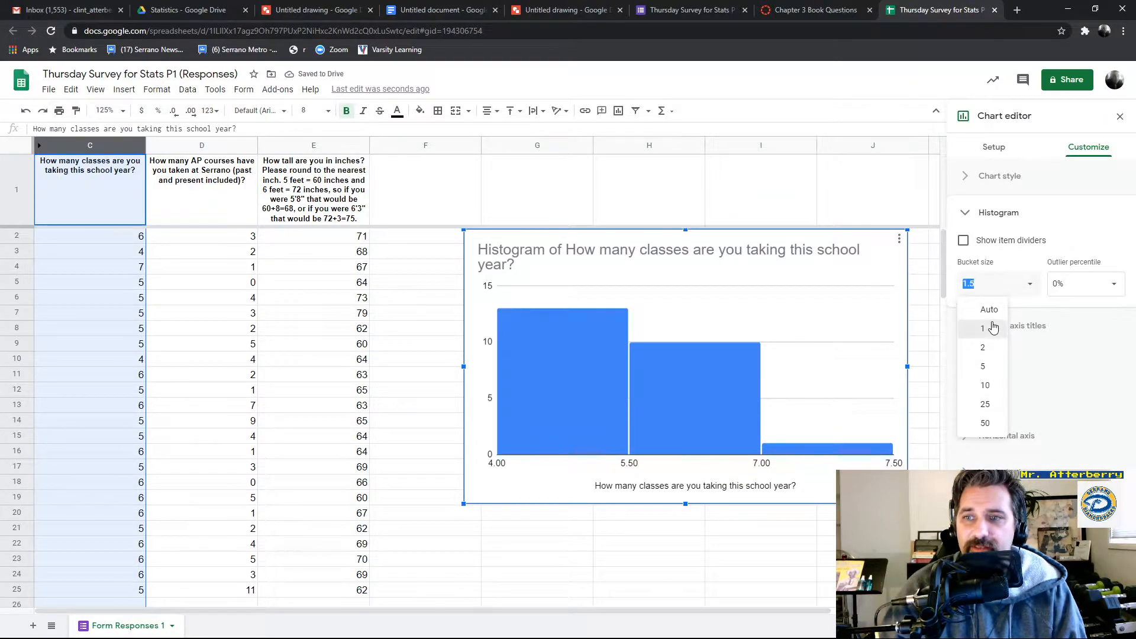
left_click(1000, 326)
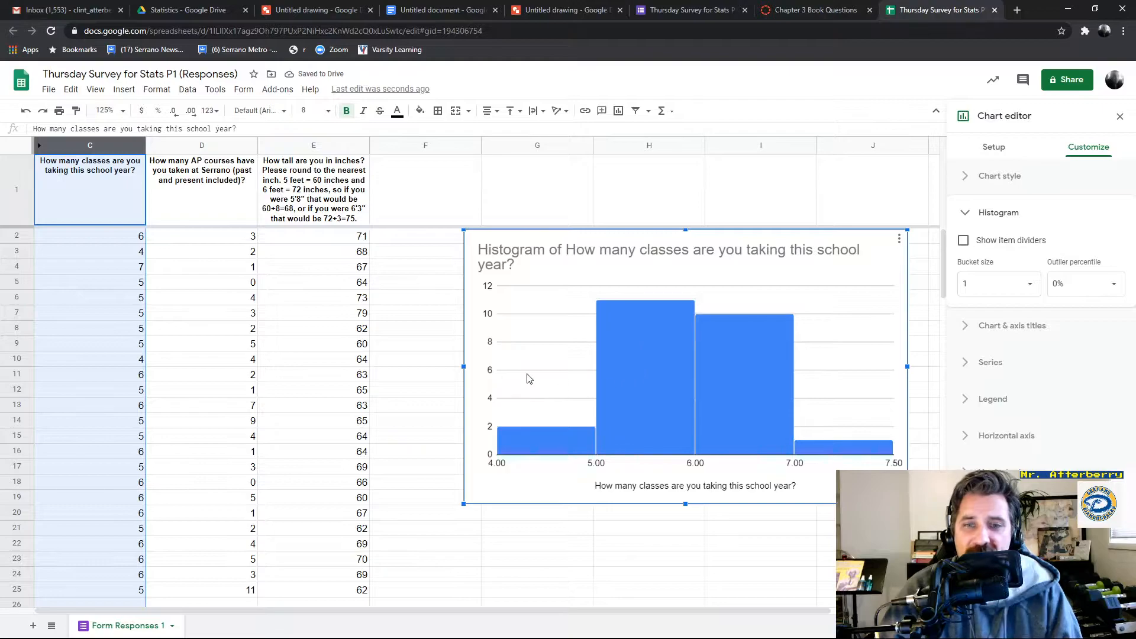
Finish customizing the histogram and close the chart editor
left_click(962, 216)
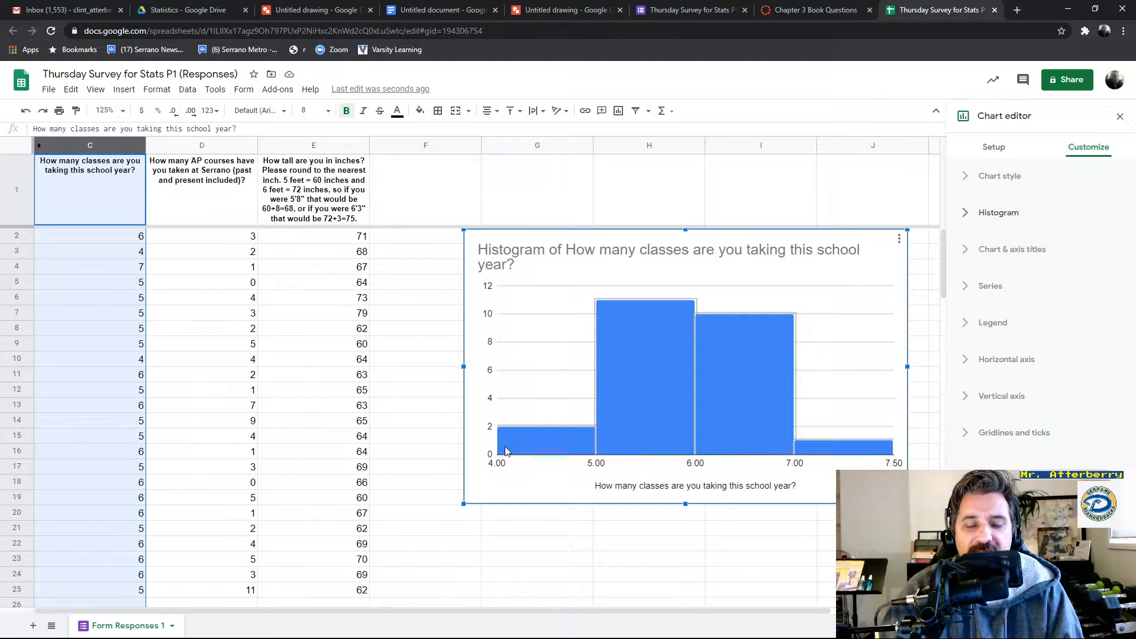
left_click(547, 438)
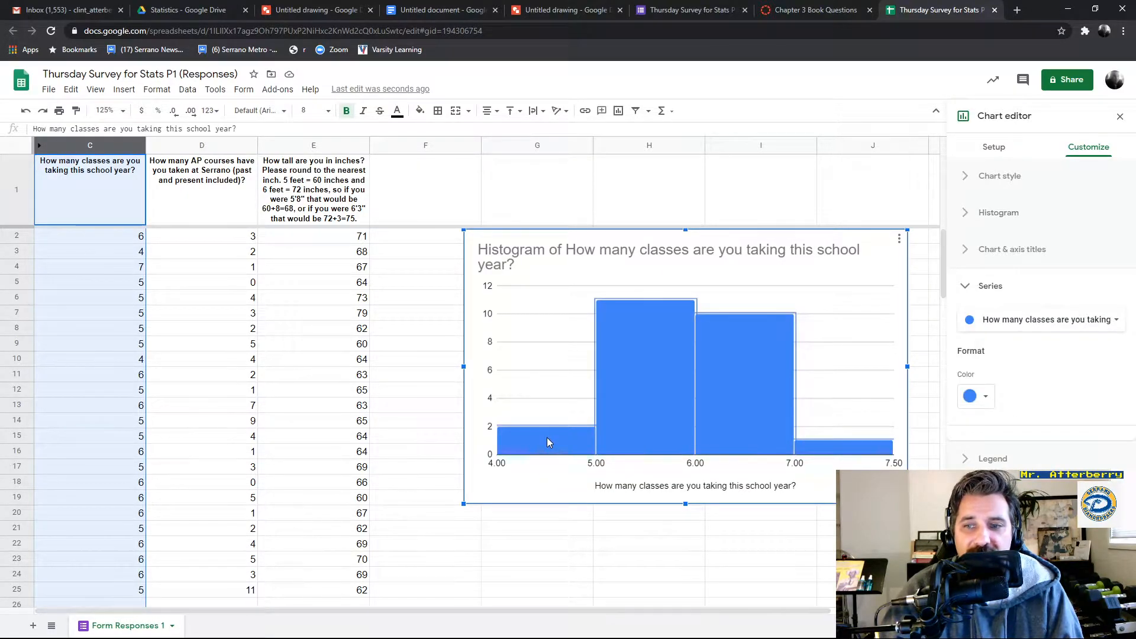
left_click(1120, 117)
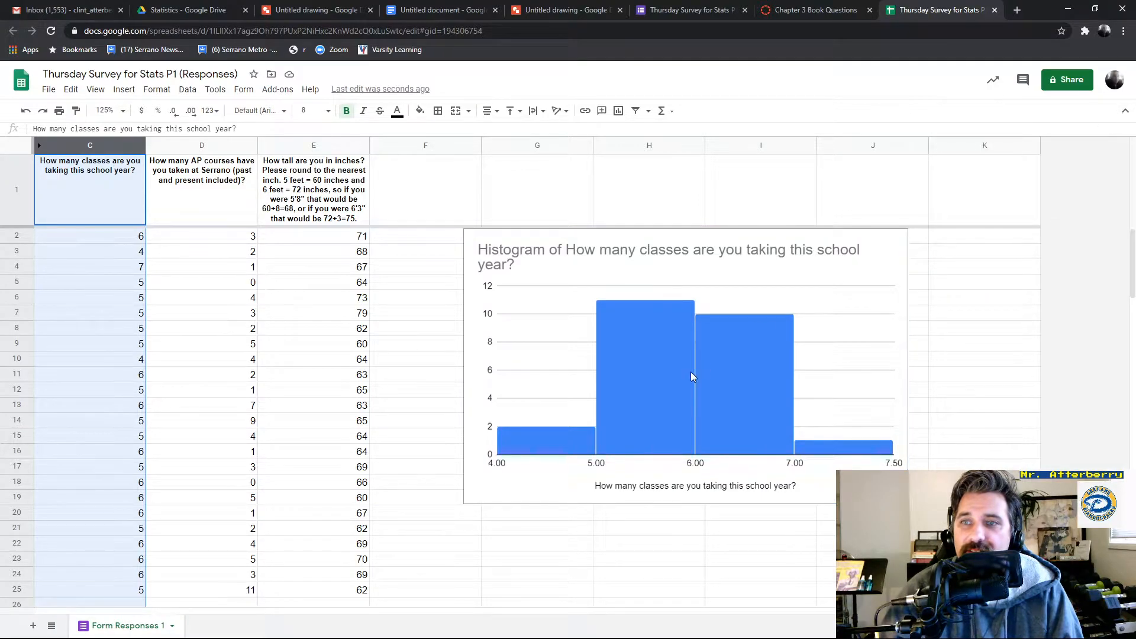
Resize the histogram to a wide, short shape spanning about columns F to J and rows 2 to 10
left_click(539, 414)
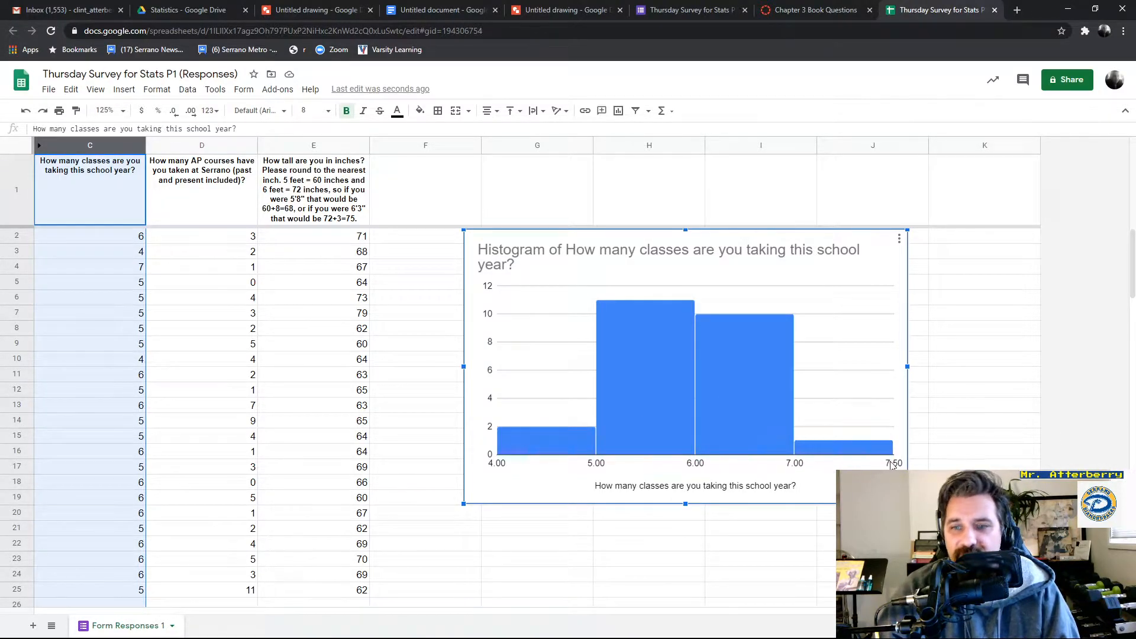
mouse_move(852, 453)
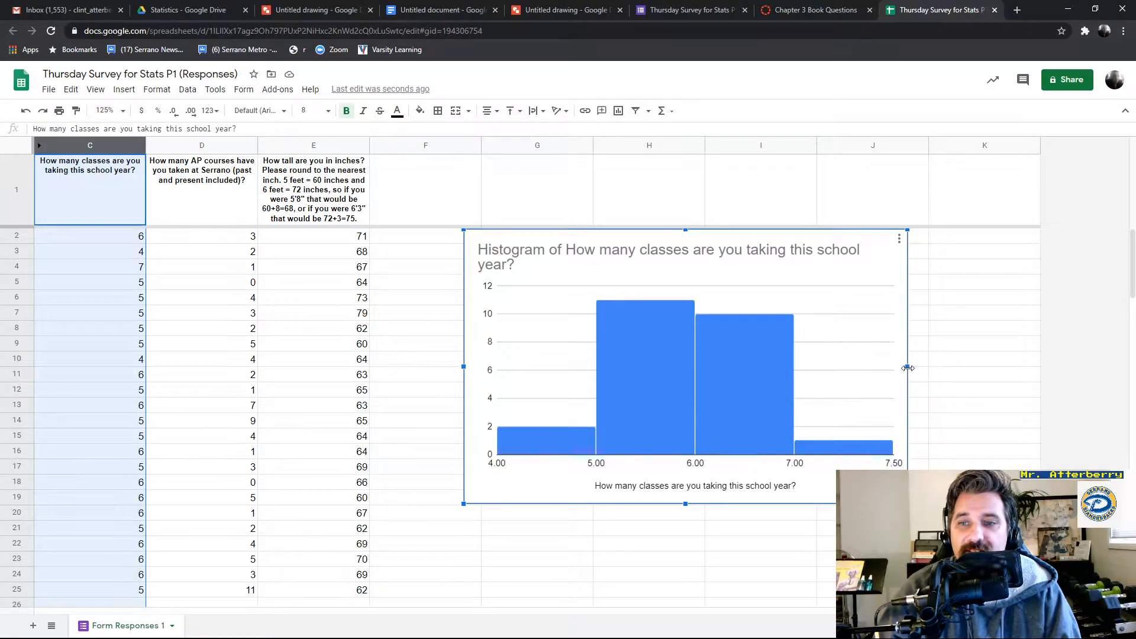
left_click_drag(907, 367, 1037, 366)
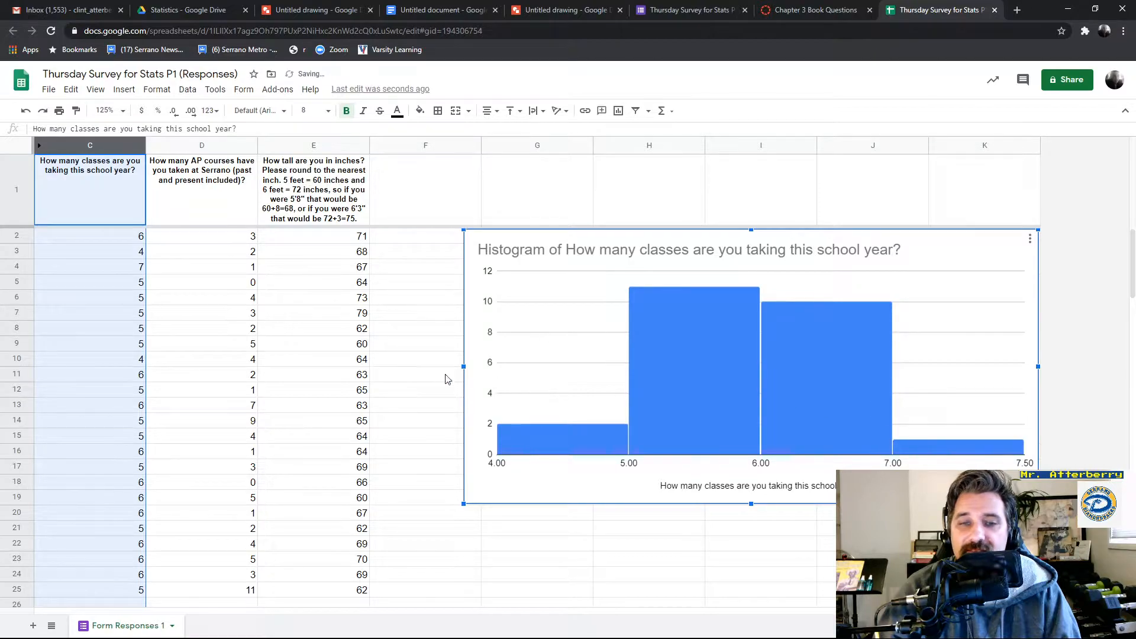
left_click_drag(464, 366, 393, 366)
left_click_drag(715, 503, 715, 424)
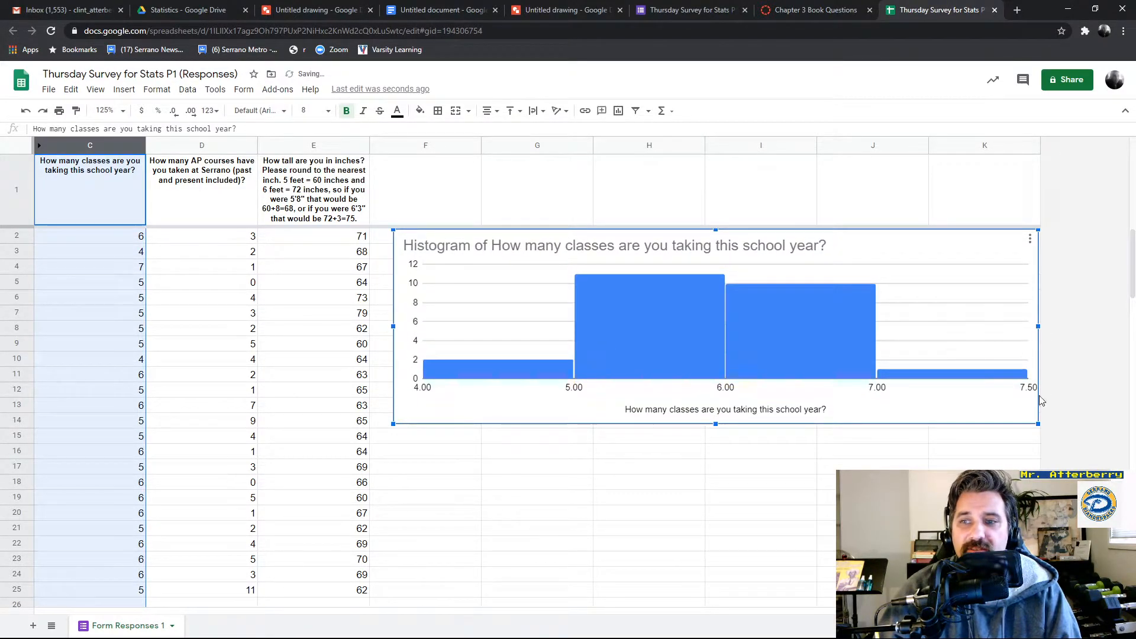
left_click_drag(1038, 424, 861, 379)
Narrow the empty columns F through K together, and widen column K alone to several times that width
left_click(446, 144)
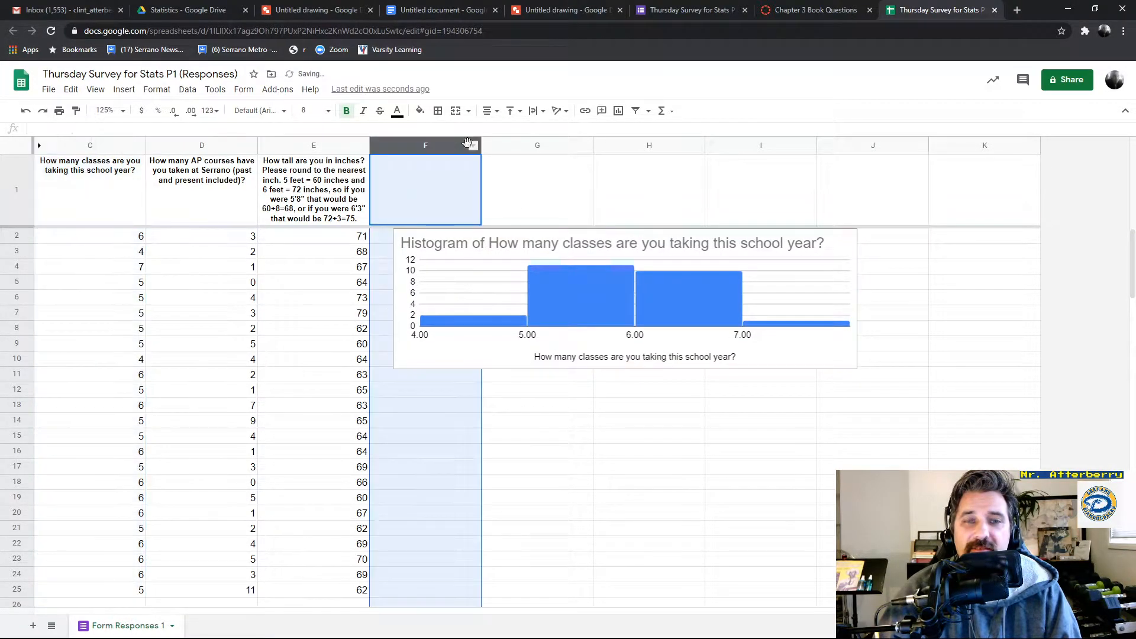
left_click(974, 145, "shift")
left_click_drag(1039, 143, 998, 152)
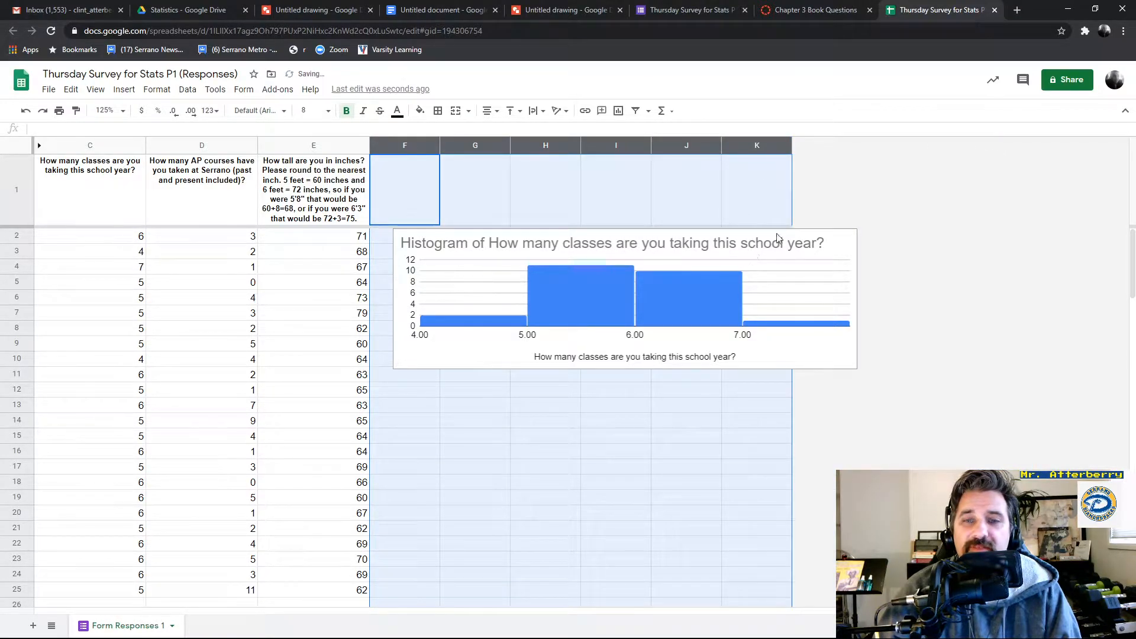
left_click(768, 172)
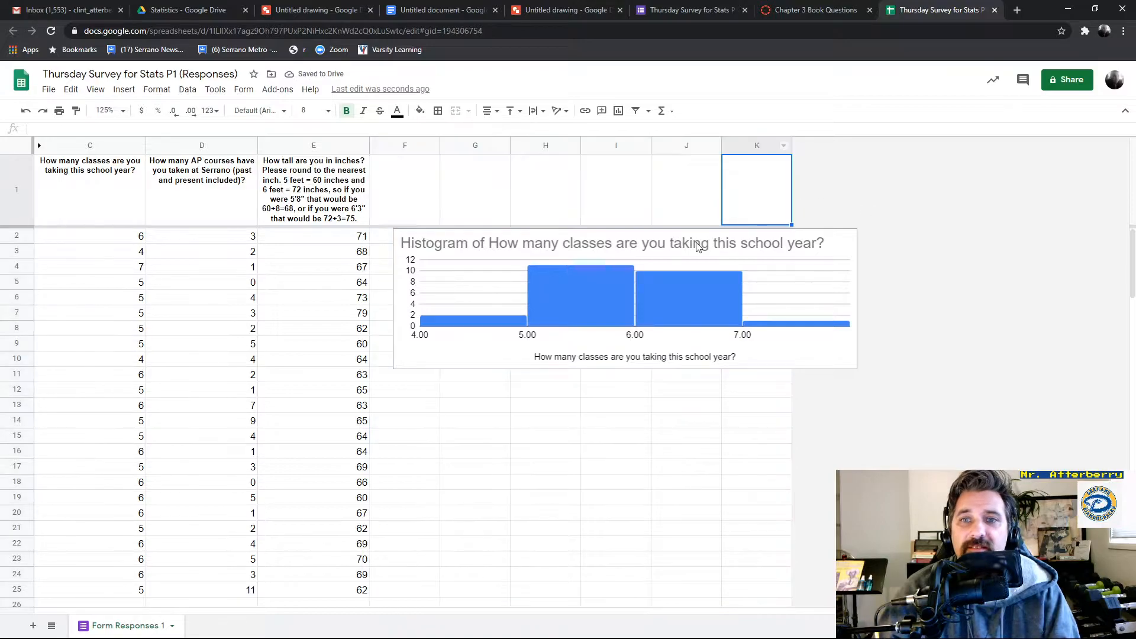
left_click_drag(792, 145, 1093, 145)
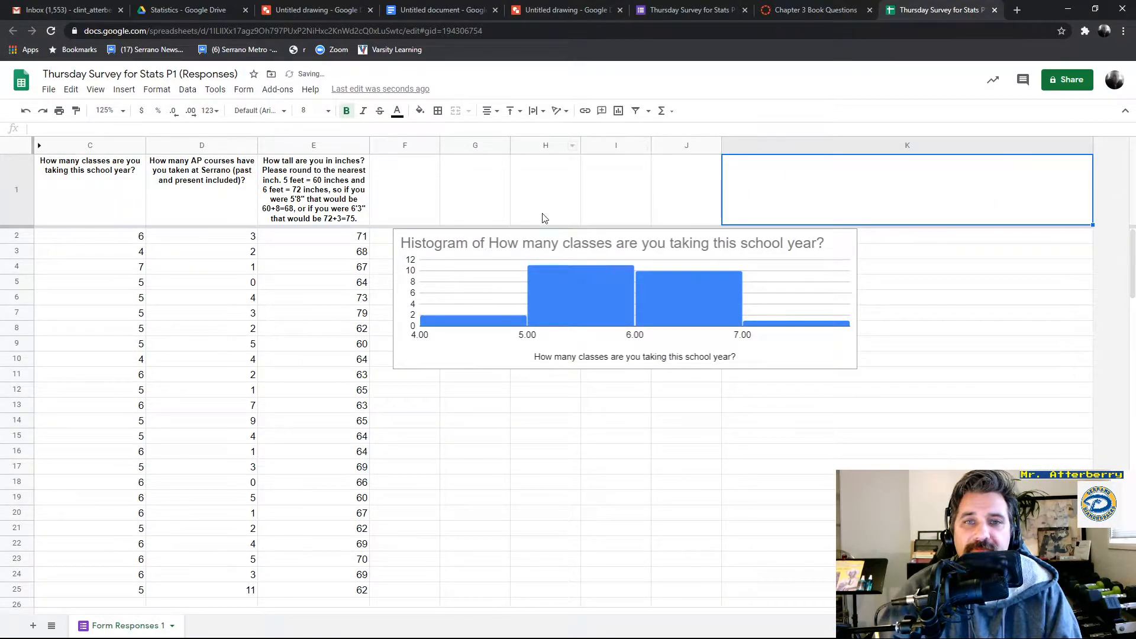
Move the classes histogram away from the data so it spans about columns I to K
left_click(613, 240)
left_click_drag(643, 236, 874, 237)
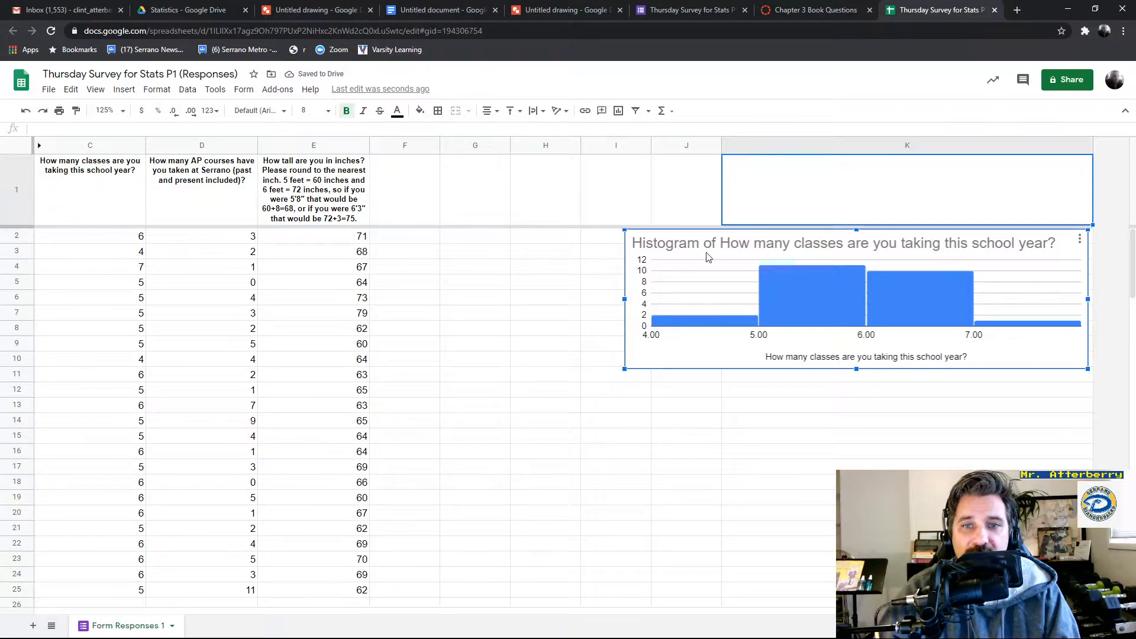
Insert a histogram chart of the AP courses responses in column D
left_click(212, 145)
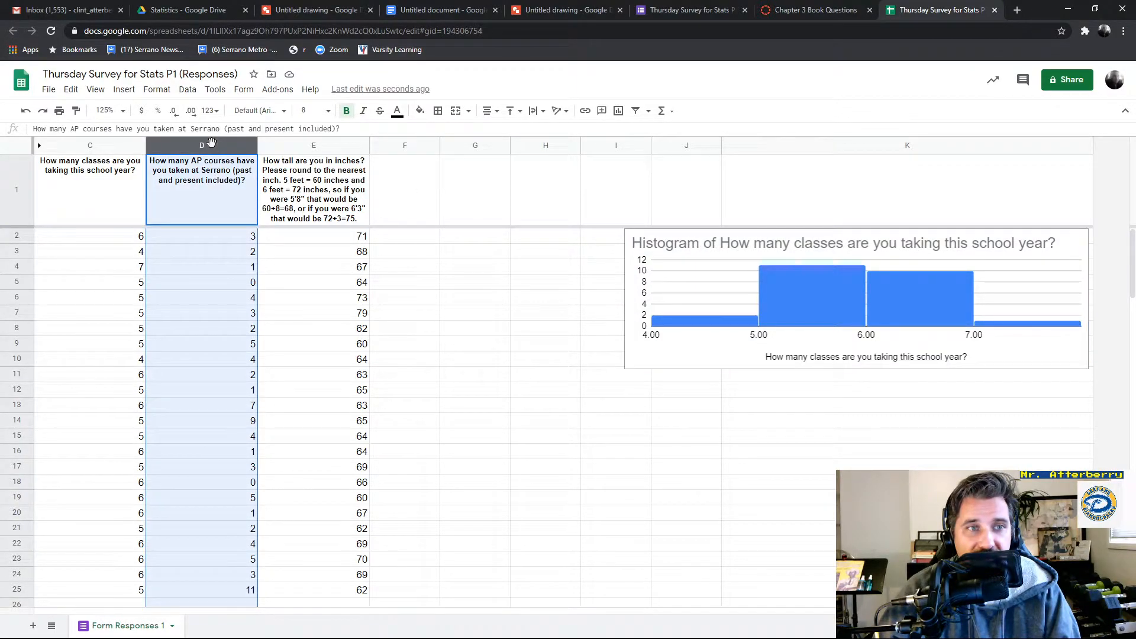
left_click(124, 88)
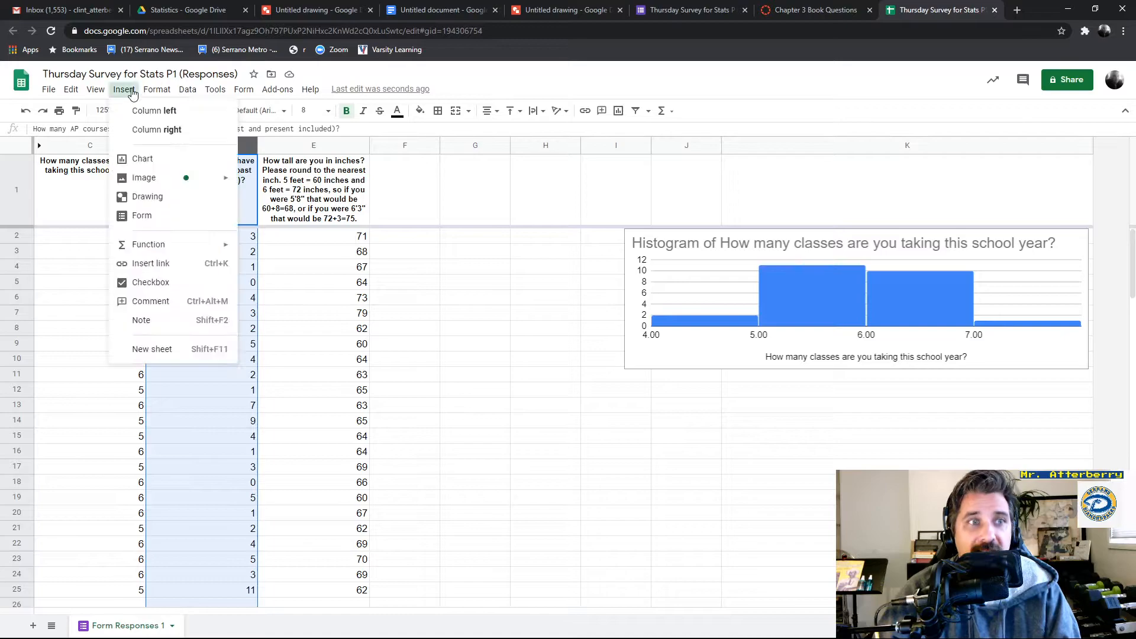
left_click(152, 156)
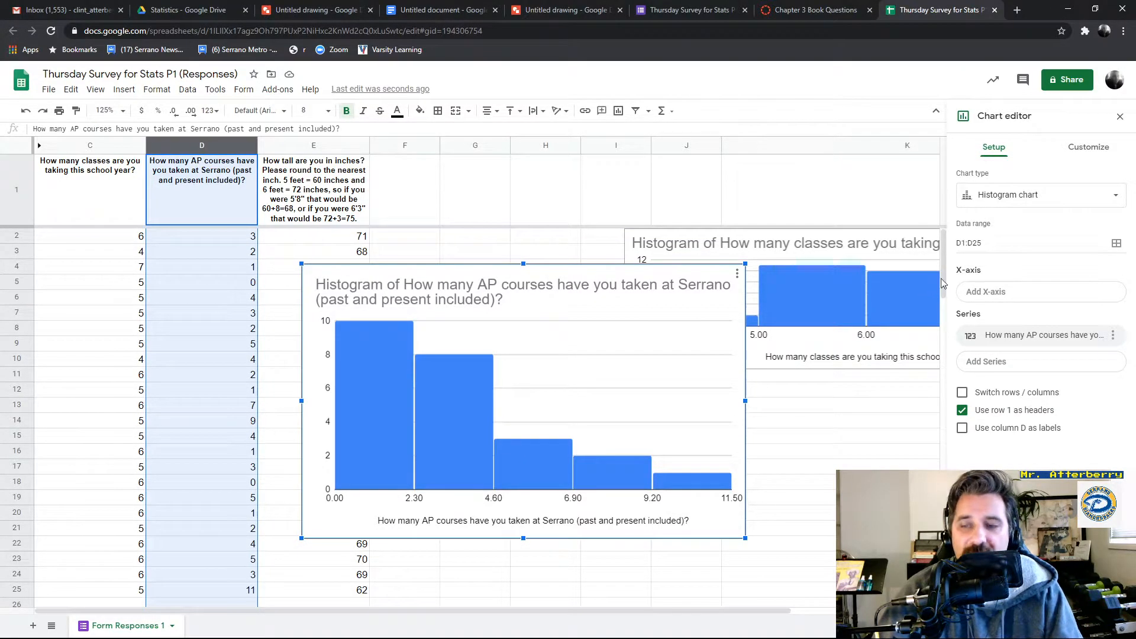
Try a bucket size of 1 on the AP courses histogram, set it to 2, and close the chart editor
left_click(1093, 152)
left_click(1000, 214)
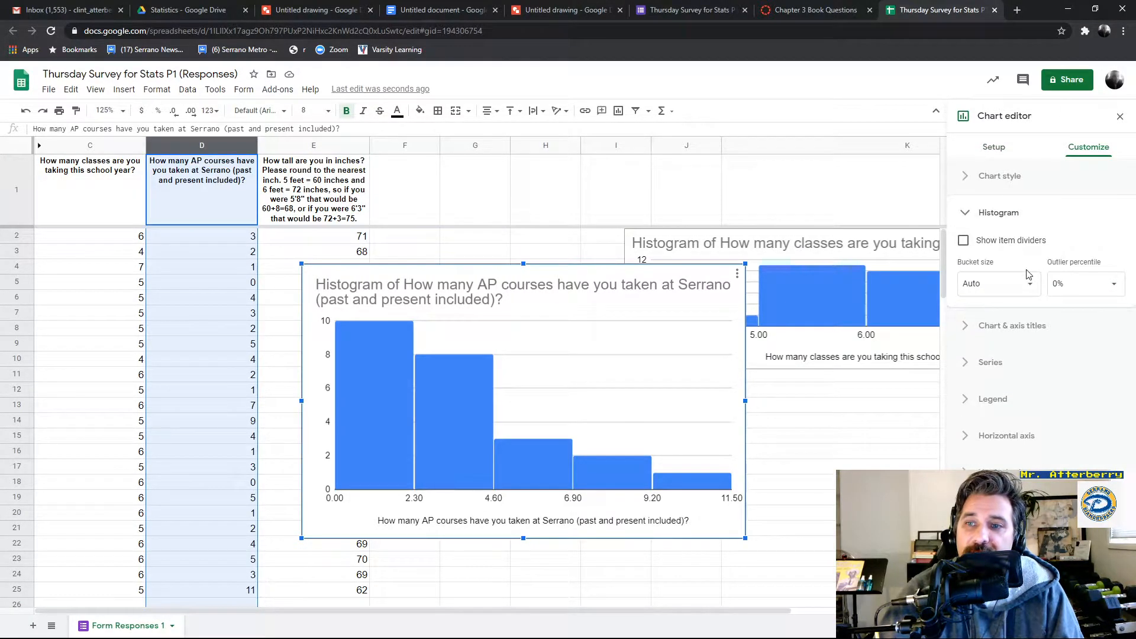
left_click(973, 283)
left_click(983, 329)
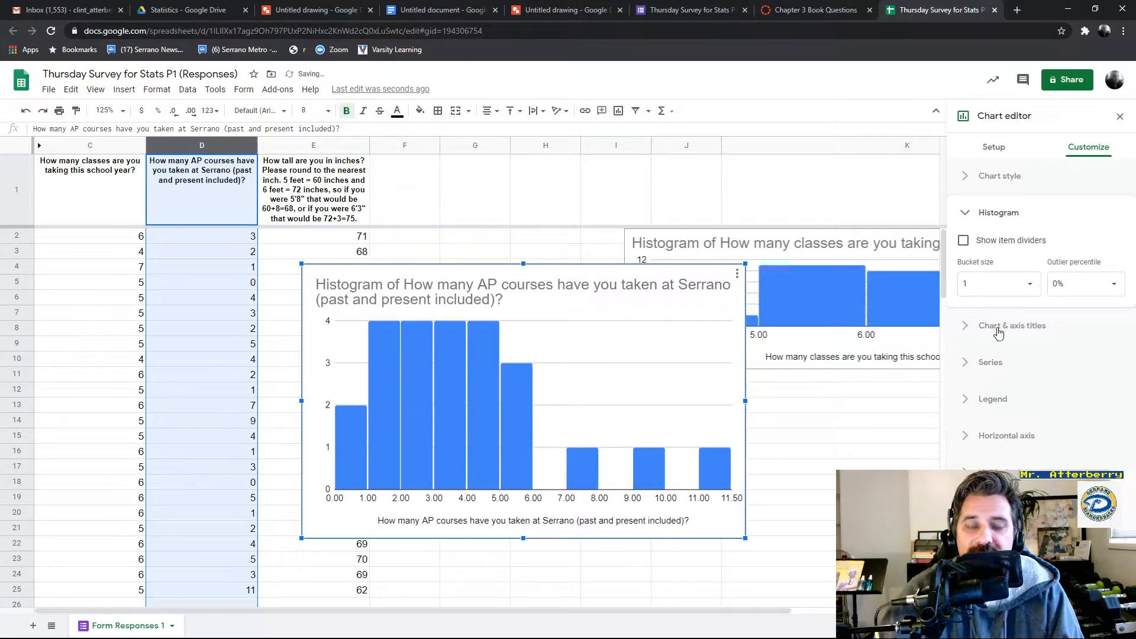
left_click(1005, 283)
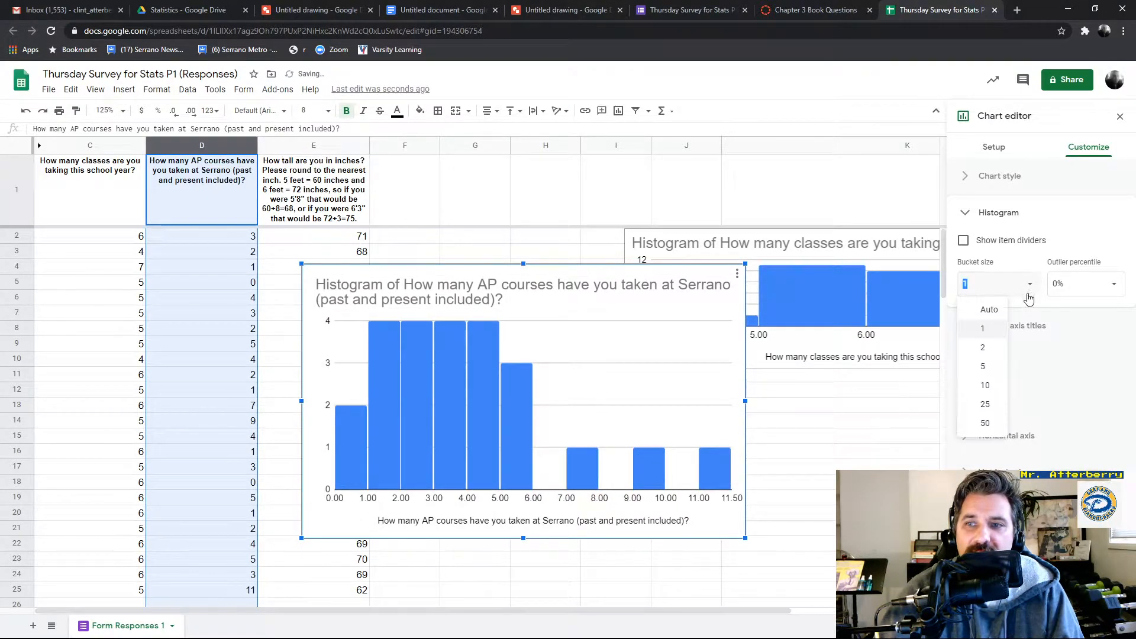
left_click(1000, 352)
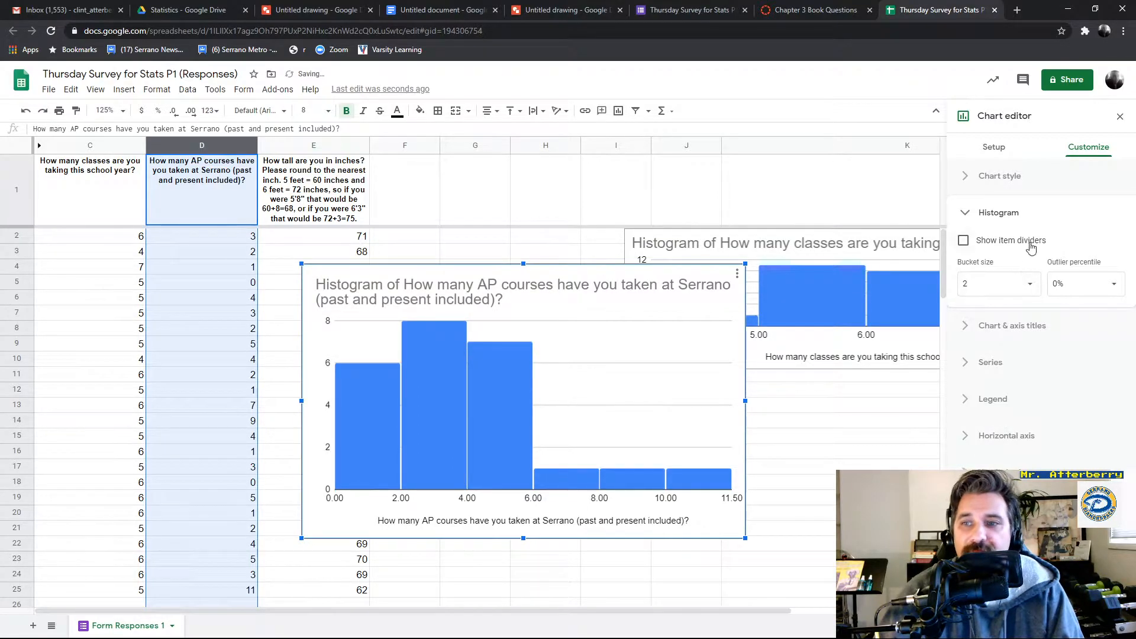
left_click(966, 214)
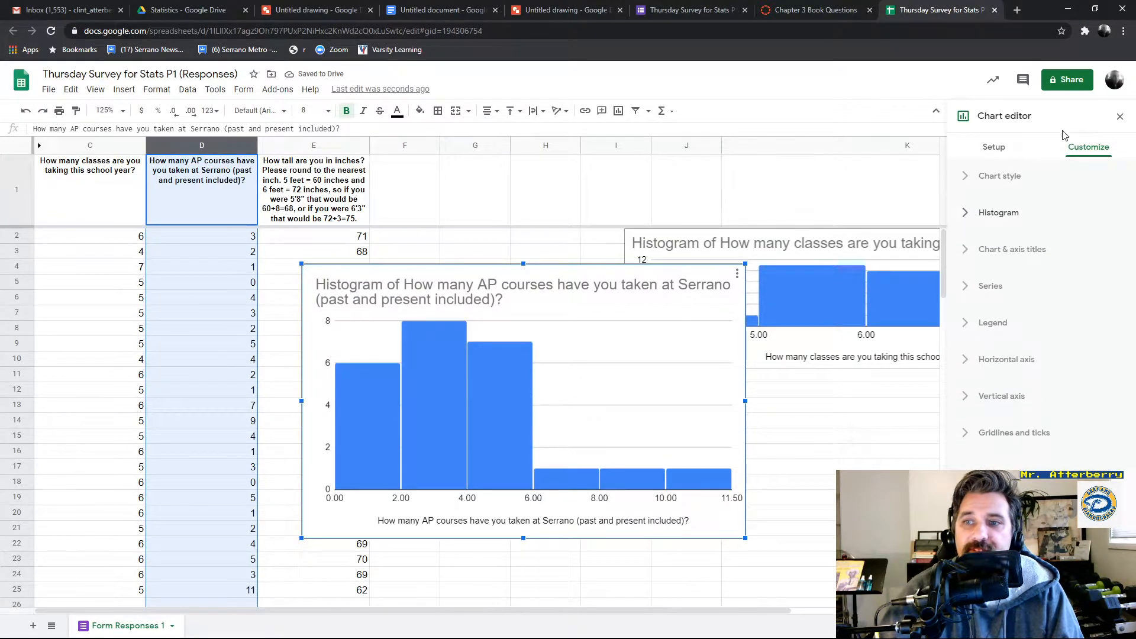
left_click(1120, 117)
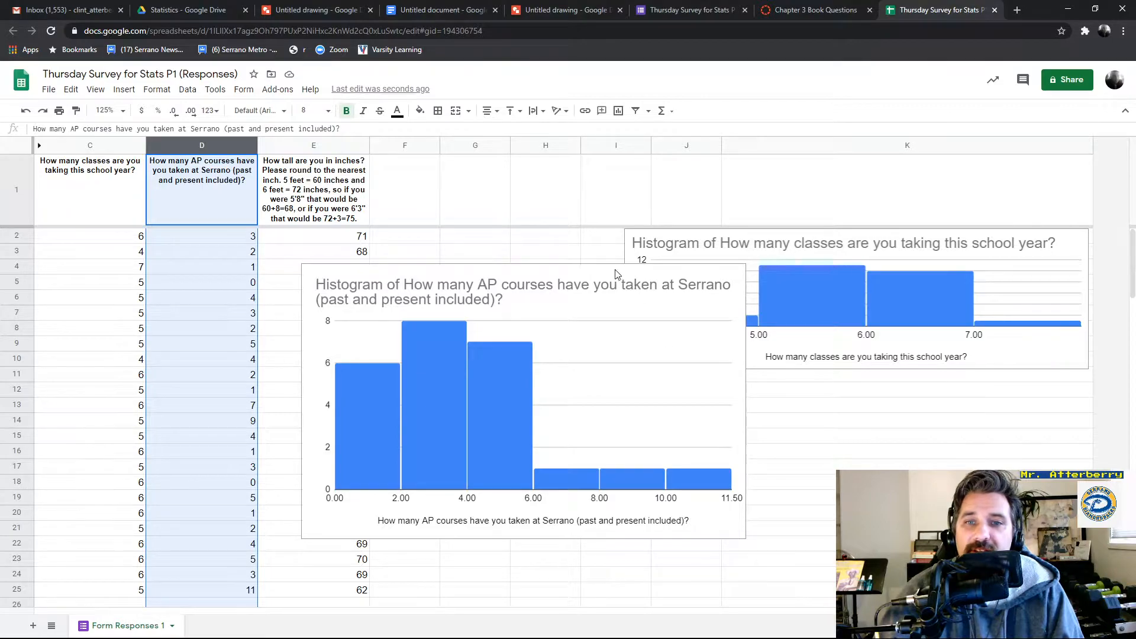
Place the AP courses histogram directly beneath the classes histogram and resize it to the same width, spanning about rows 11 to 20
left_click_drag(621, 273, 964, 386)
scroll(622, 506, "down", 1)
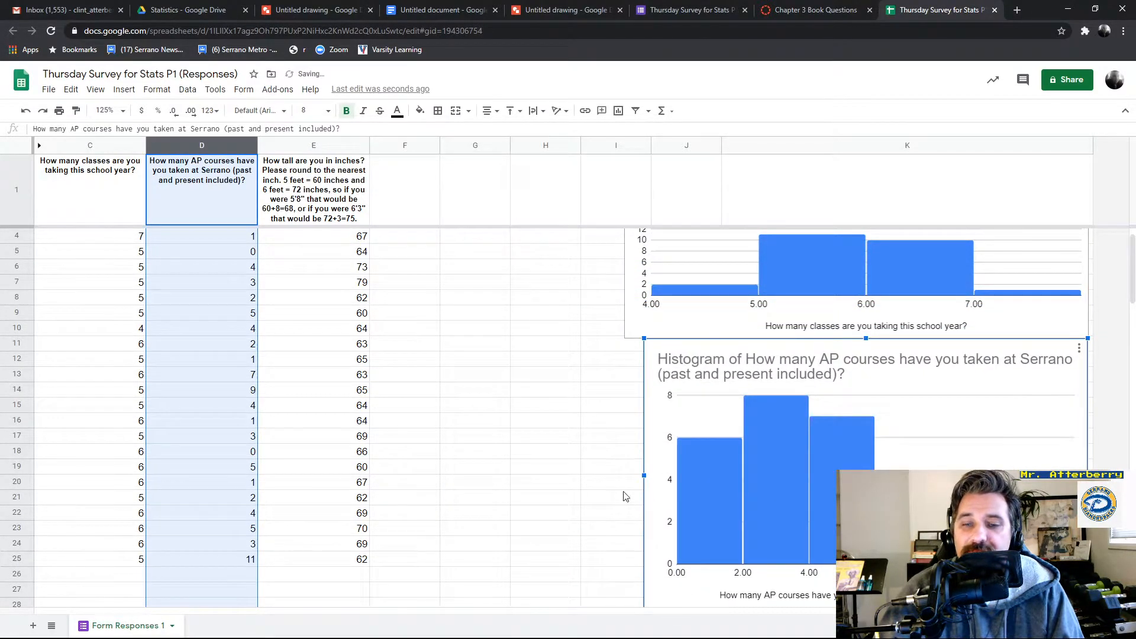
scroll(651, 503, "down", 3)
left_click_drag(643, 506, 624, 332)
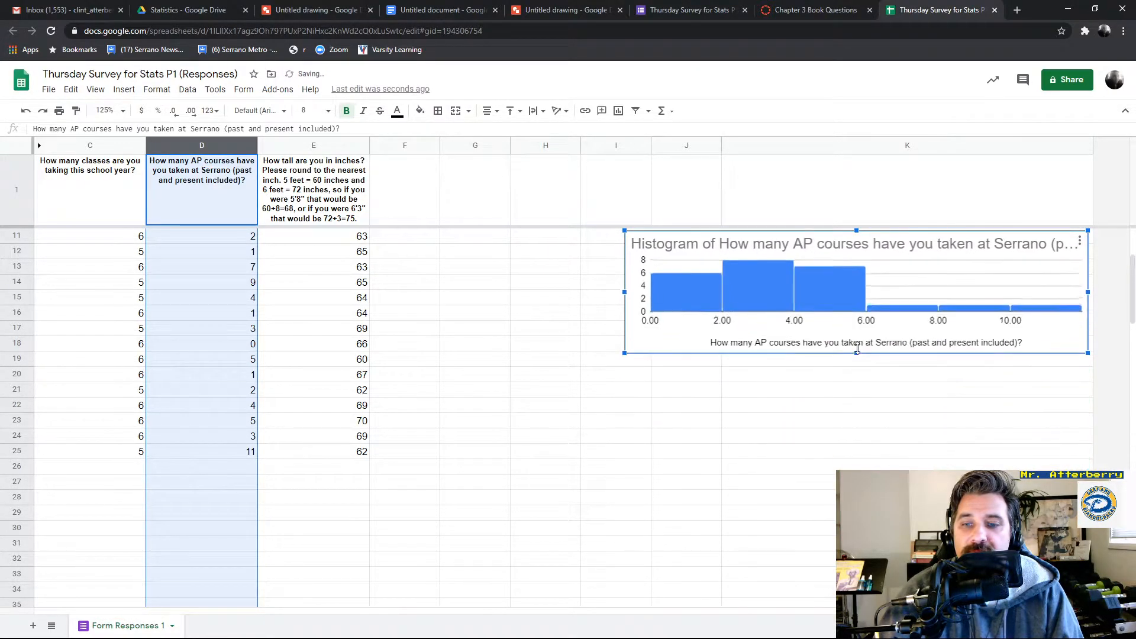
scroll(842, 406, "up", 3)
left_click_drag(856, 467, 857, 518)
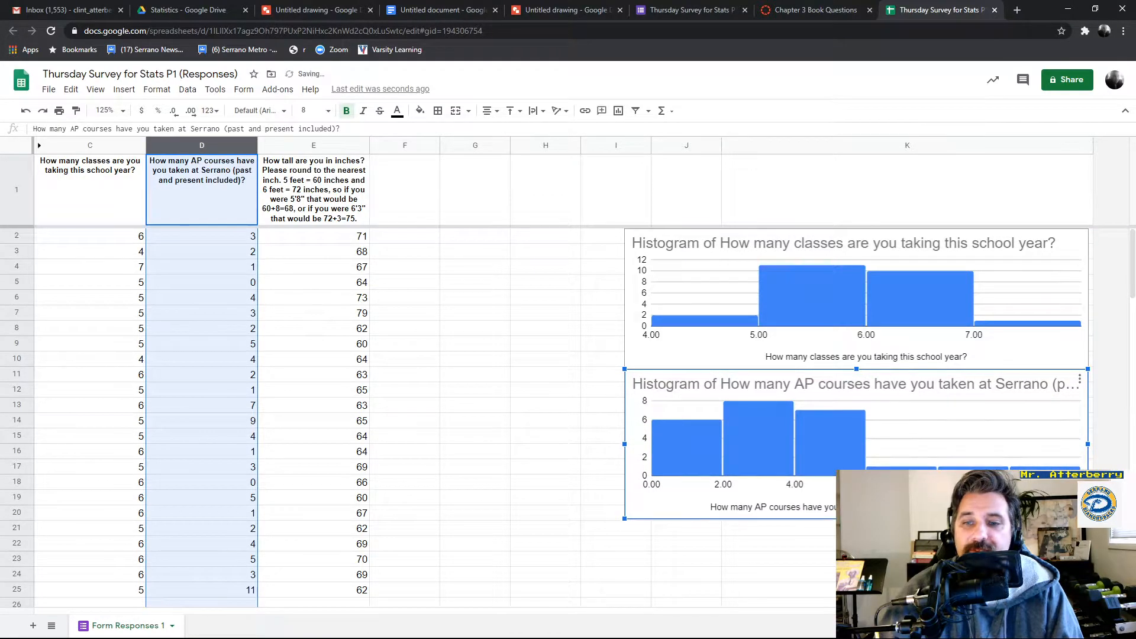
left_click(521, 421)
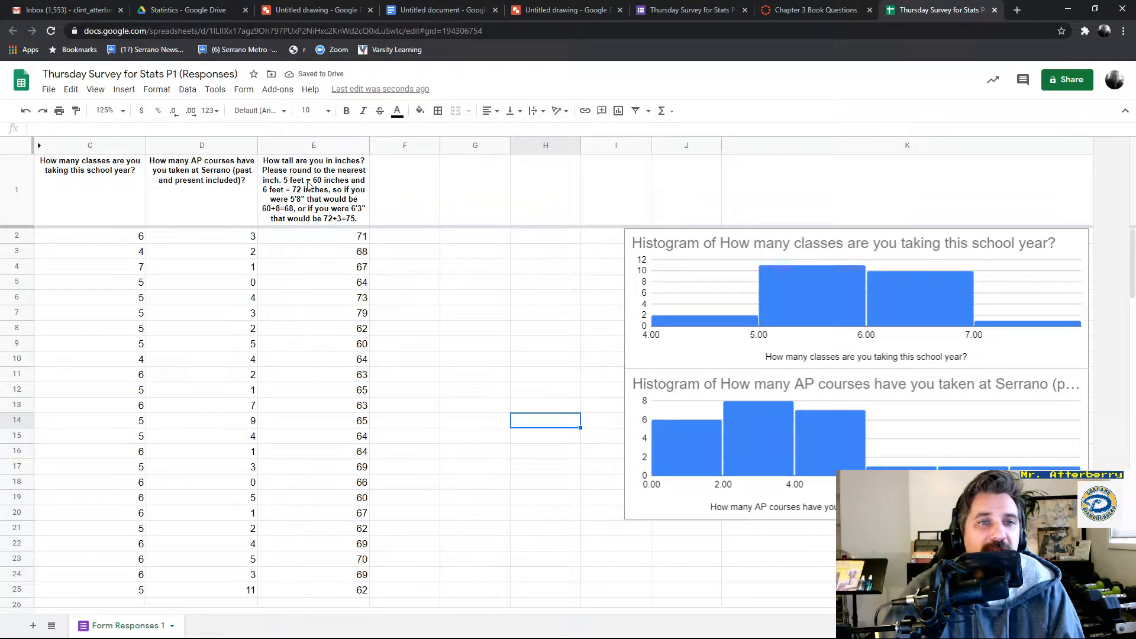
Insert a histogram chart of the height responses in column E
left_click(315, 148)
left_click(123, 89)
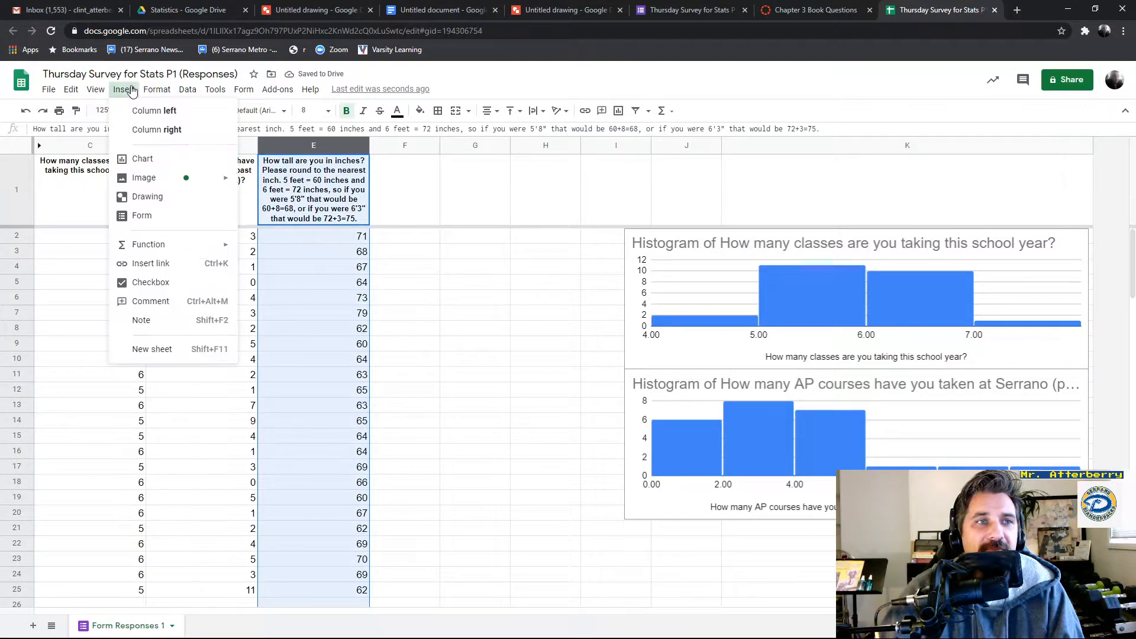
left_click(129, 158)
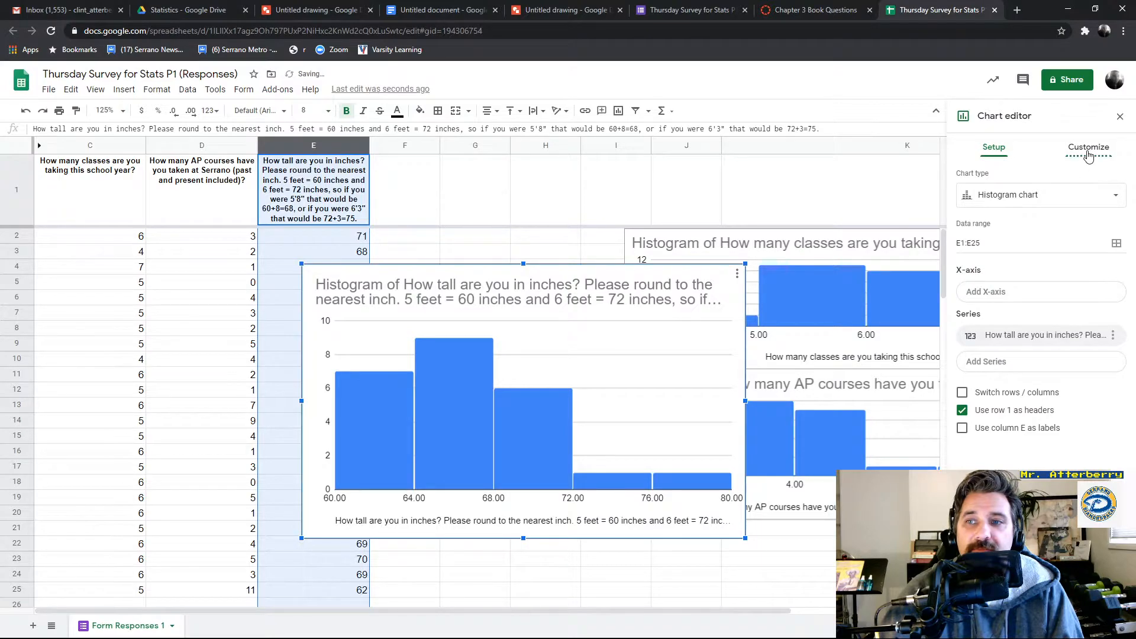
Compare bucket sizes of 5, 2 and Auto on the height histogram, set it to 2, and close the chart editor
left_click(1089, 149)
left_click(996, 213)
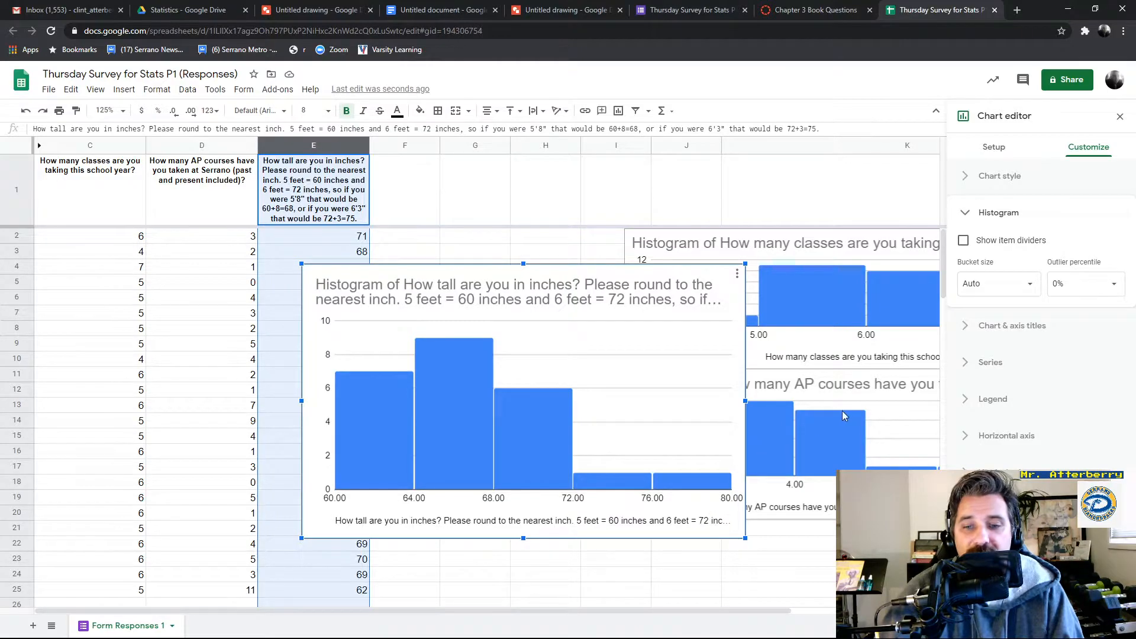
left_click(1031, 296)
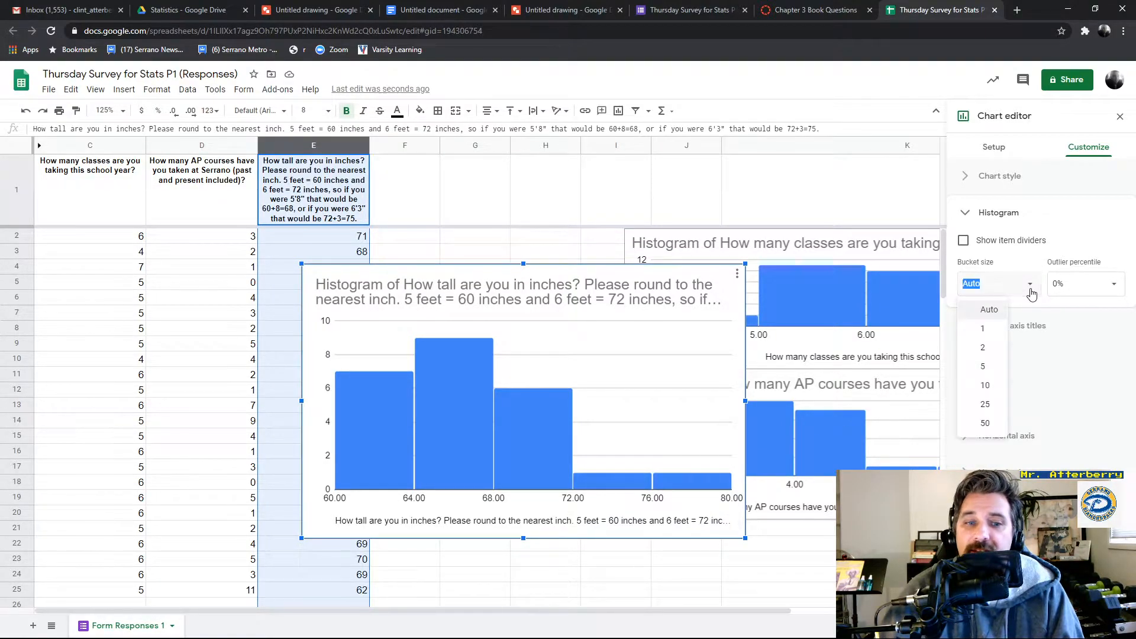
left_click(990, 369)
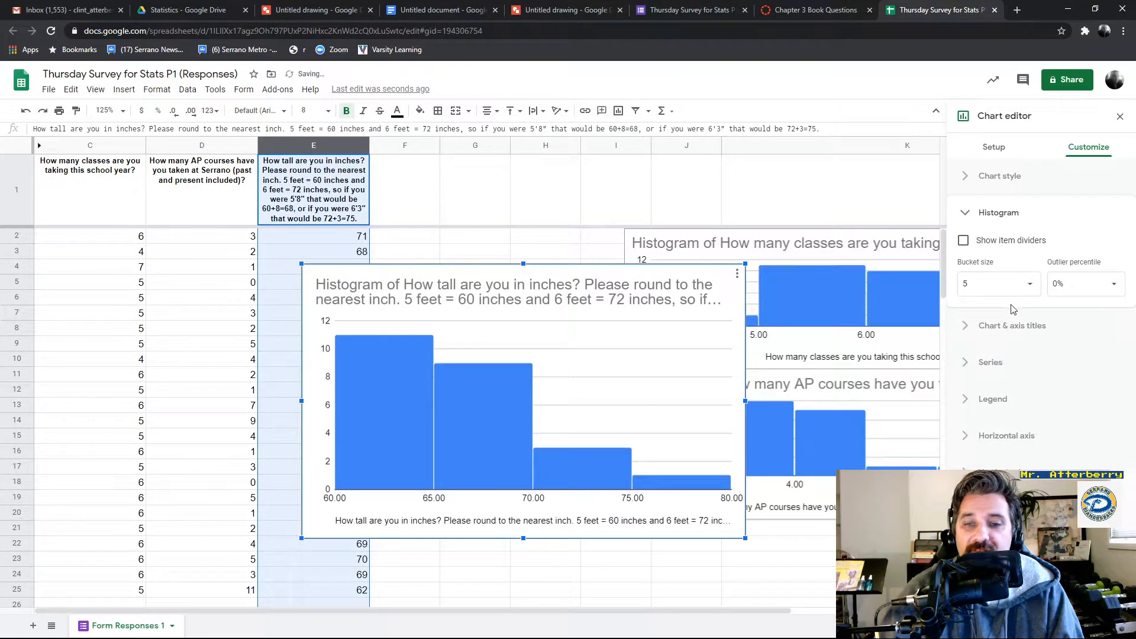
left_click(1000, 286)
left_click(992, 355)
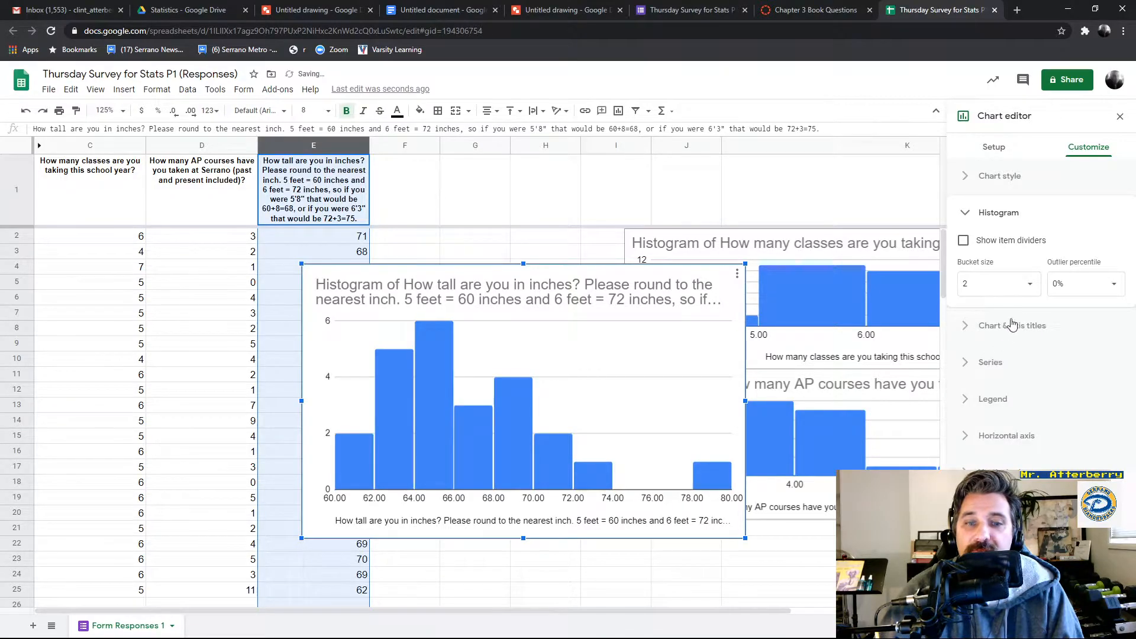
left_click(1028, 292)
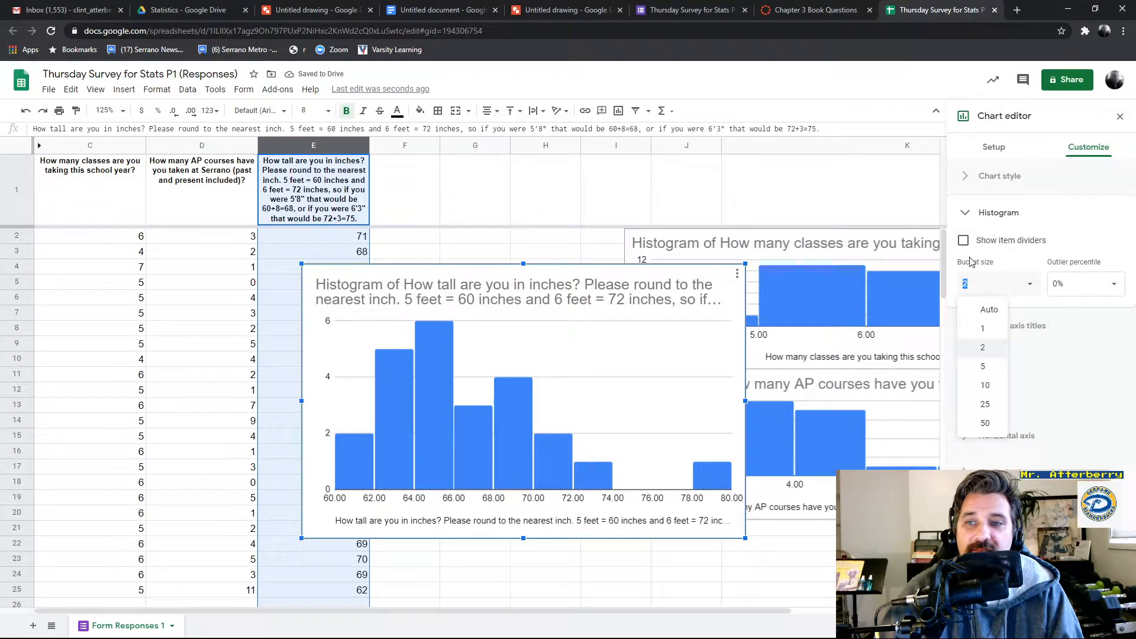
left_click(987, 311)
left_click(1026, 296)
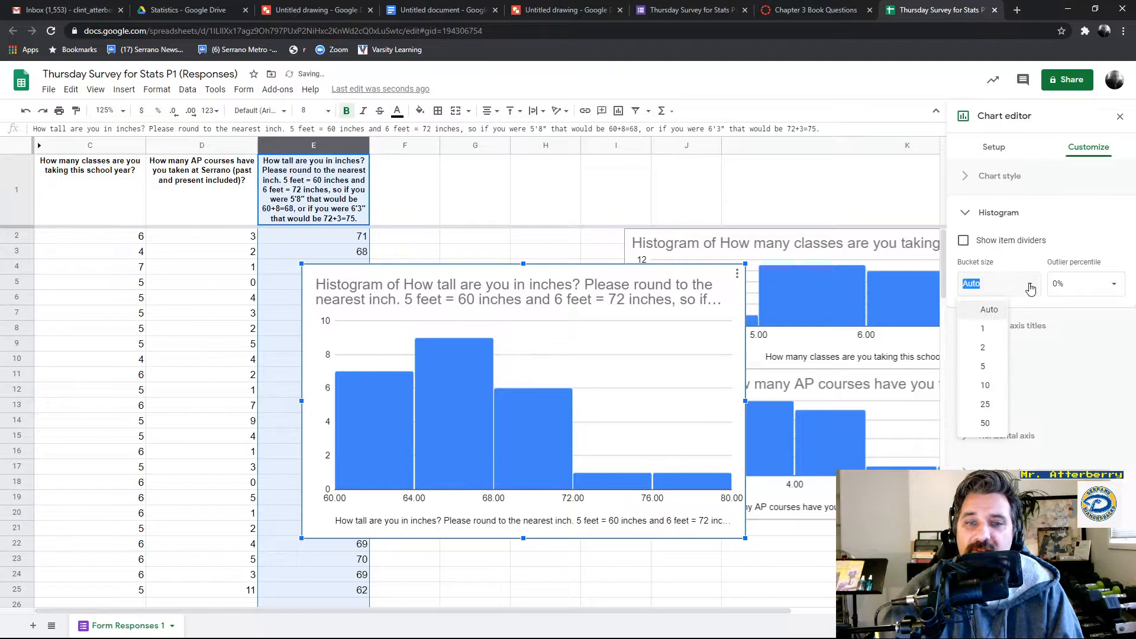
left_click(988, 354)
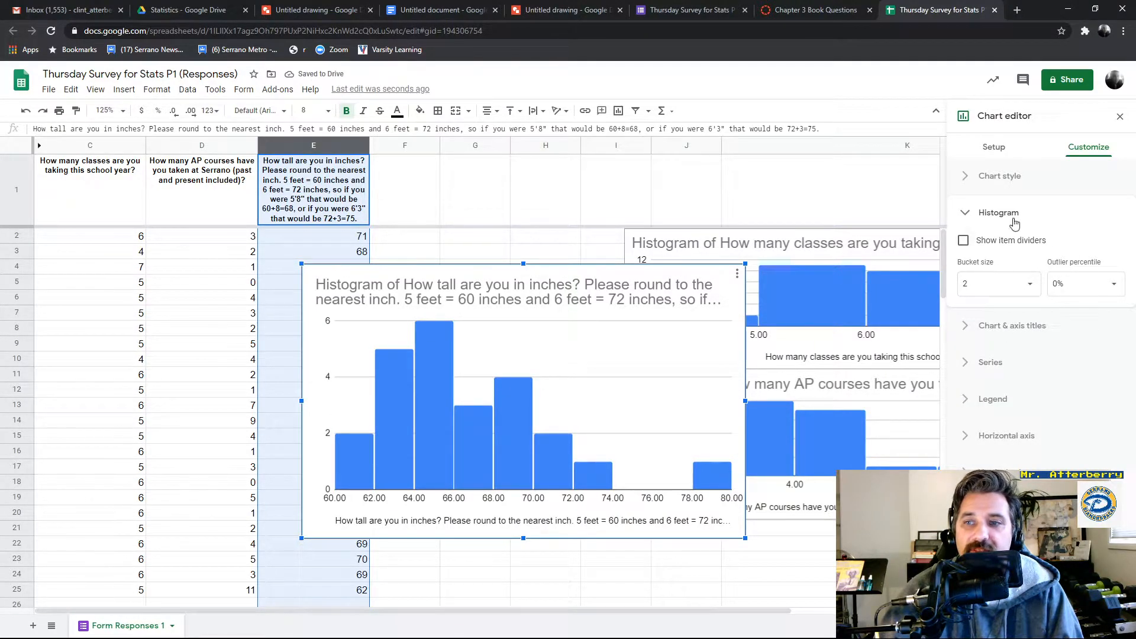
left_click(1116, 121)
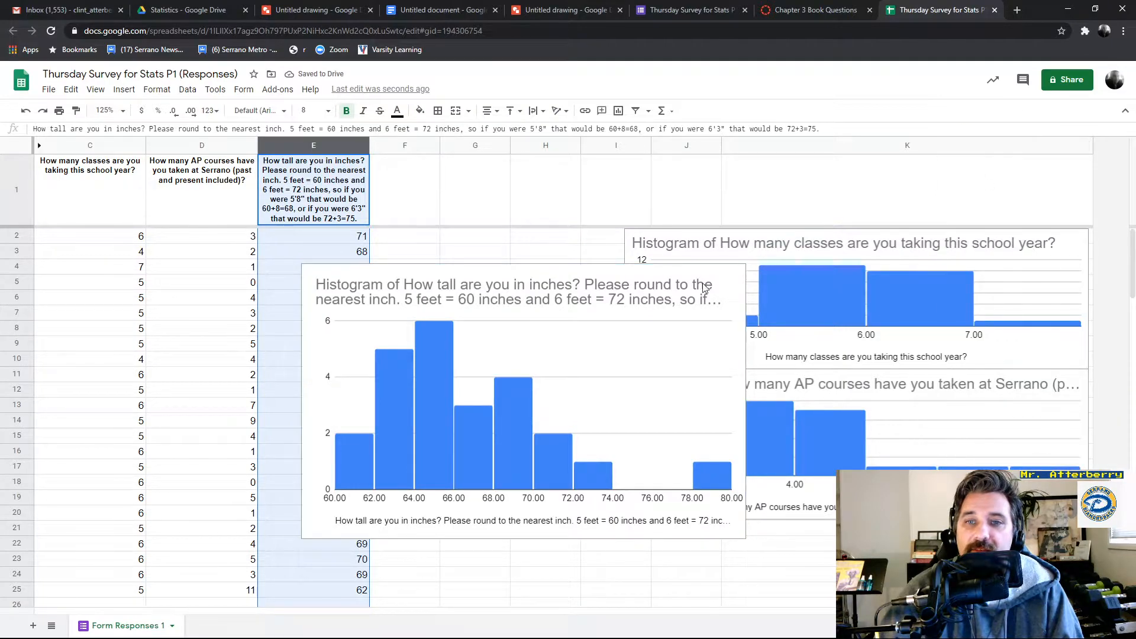
Move the height histogram beneath the AP courses histogram
scroll(769, 336, "down", 3)
scroll(650, 267, "up", 3)
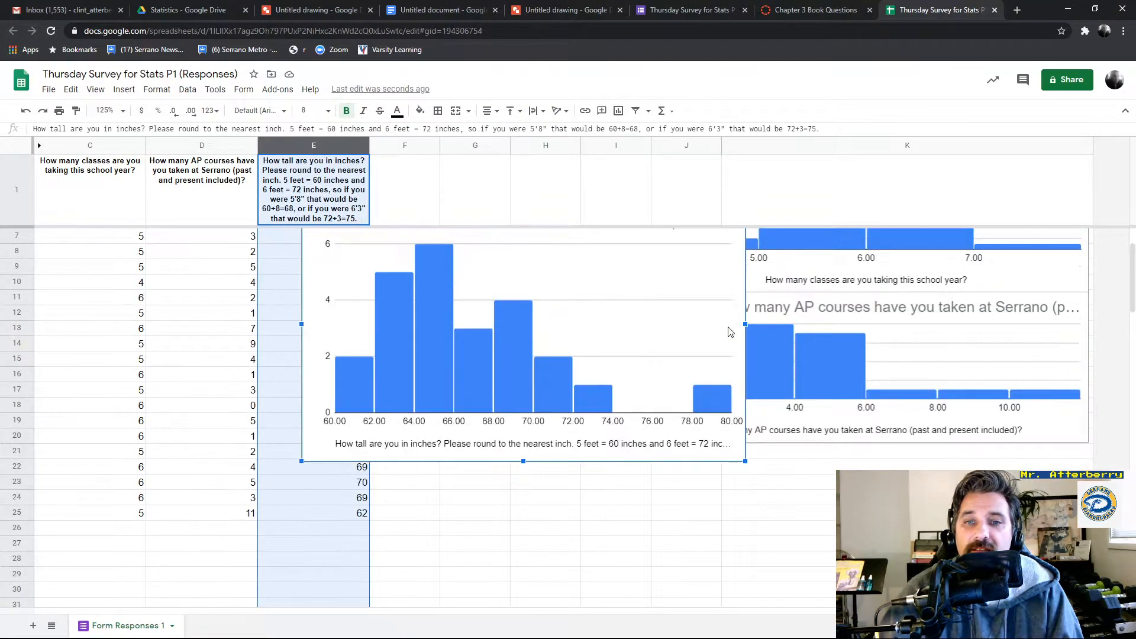
left_click(630, 296)
scroll(653, 295, "up", 2)
left_click_drag(566, 268, 909, 470)
scroll(887, 449, "down", 5)
scroll(810, 380, "up", 2)
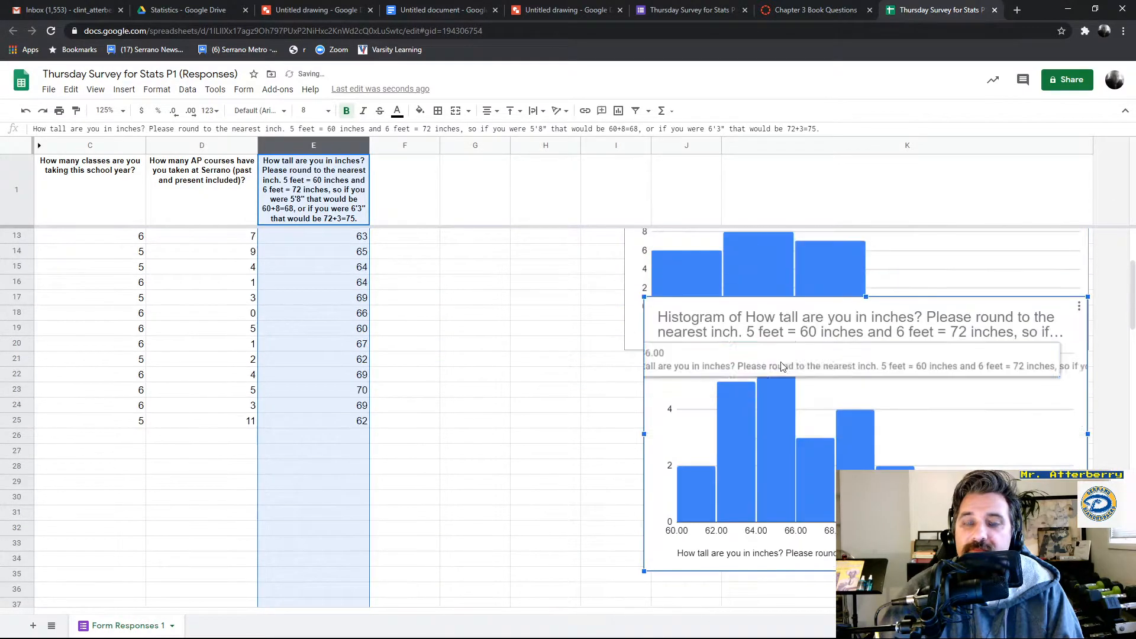
left_click_drag(764, 307, 765, 360)
Resize the height histogram to match the width of the charts above it and make it shorter
scroll(617, 534, "down", 2)
left_click_drag(643, 532, 624, 389)
left_click_drag(857, 540, 837, 434)
left_click(562, 361)
scroll(563, 365, "up", 5)
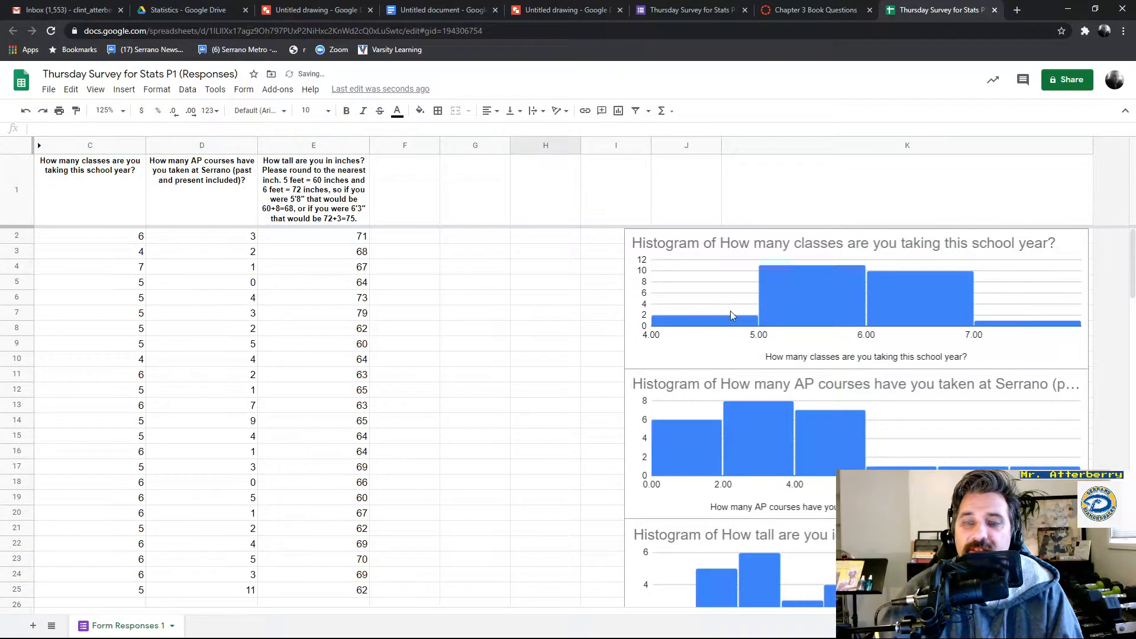
scroll(829, 311, "down", 3)
scroll(825, 315, "up", 4)
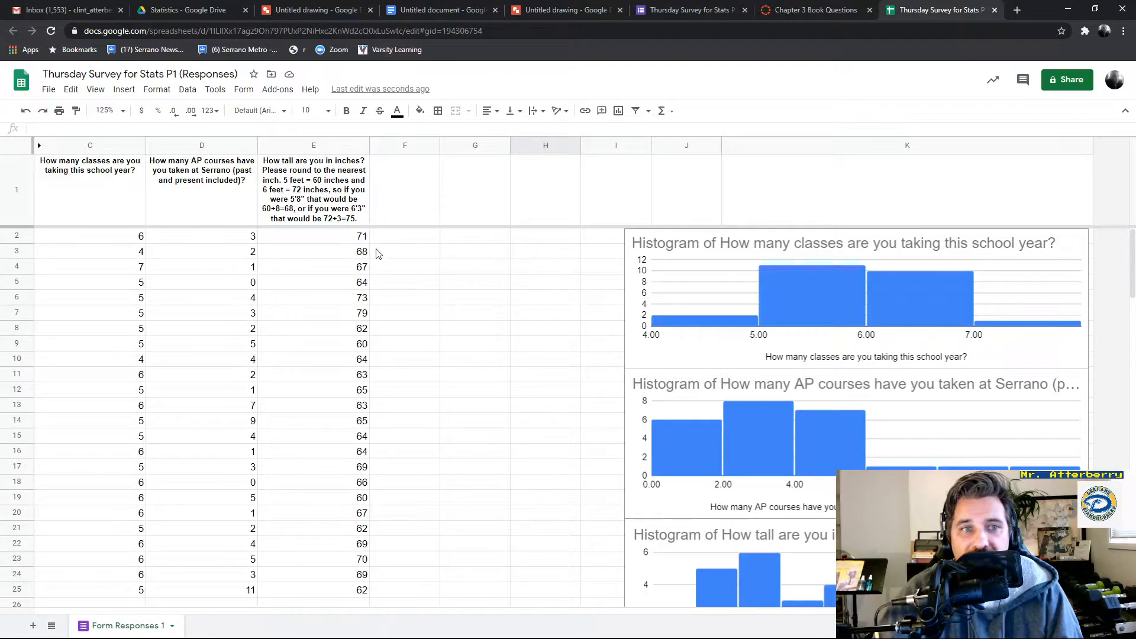
Shorten the height column's header in E1 to "How tall are you in inches?" by removing the rounding instructions
left_click(342, 214)
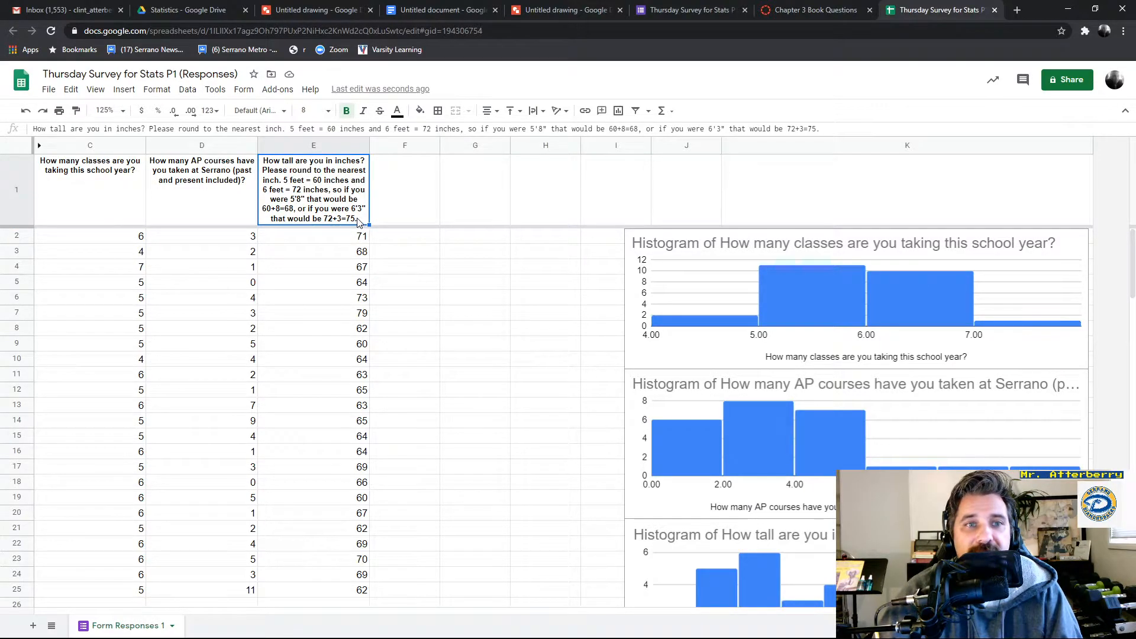
double_click(357, 221)
left_click_drag(361, 159, 477, 160)
left_click(483, 160)
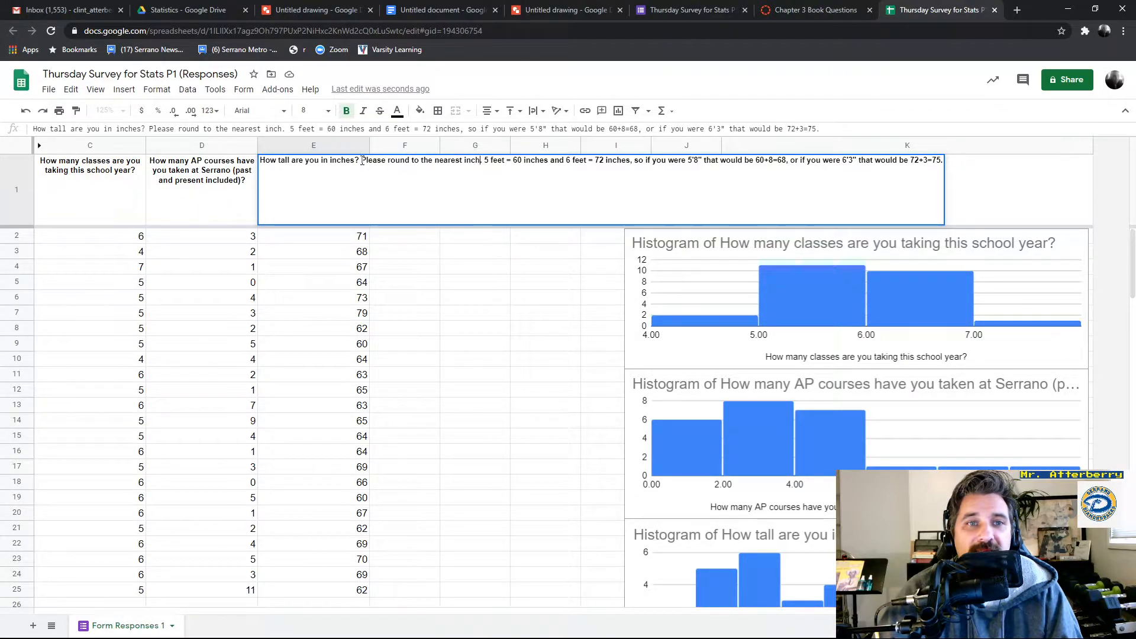
left_click_drag(362, 160, 1044, 161)
key("BackSpace")
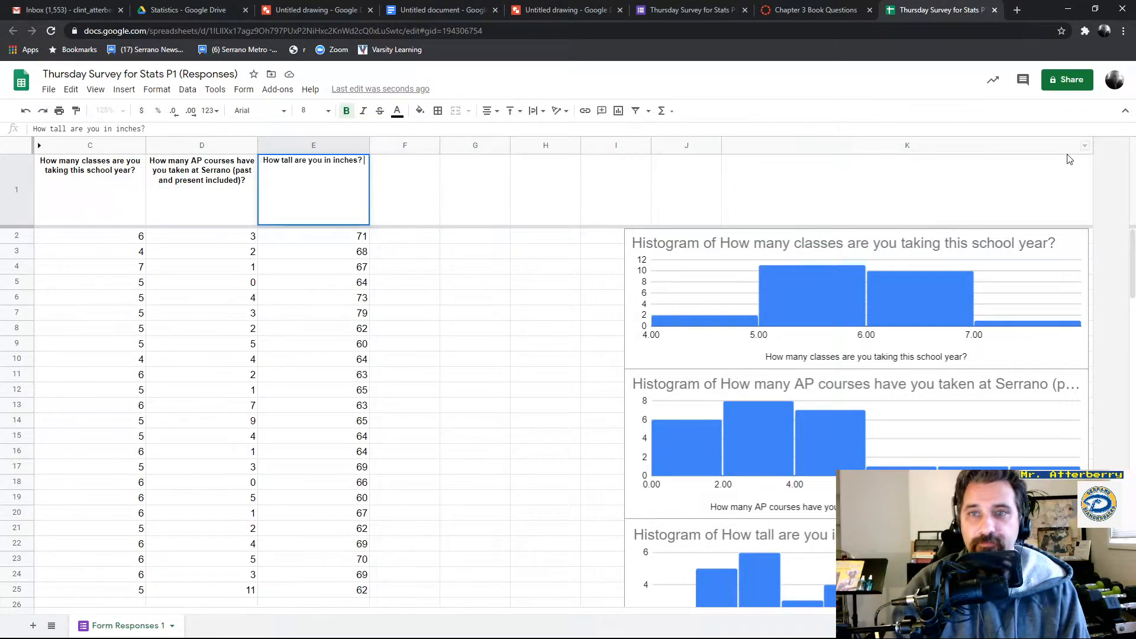
key("Return")
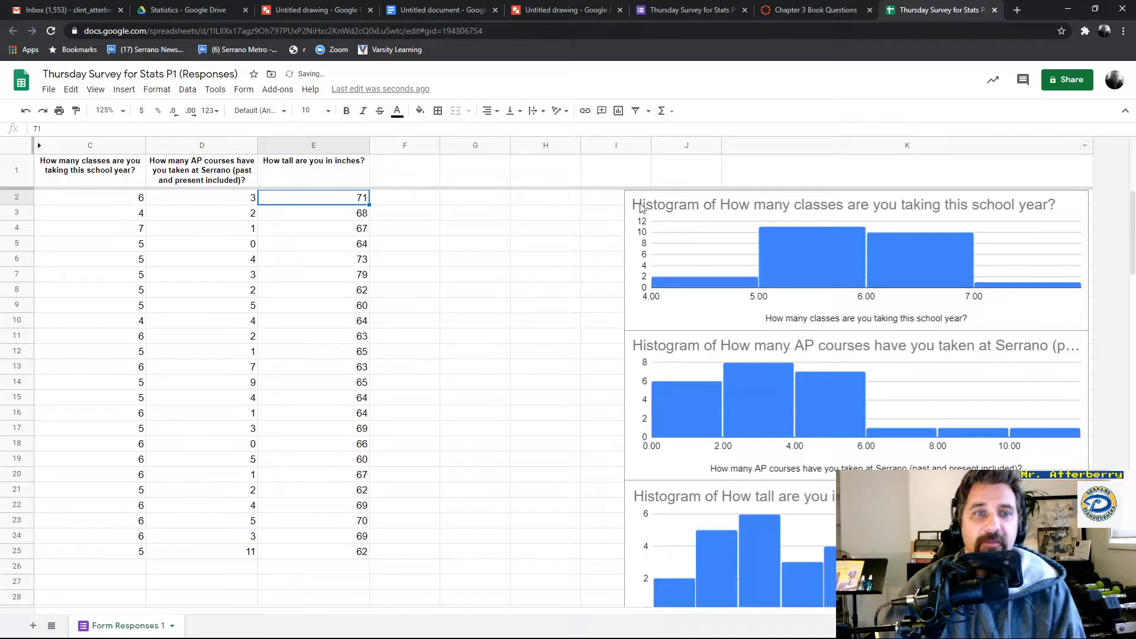
Shorten the AP courses header in D1 to "How many AP courses have you taken at Serrano?" by removing the parenthetical note
left_click(247, 181)
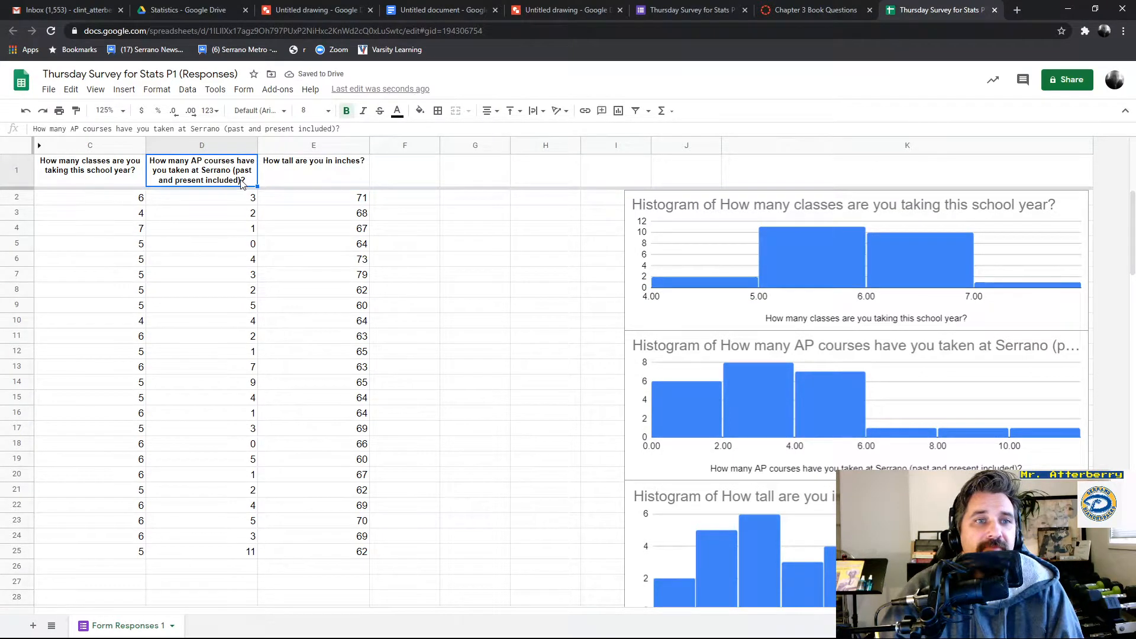
double_click(242, 184)
left_click_drag(329, 161, 430, 161)
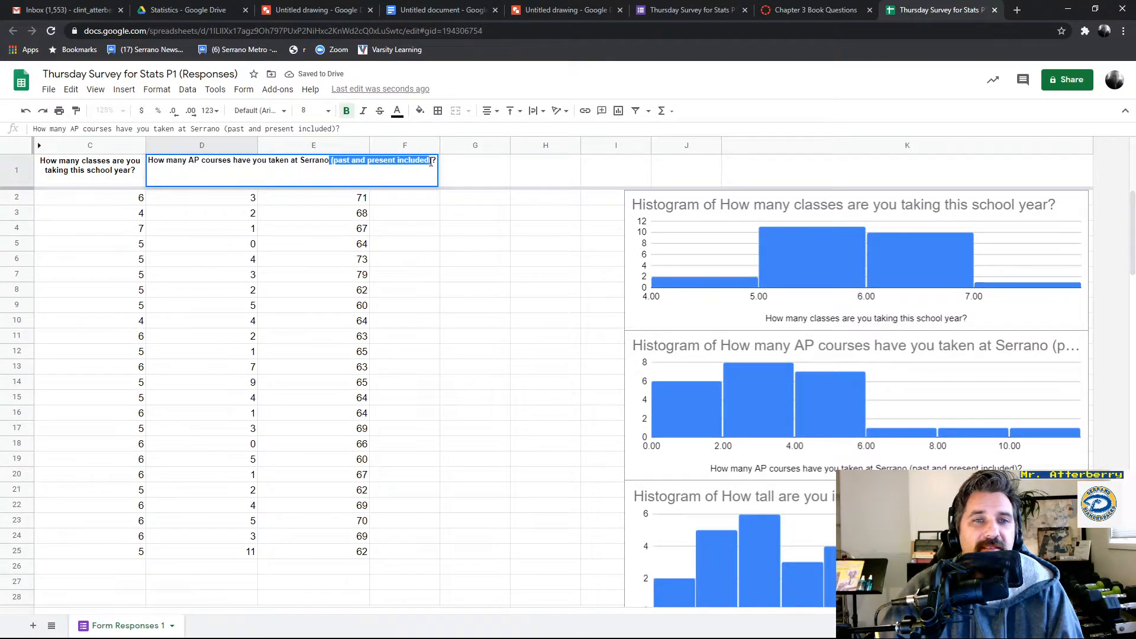
key("BackSpace")
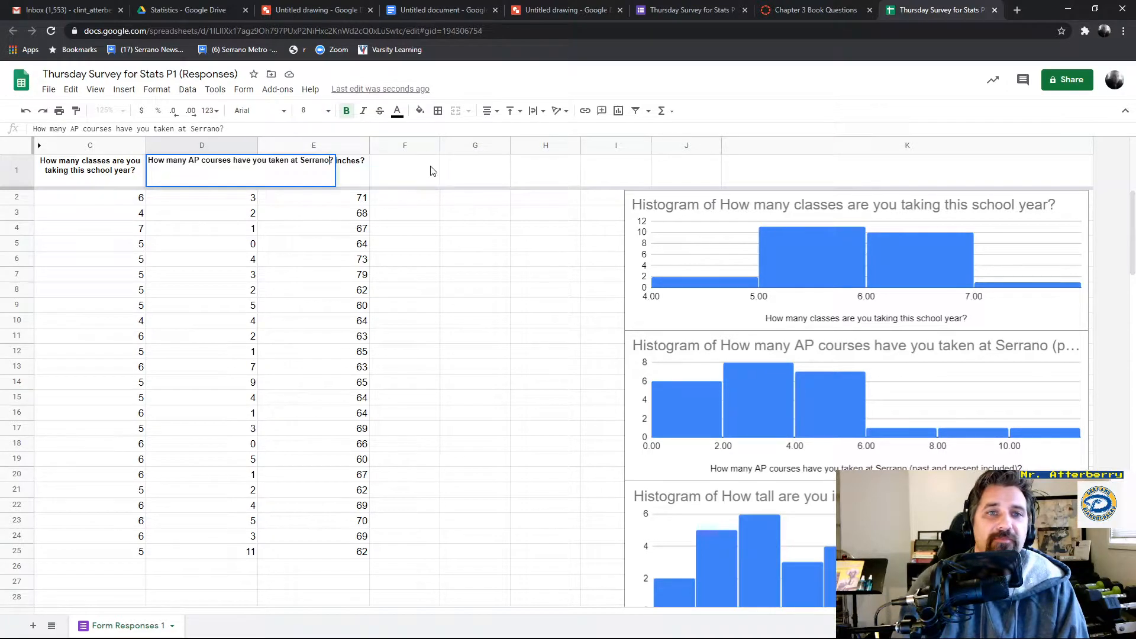
key("Return")
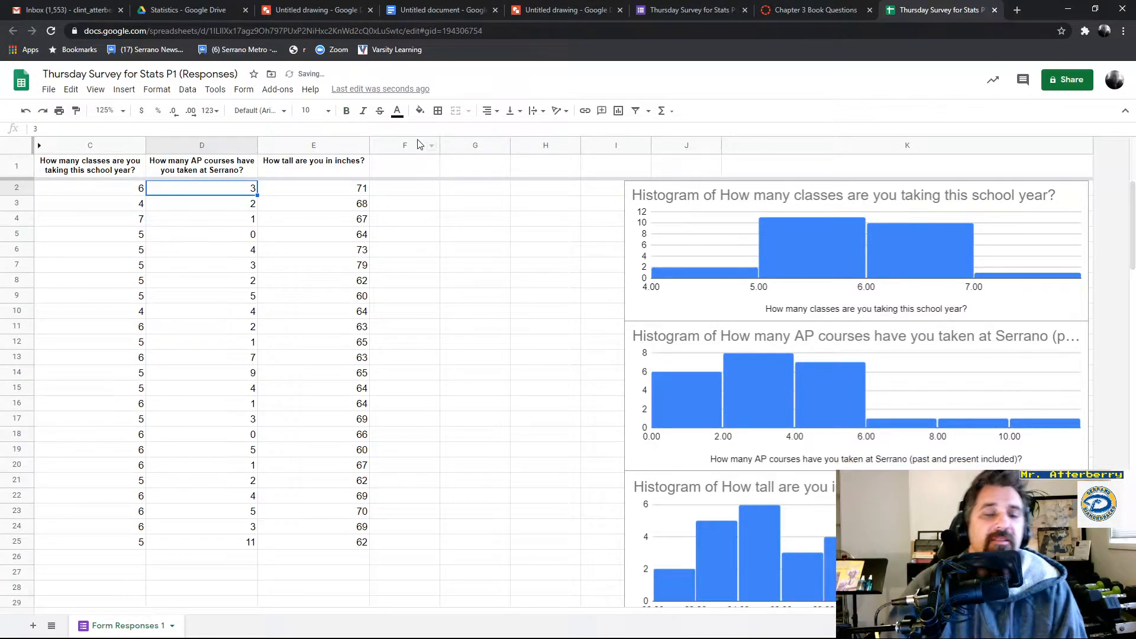
Try the sheet's zoom at 75%, and settle on 100% to view the data beside all three histograms
scroll(815, 225, "down", 1)
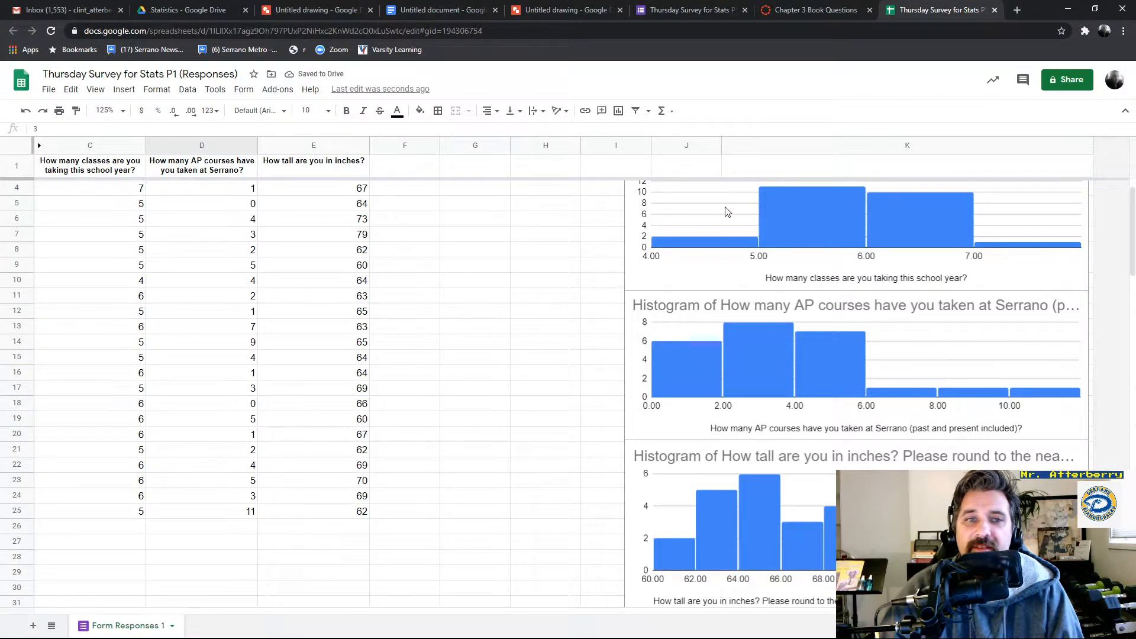
scroll(727, 211, "up", 1)
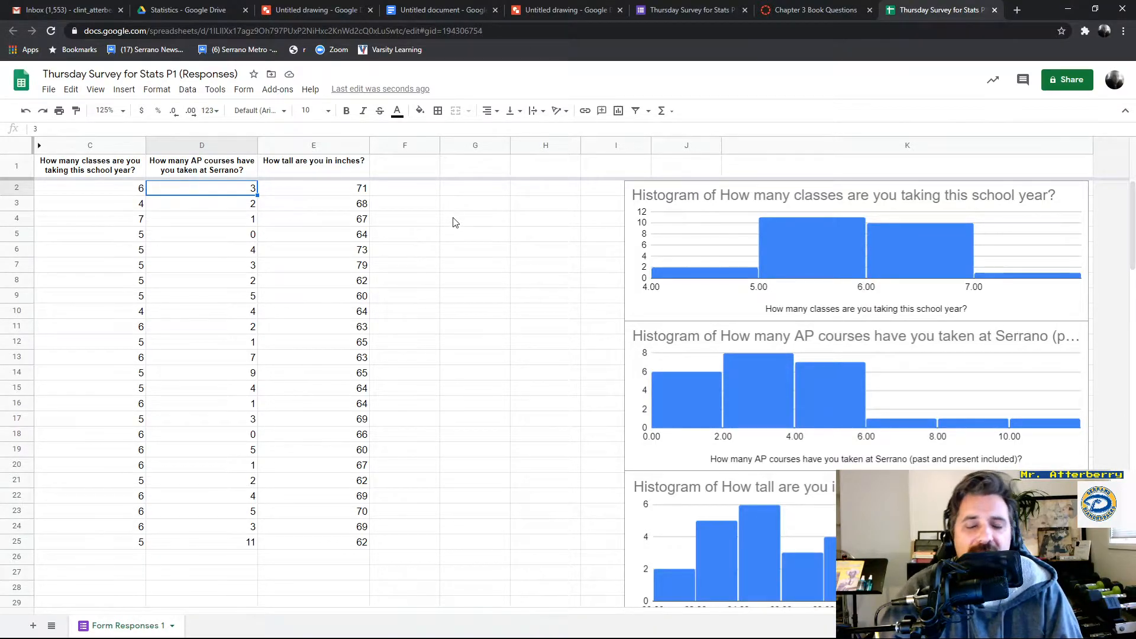
scroll(495, 234, "down", 3)
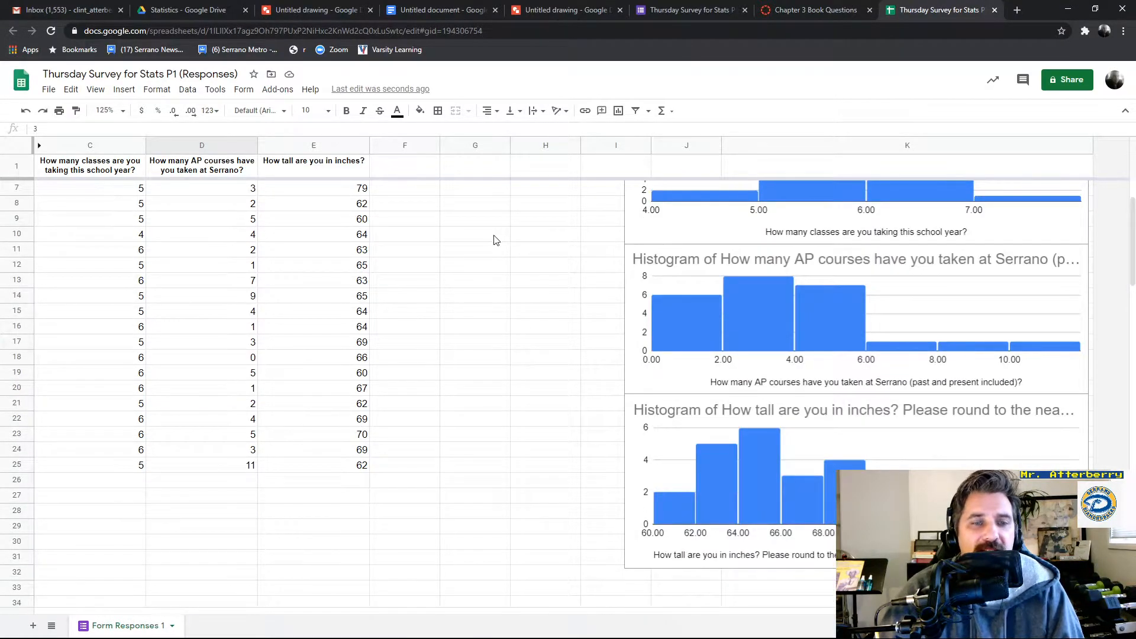
scroll(490, 241, "up", 3)
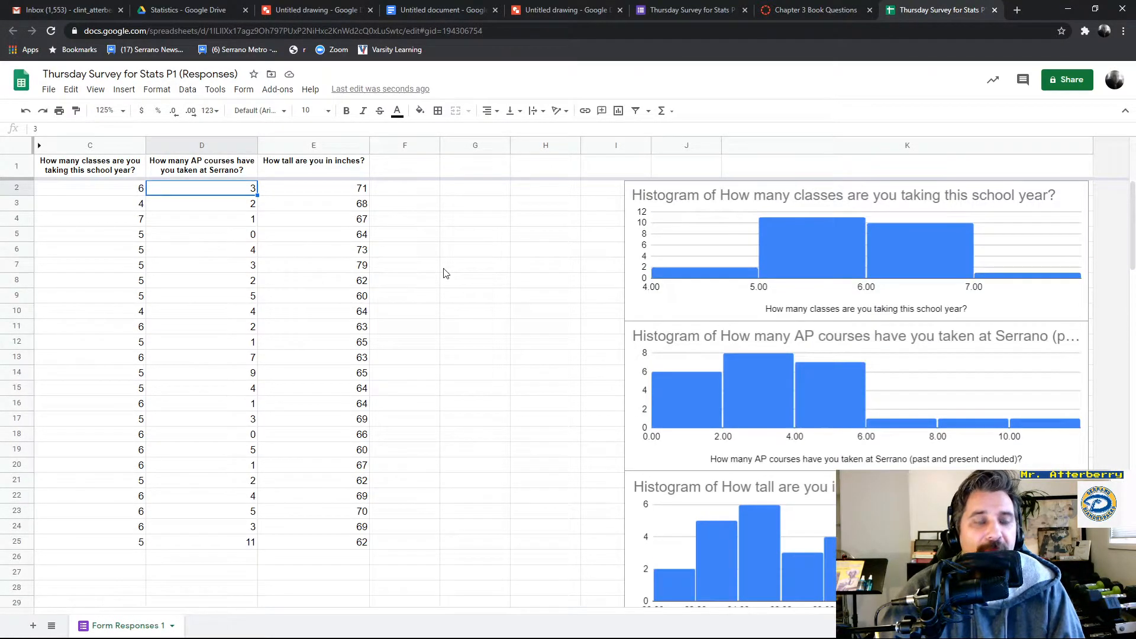
left_click(124, 112)
left_click(106, 152)
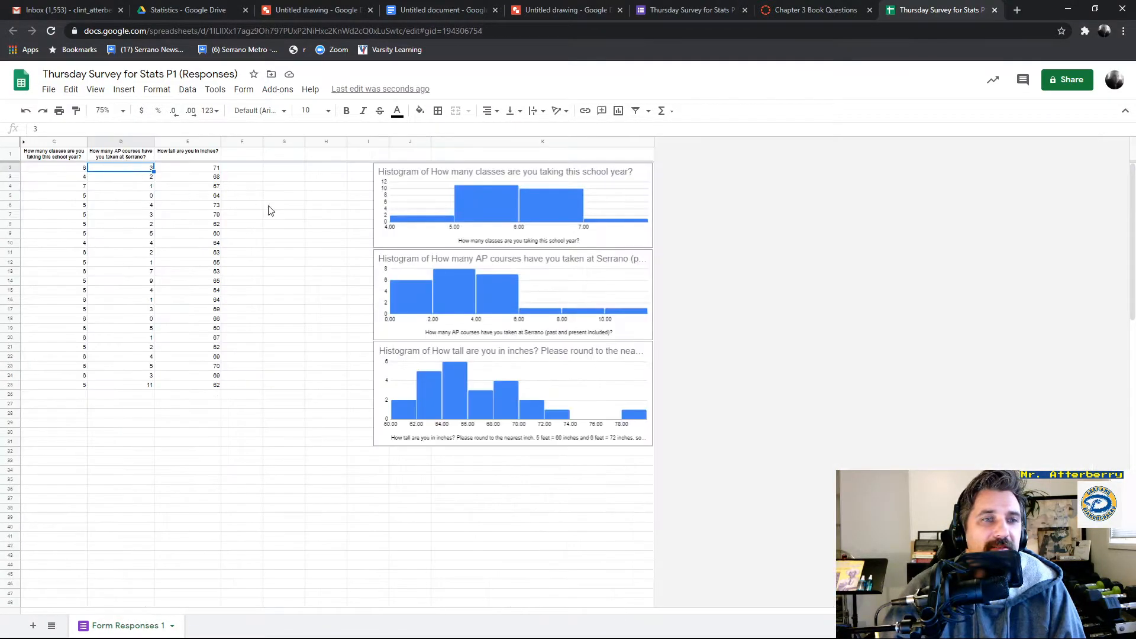
left_click(123, 112)
left_click(117, 153)
left_click(123, 113)
left_click(109, 188)
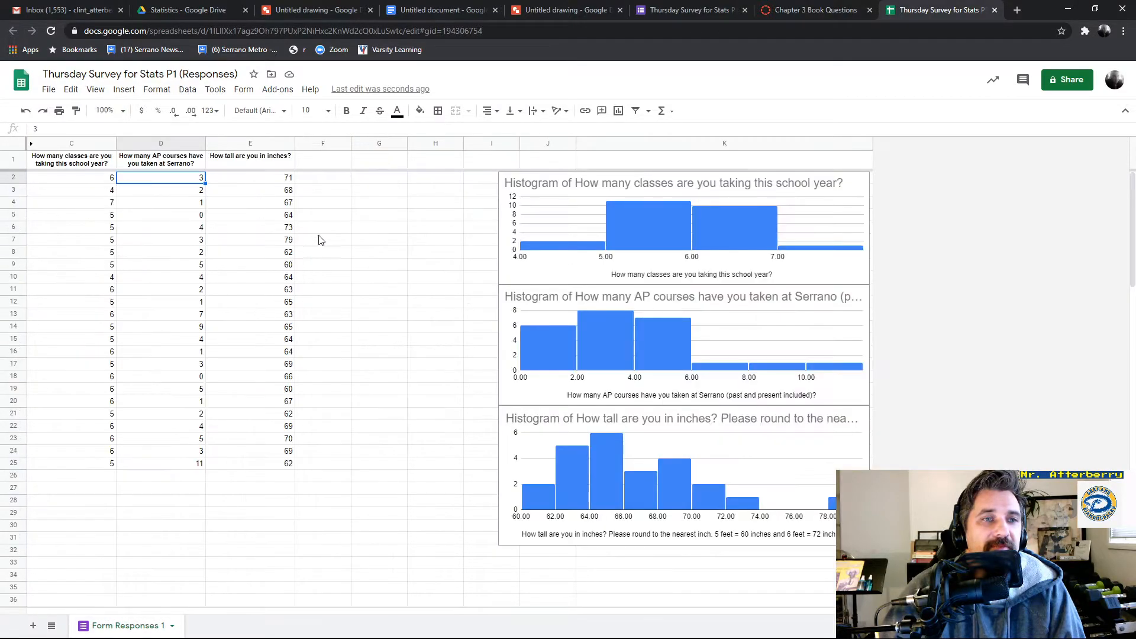
Enter the lowercase labels "mean" in F28 and "standard deviation" in F29
left_click(324, 504)
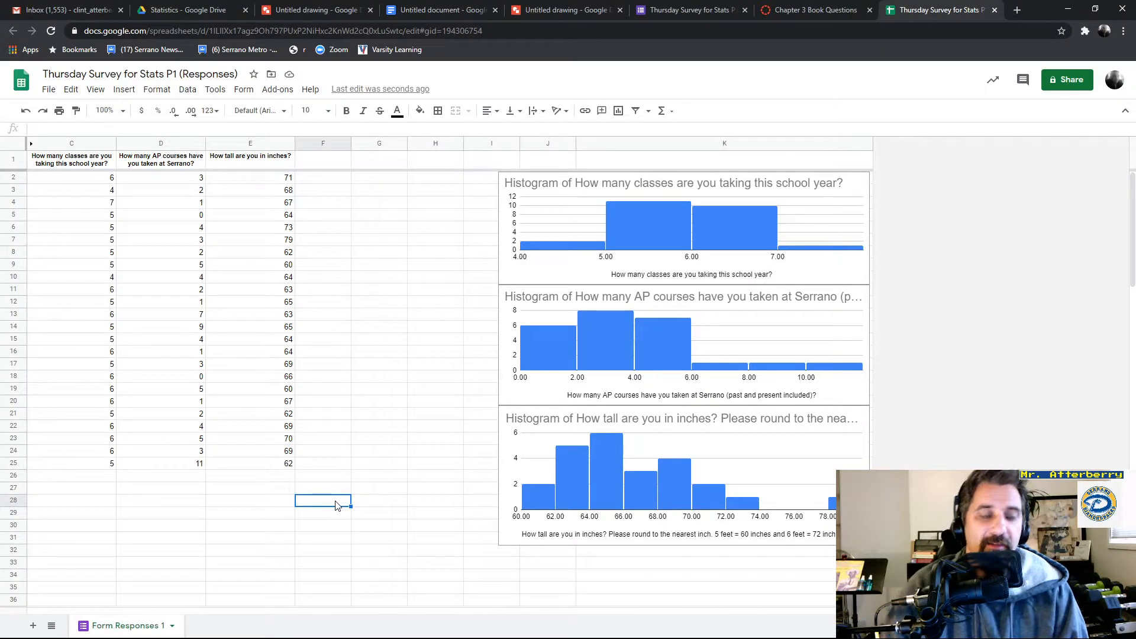
type("MEAN")
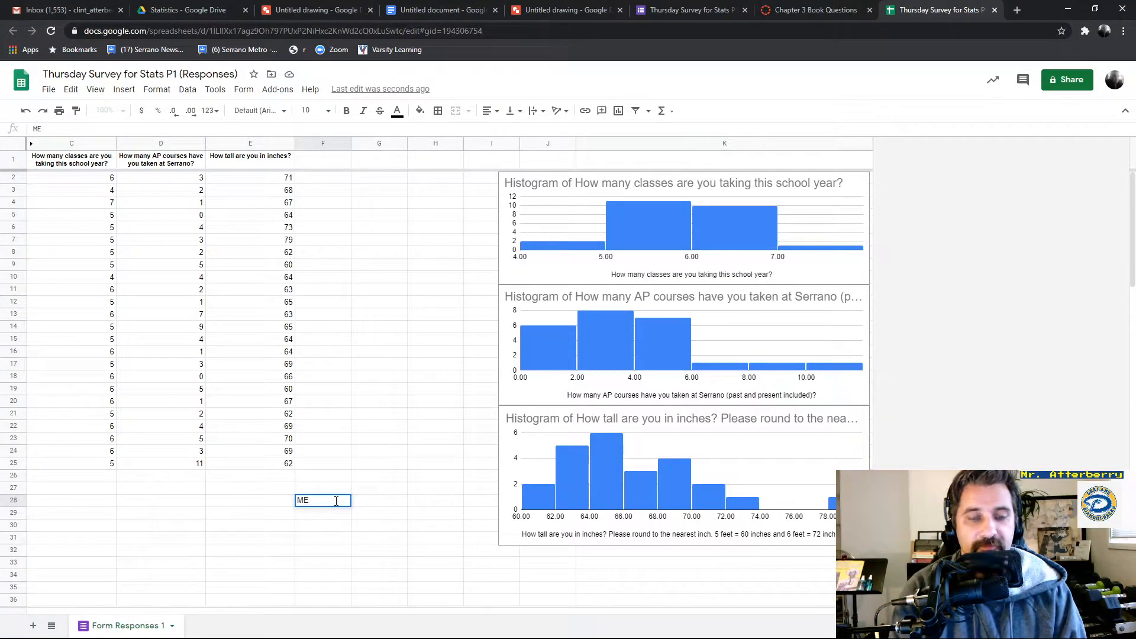
key("Escape")
type("mean")
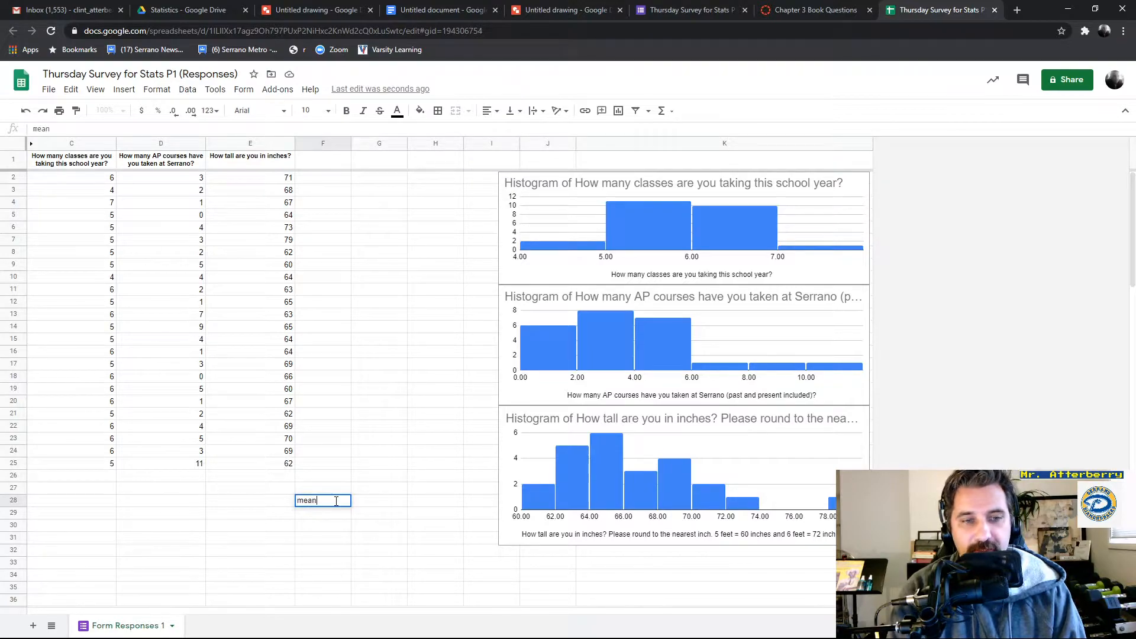
key("Return")
type("stand")
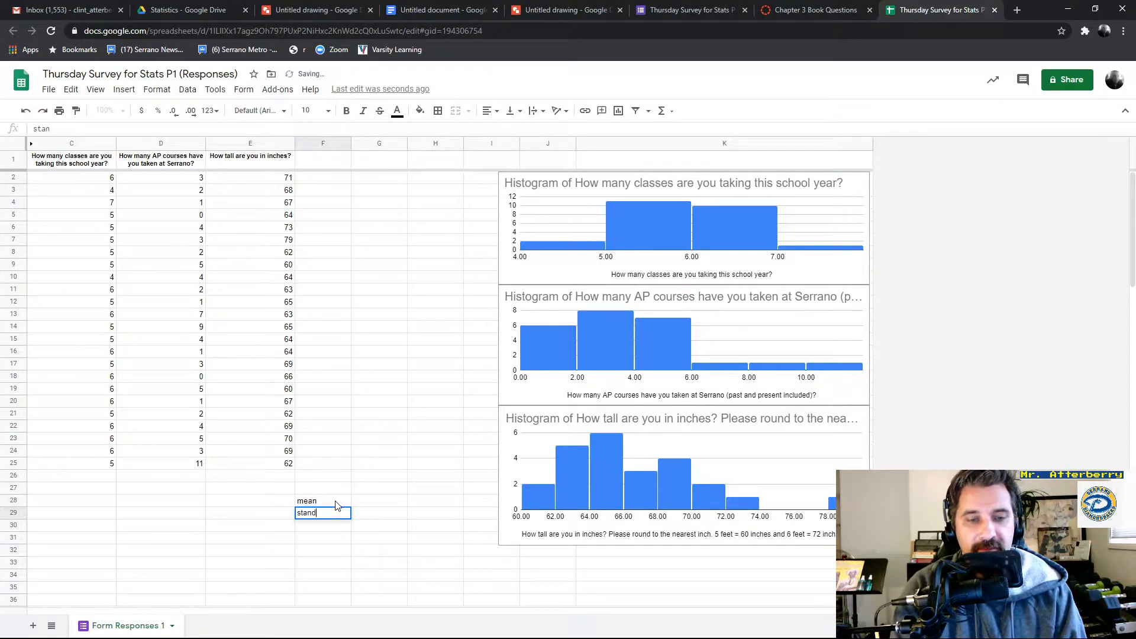
type("ard deviation")
key("Return")
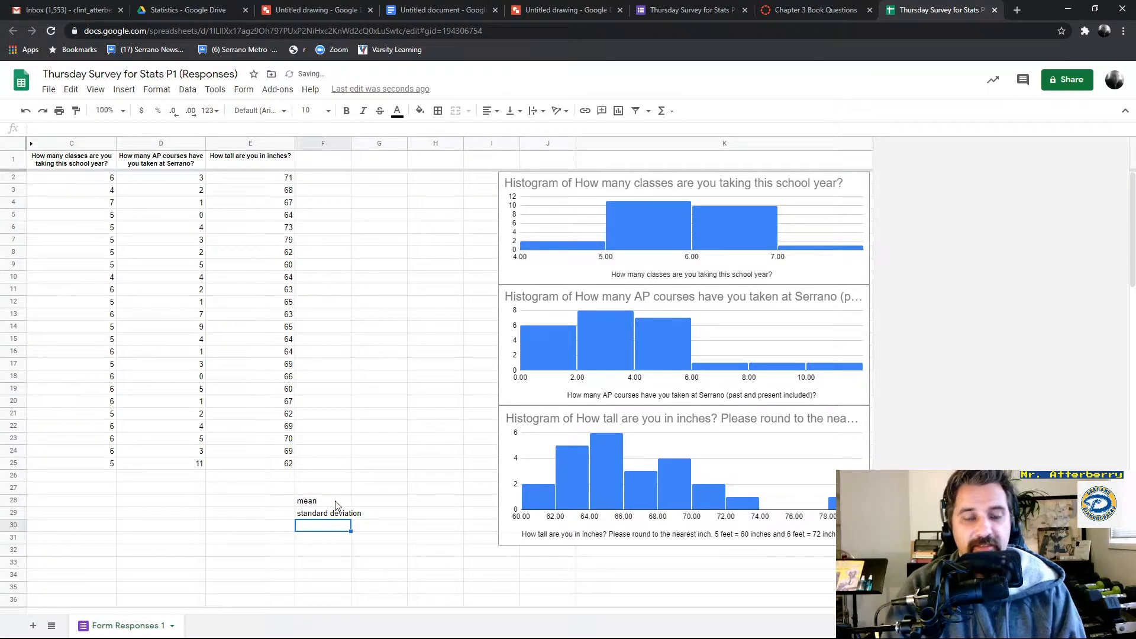
Enter the heading "5 Number Summary" in F31 and widen column F to fit it
key("Down")
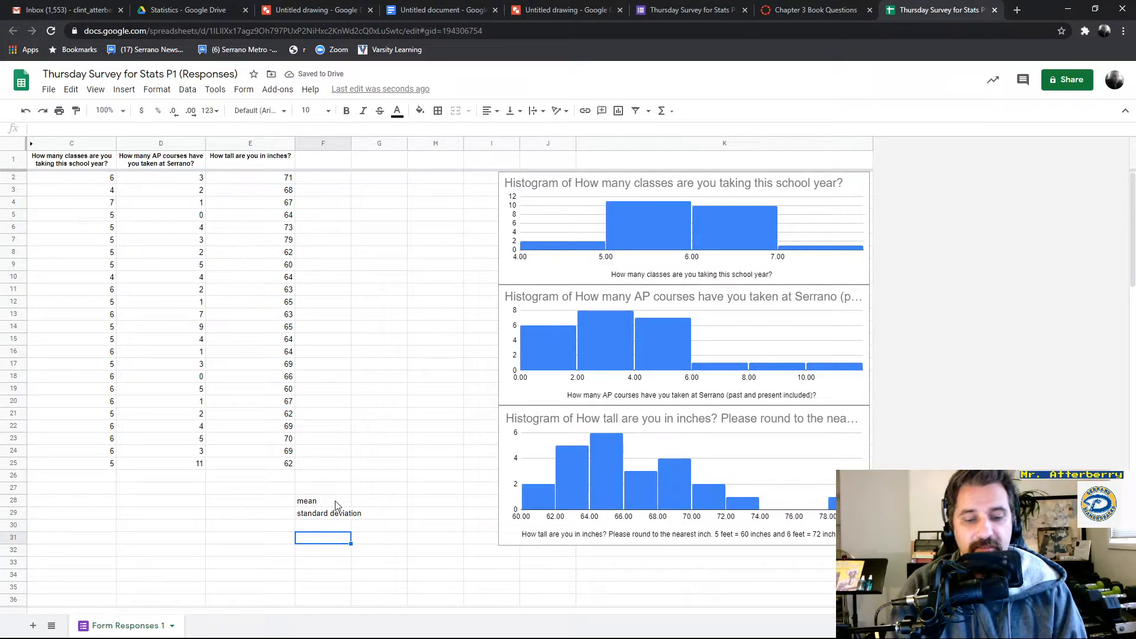
type("5")
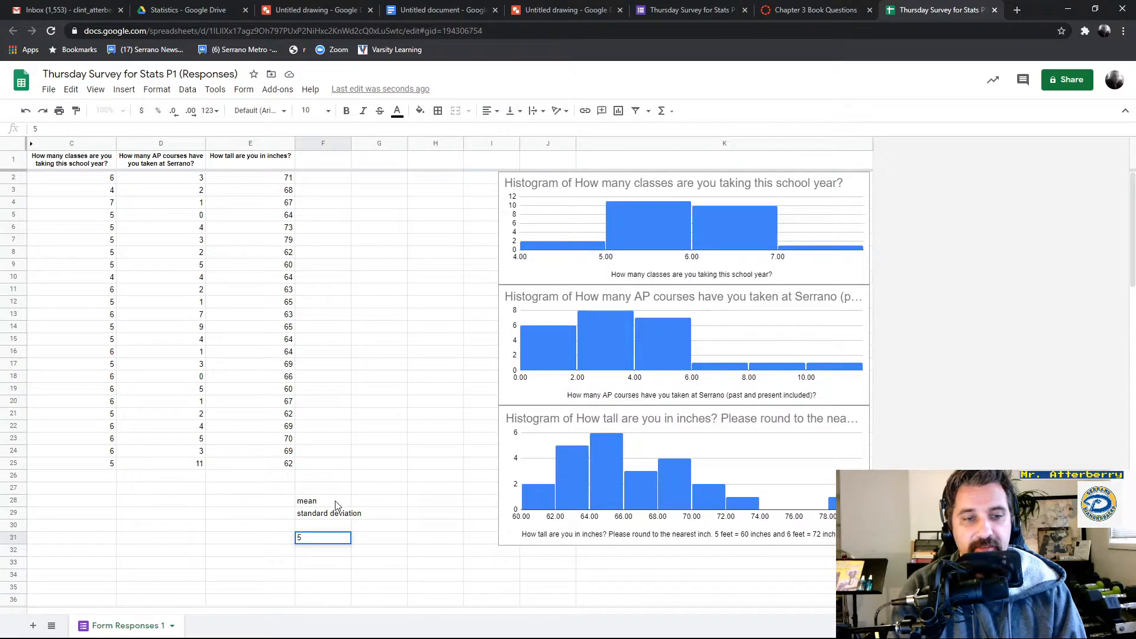
type(" Number Summary")
key("Return")
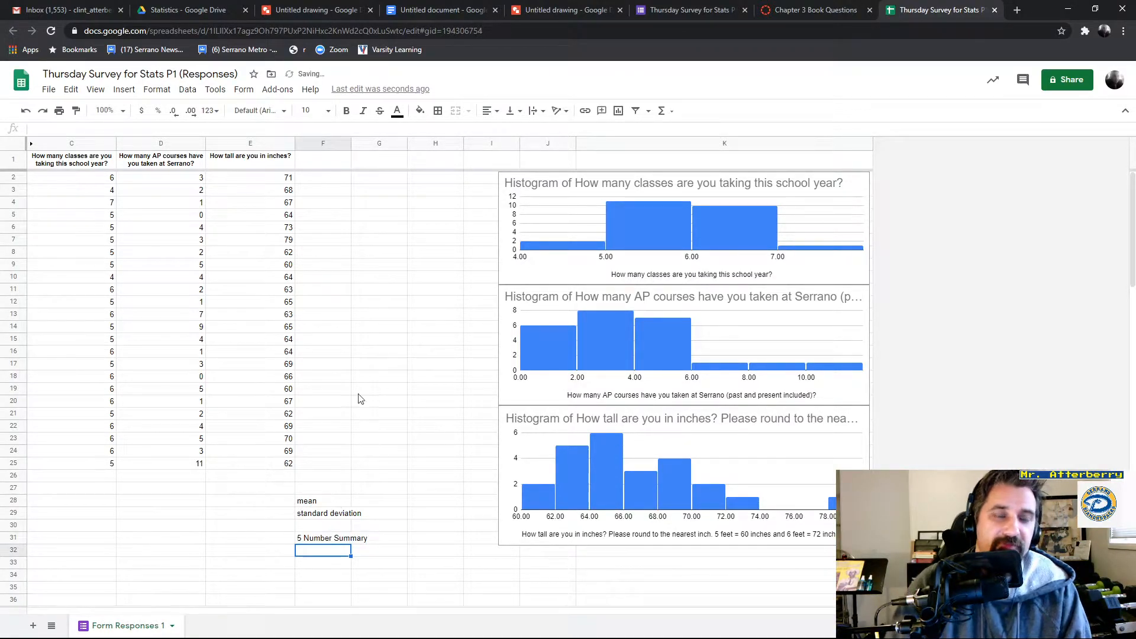
left_click_drag(352, 143, 388, 143)
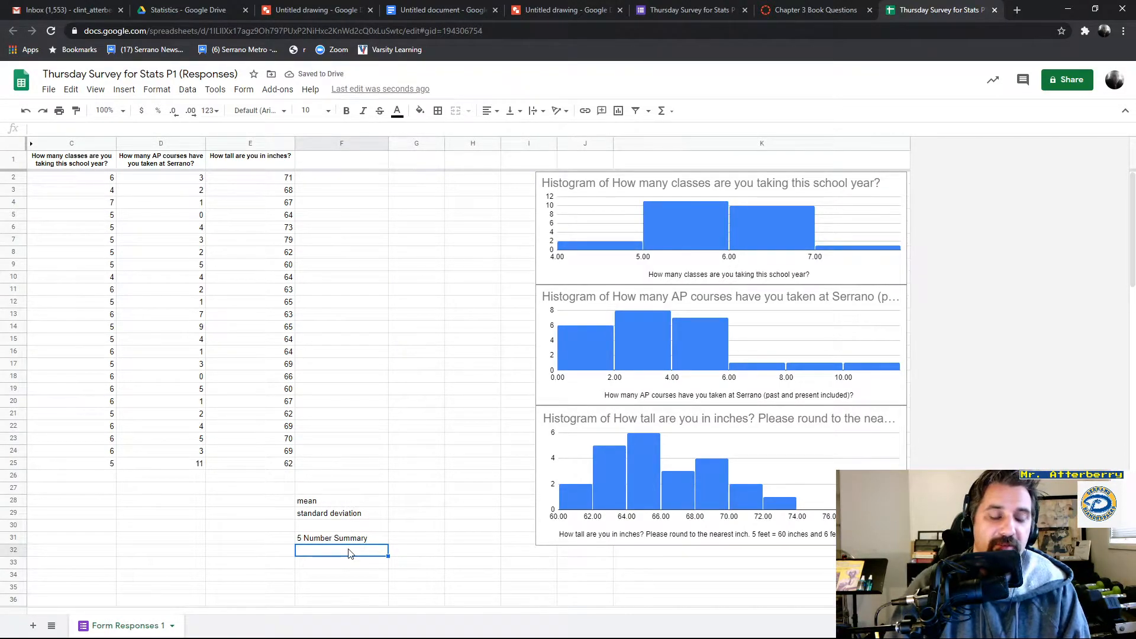
Enter the labels "Maximum", "3Q" and "Median" in cells F32 to F34 under the summary heading
type("Maximum")
key("Return")
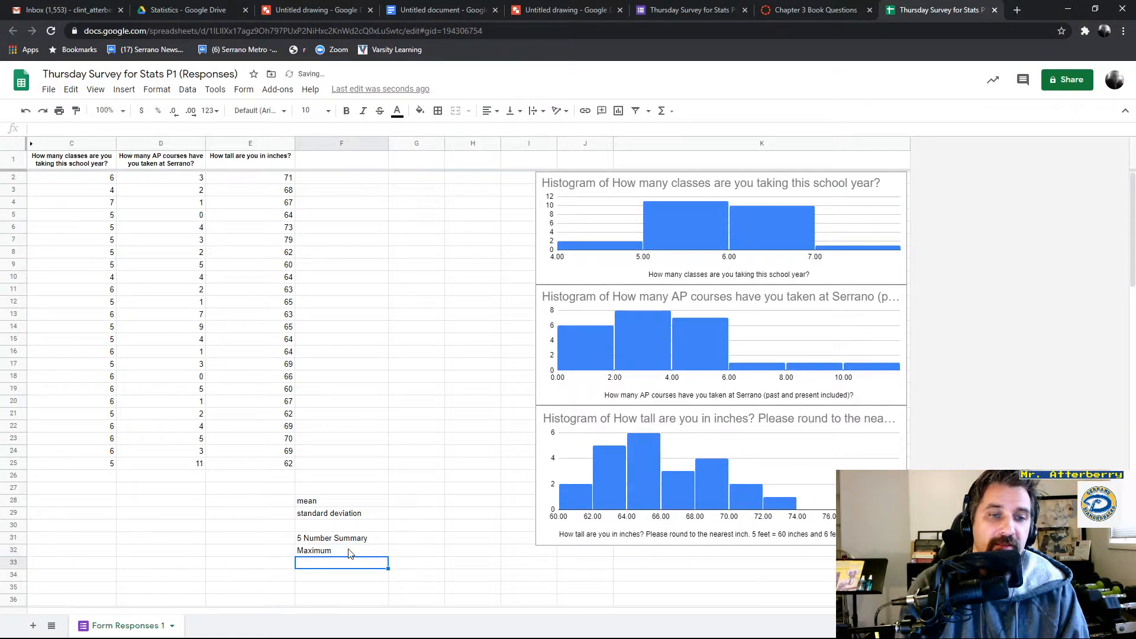
type("3Q")
key("Return")
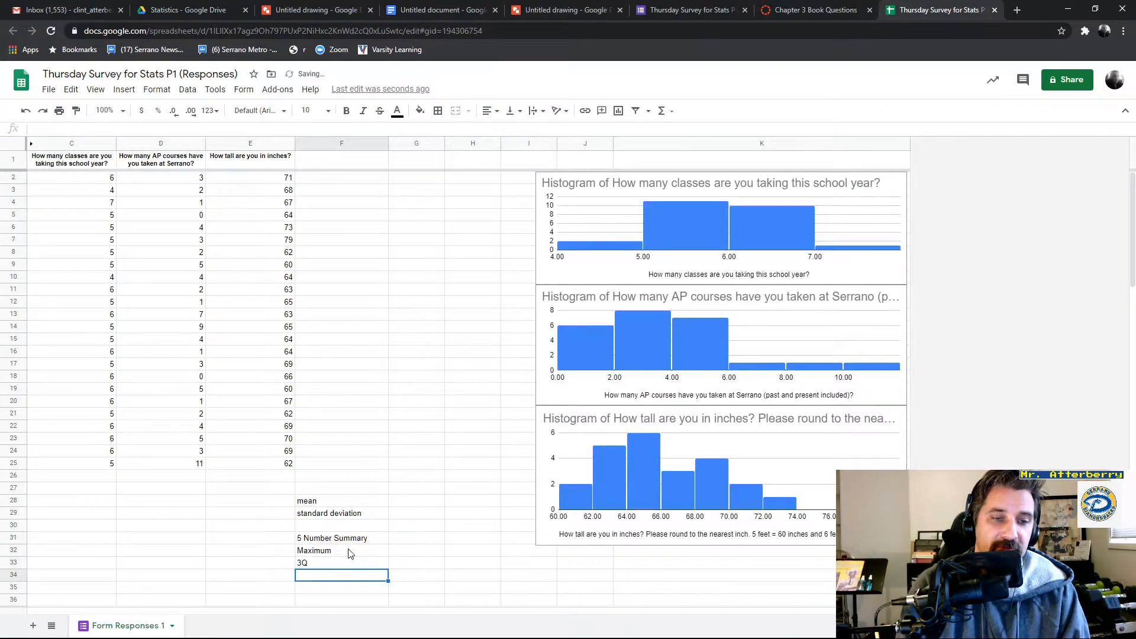
type("Median")
key("Return")
Change the third-quartile label in F33 to "Q3"
key("Up")
key("Up")
type("Q3")
key("Return")
key("Down")
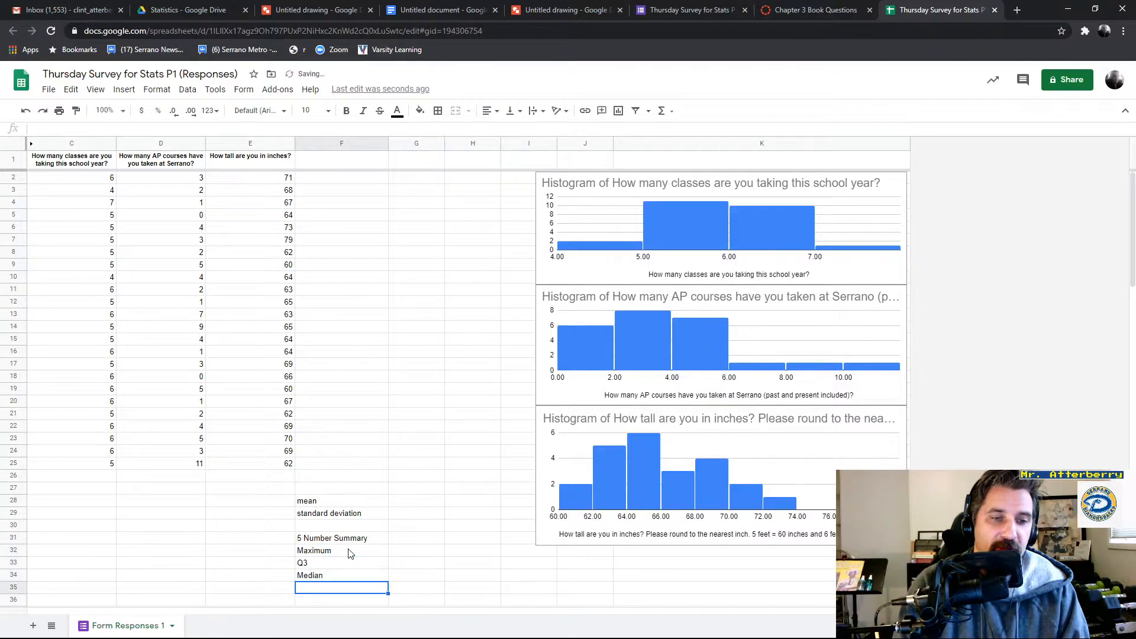
Complete the summary labels with "Q1" in F35 and "Minimum" in F36
type("Q1")
key("Return")
type("Minimum")
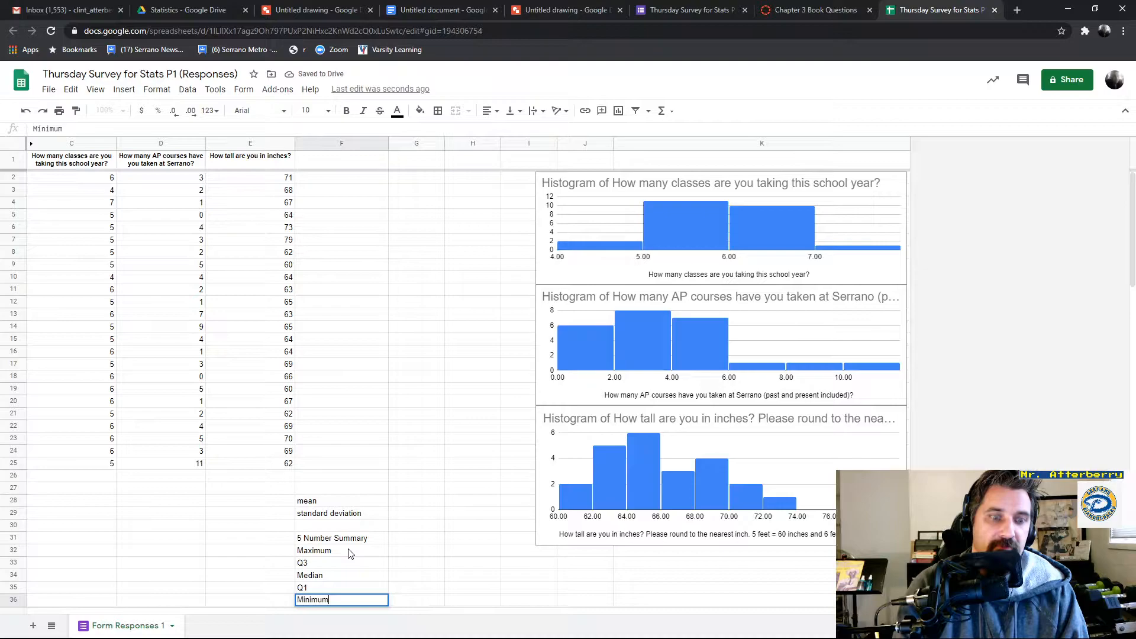
key("Return")
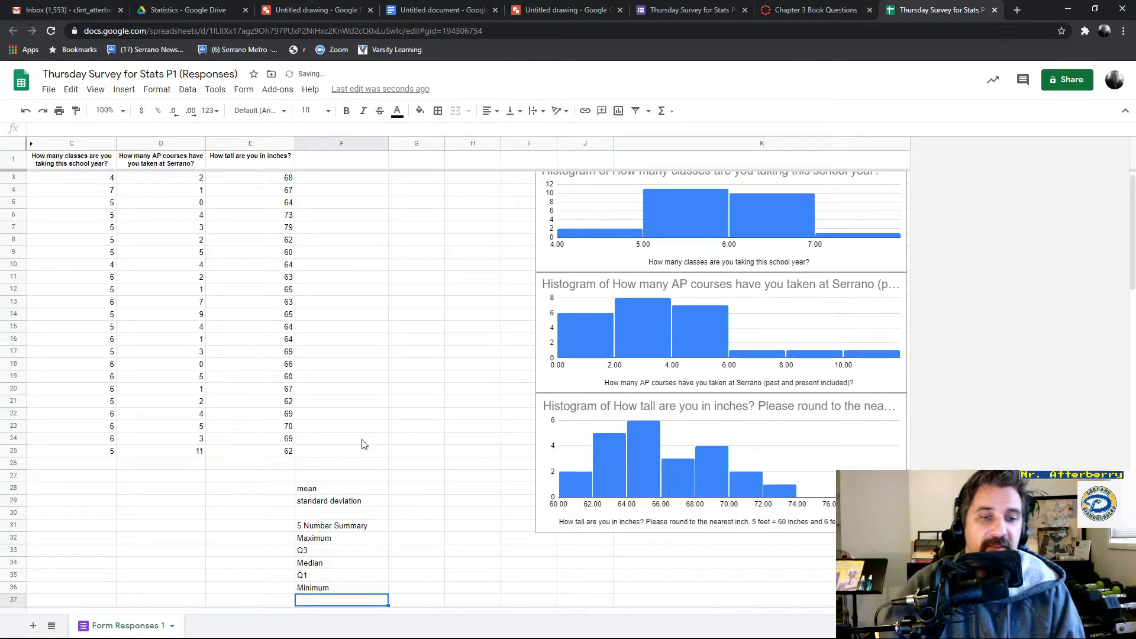
Fill the "5 Number Summary" heading cell F31 with light gray
scroll(367, 453, "down", 1)
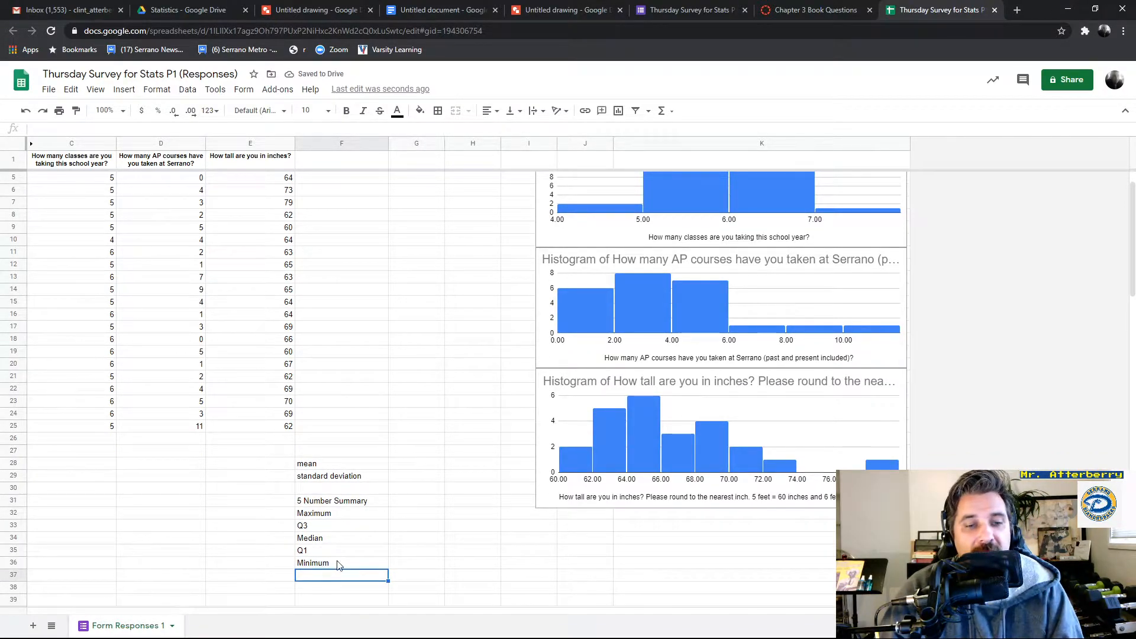
left_click(319, 566)
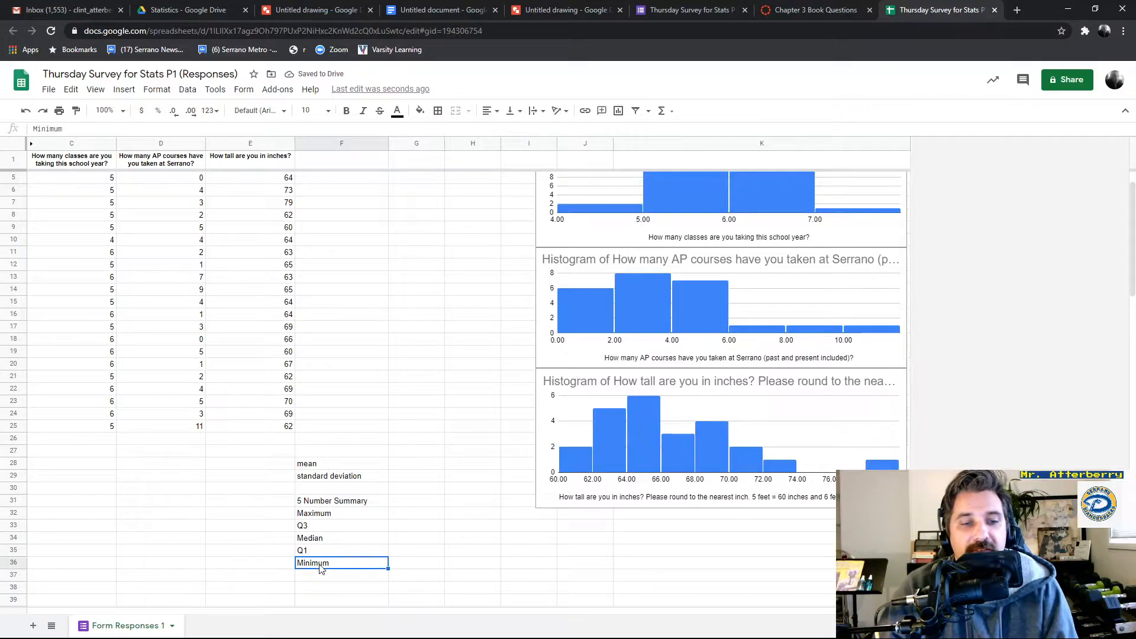
left_click(328, 501)
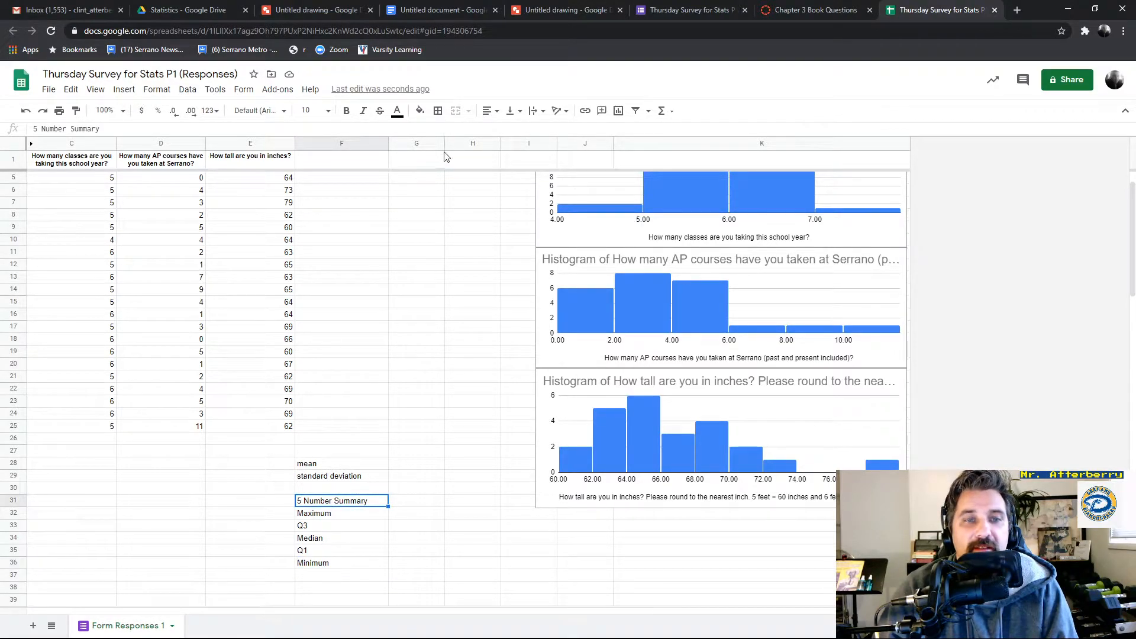
left_click(419, 111)
left_click(422, 127)
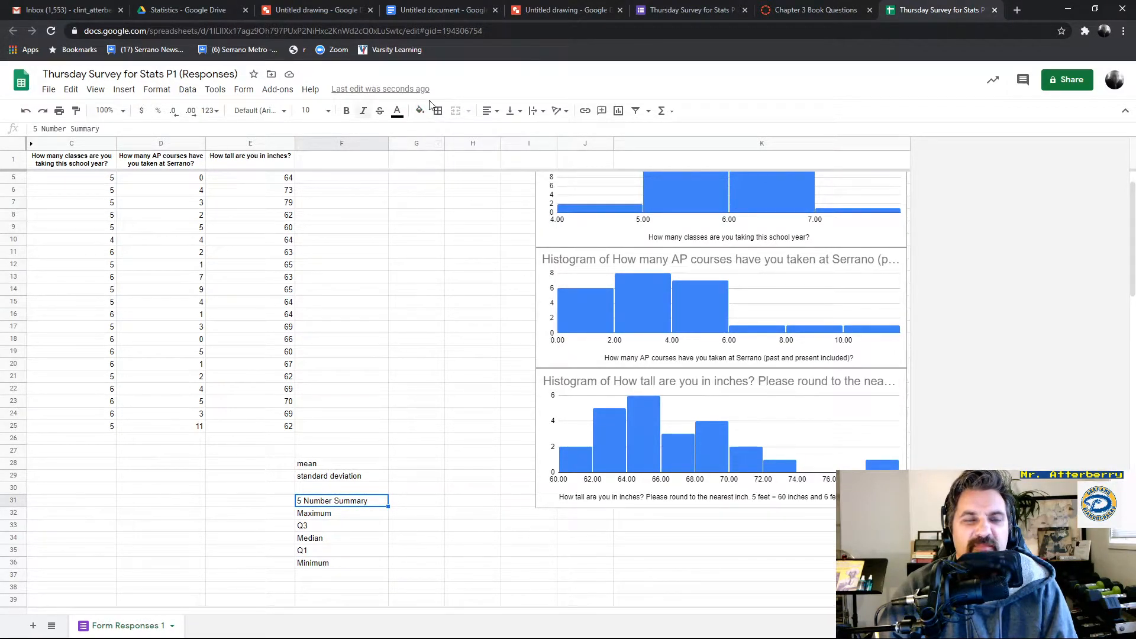
left_click(420, 111)
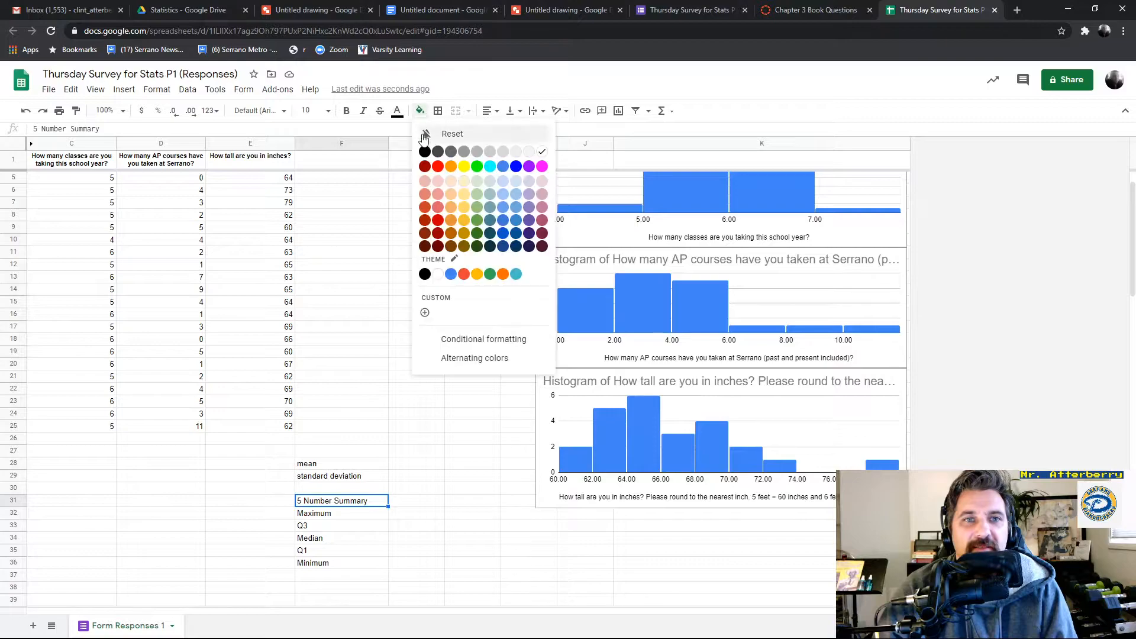
left_click(507, 155)
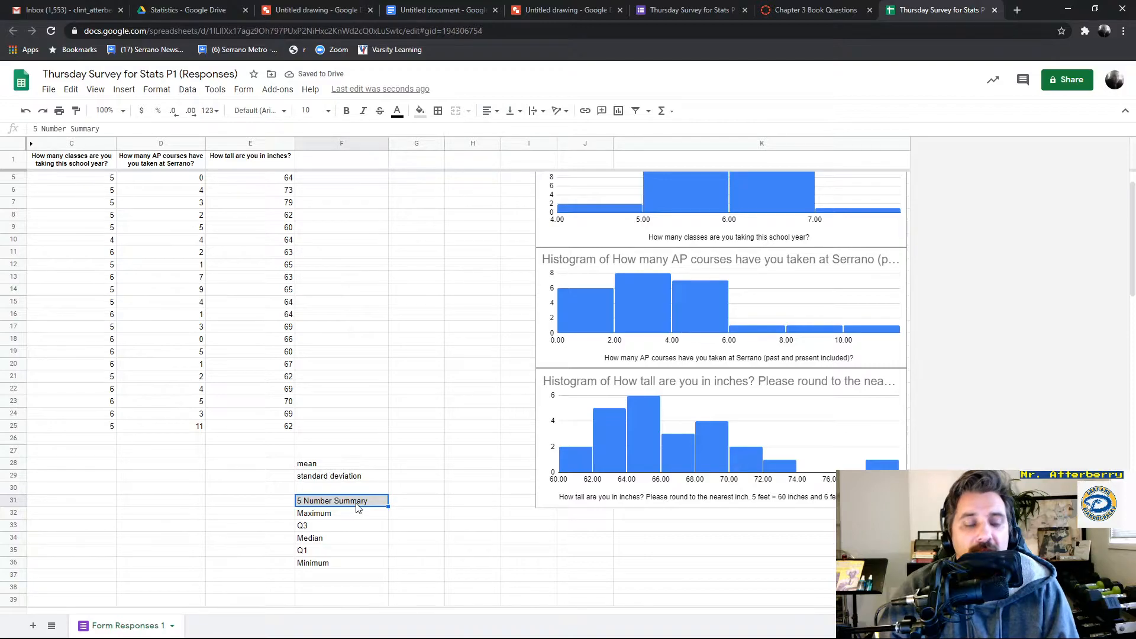
key("ctrl+Down")
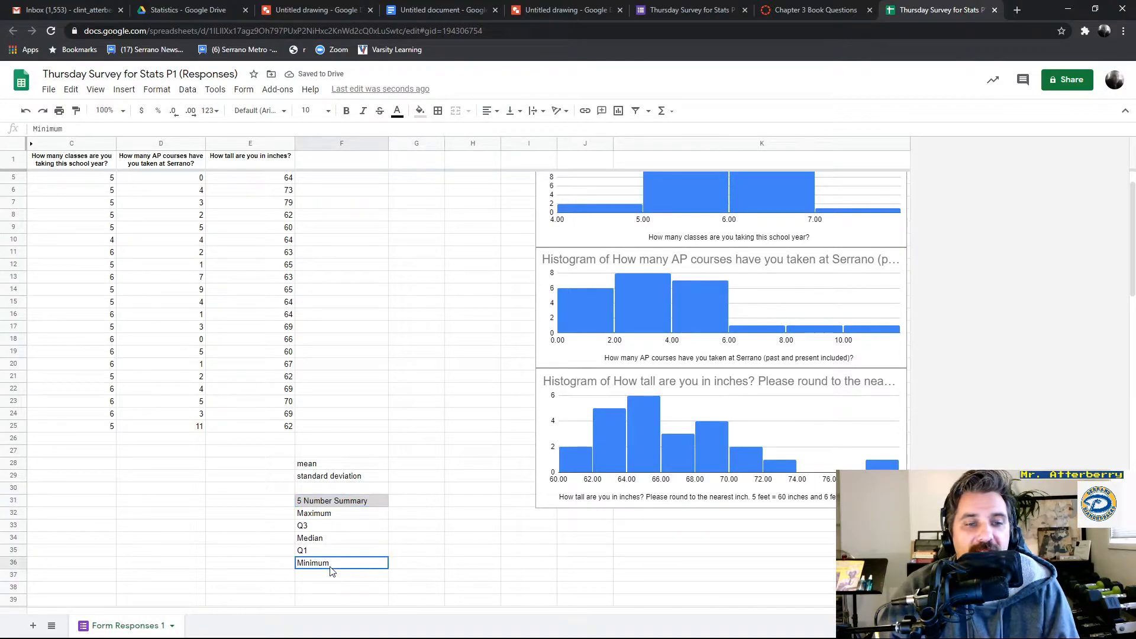
left_click(329, 515)
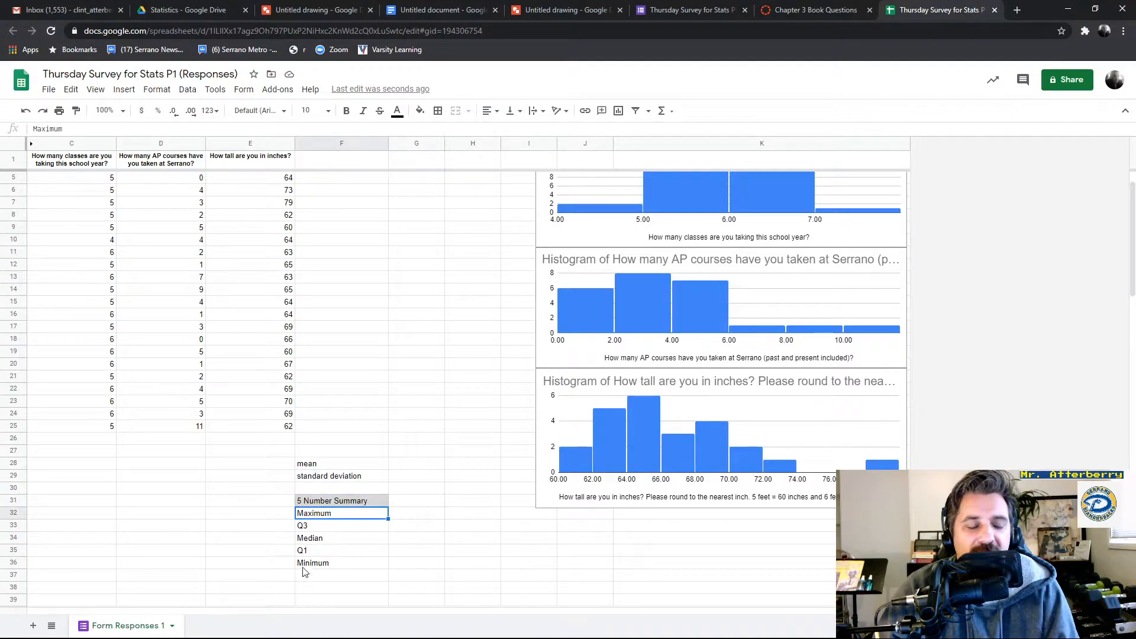
left_click(309, 565)
left_click(311, 515)
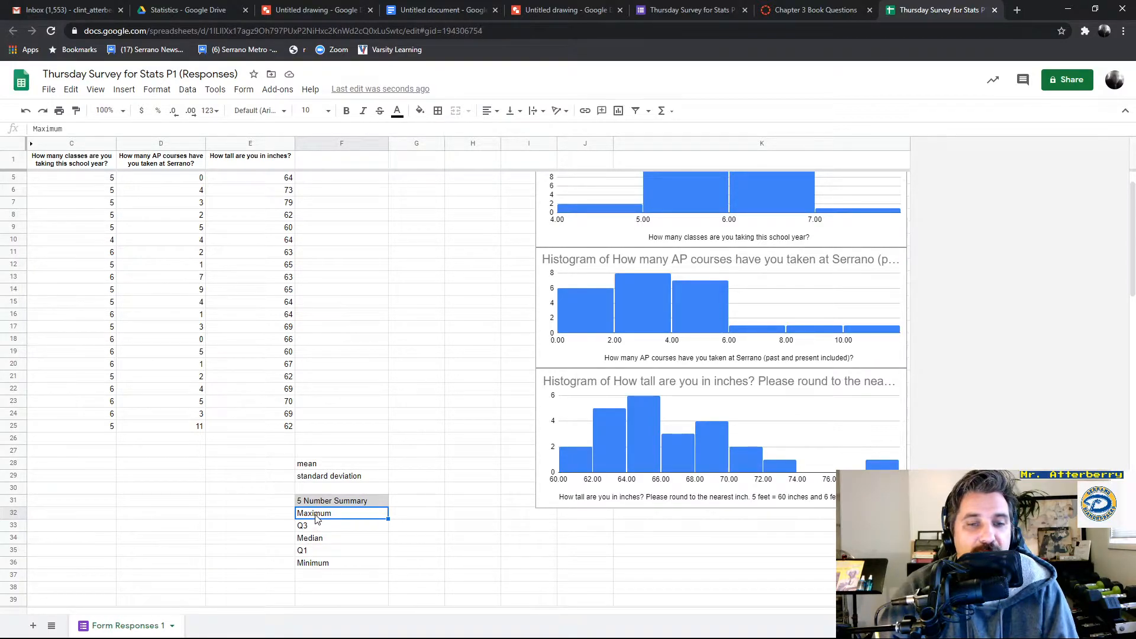
Enter the fractions 0/4, 1/4, 2/4, 3/4 and 4/4 from G36 up to G32 beside the five summary labels
left_click(412, 562)
type("0/4")
key("Up")
type("1")
key("Up")
type("2/7")
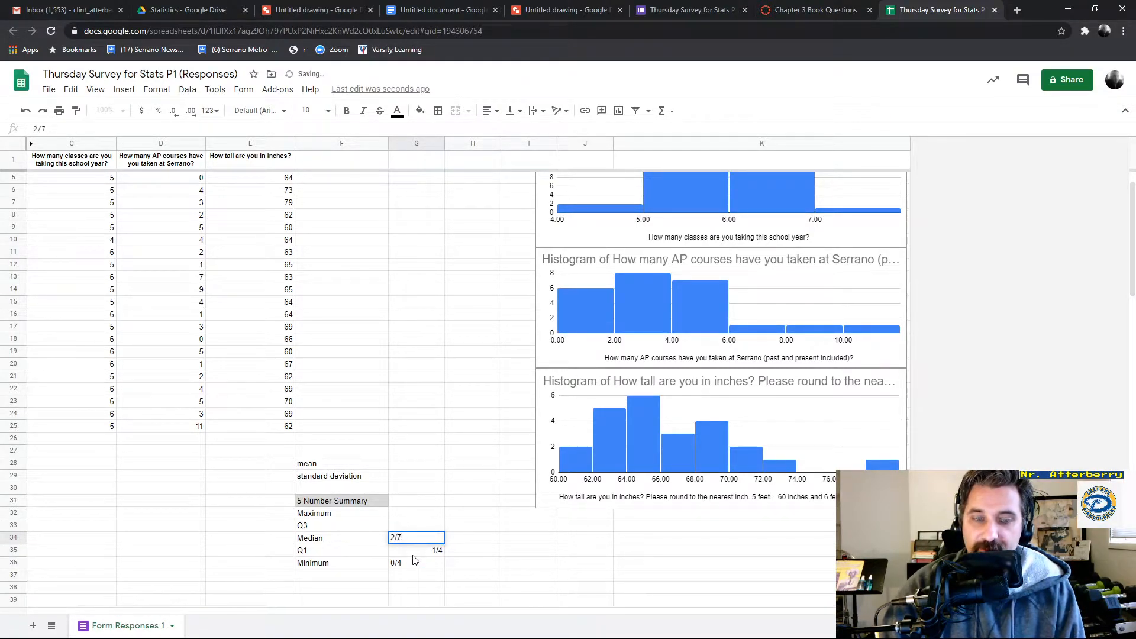
type("4")
key("Up")
type("3")
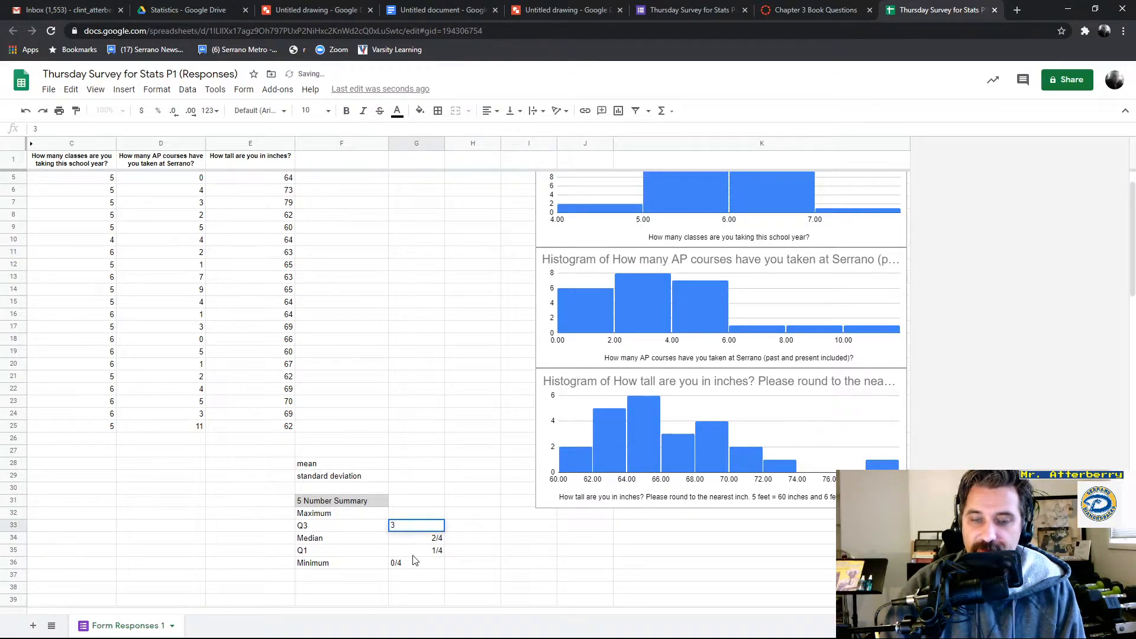
key("Up")
type("/")
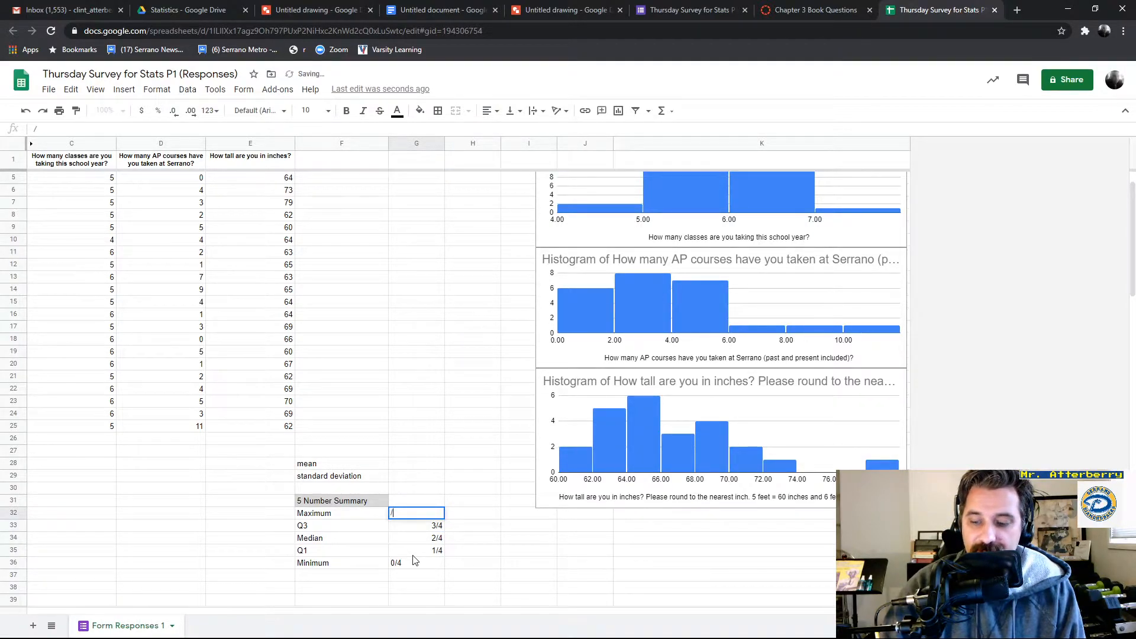
type("4/4")
key("Return")
key("Up")
Clear the fraction entries from cells G32 to G36
left_click(414, 559)
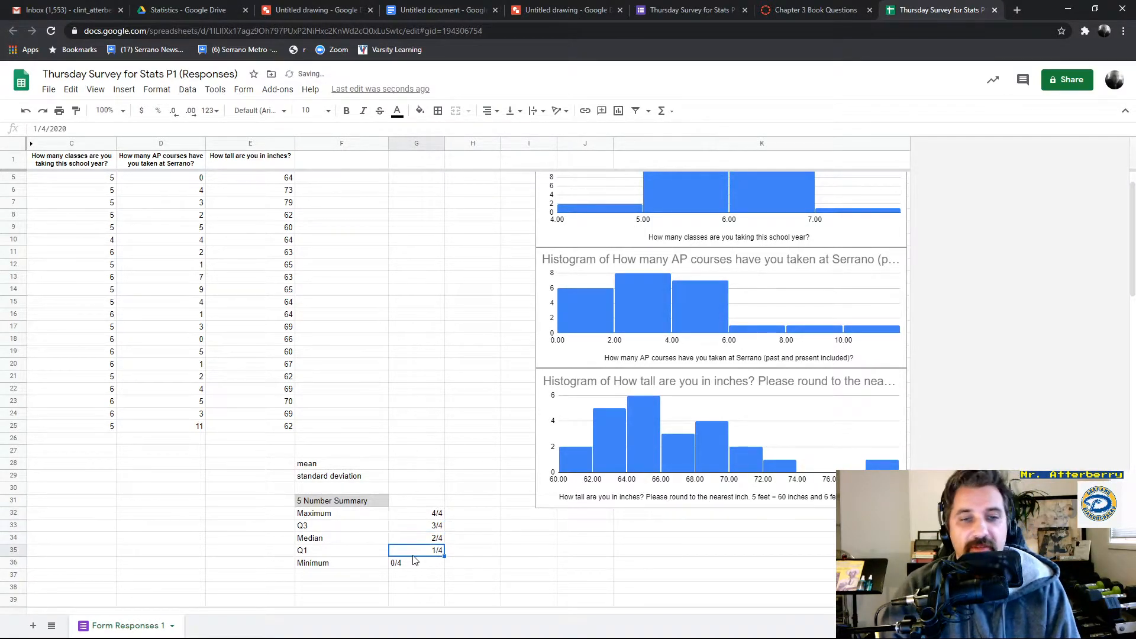
key("shift+Up")
key("shift+Up")
key("shift+Up")
key("shift+Up")
key("Delete")
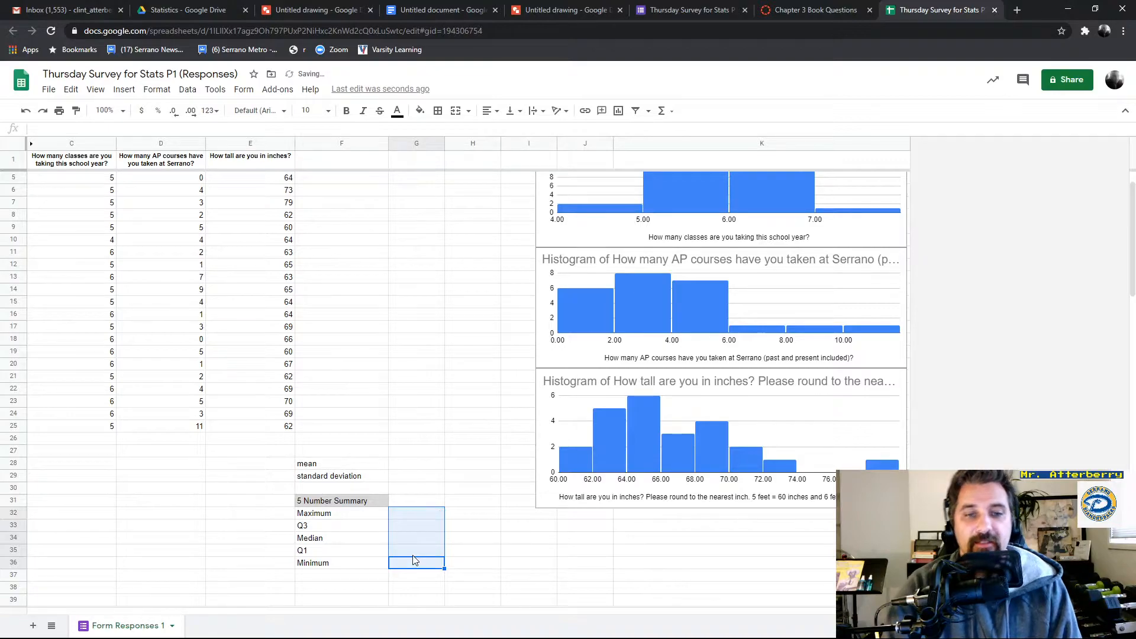
Add the label "IQR (Q3 - Q1)" in cell F37 below "Minimum"
key("Down")
key("Left")
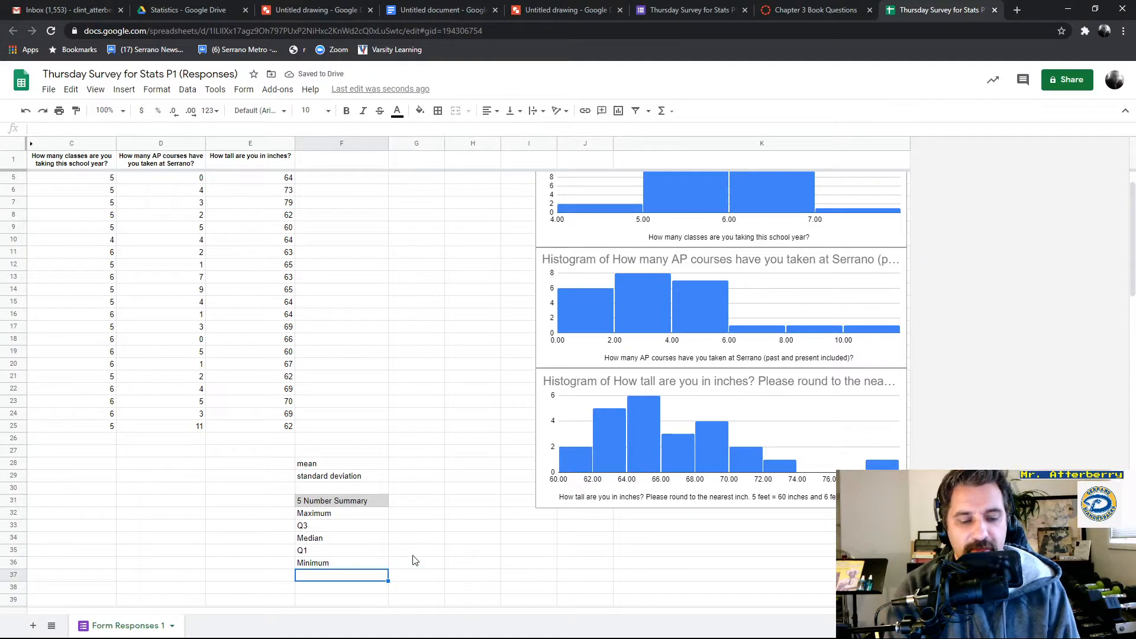
type("IQR (Q3-")
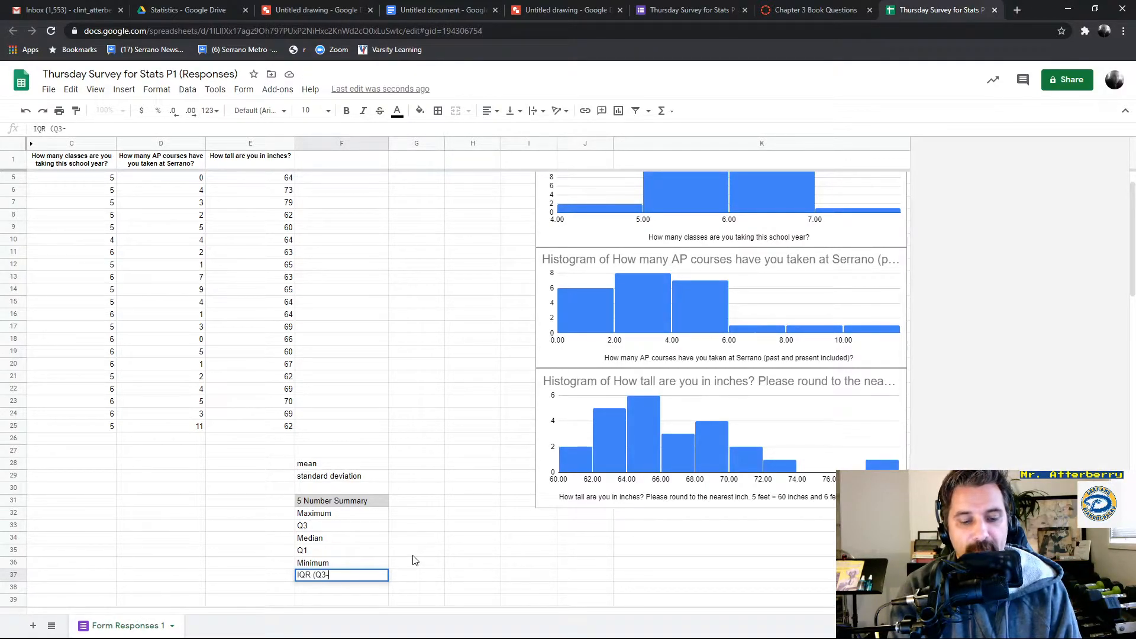
key("BackSpace")
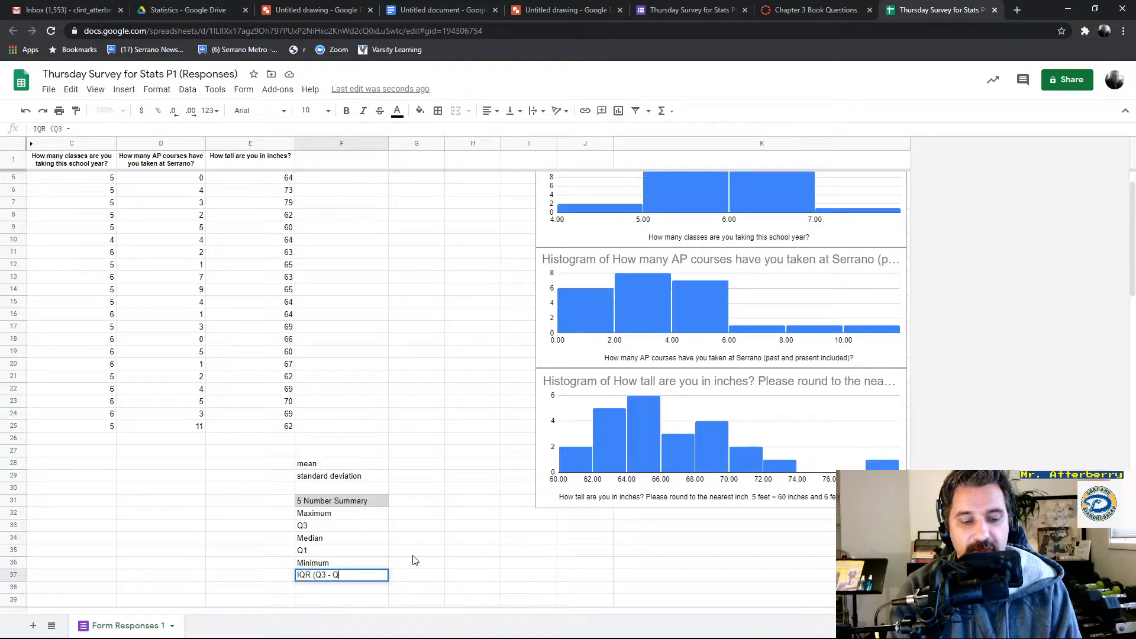
key("Return")
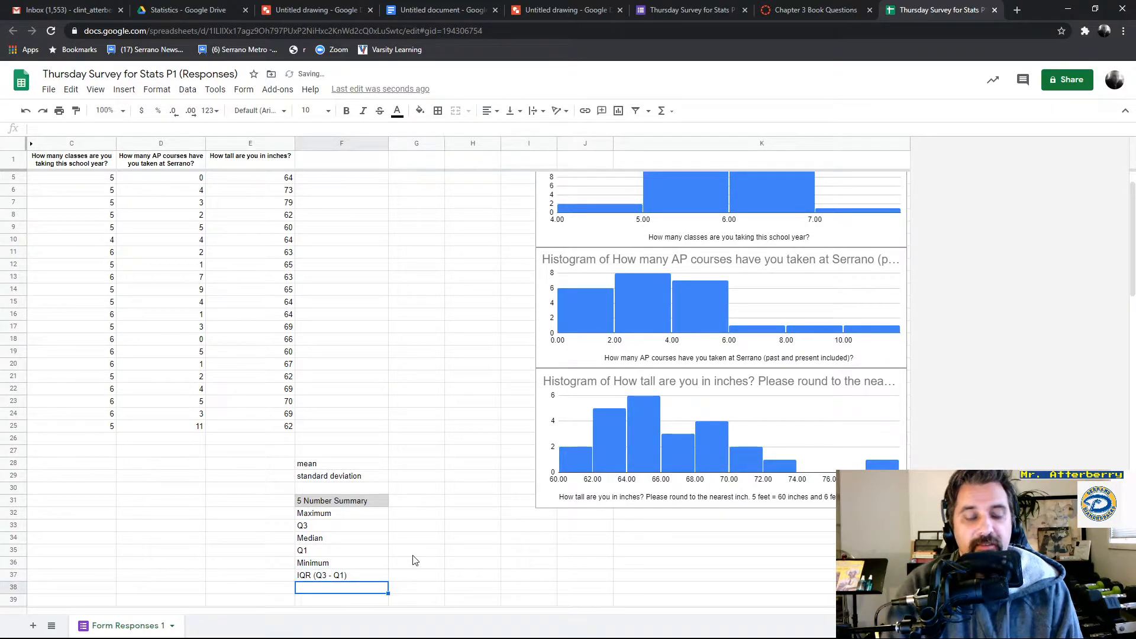
key("Up")
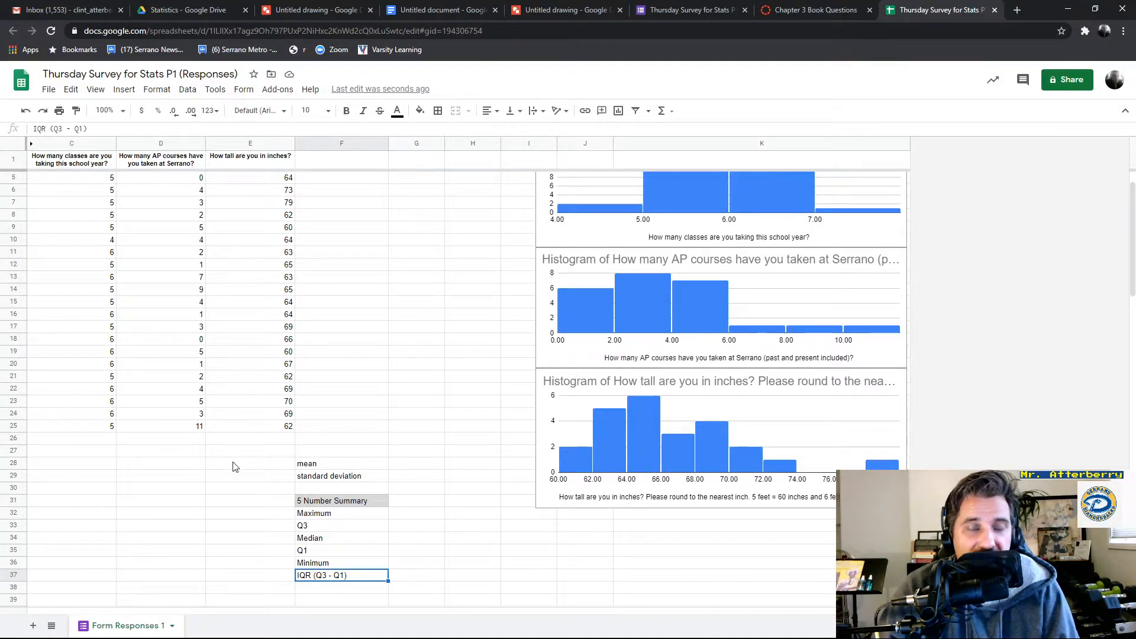
scroll(265, 453, "up", 1)
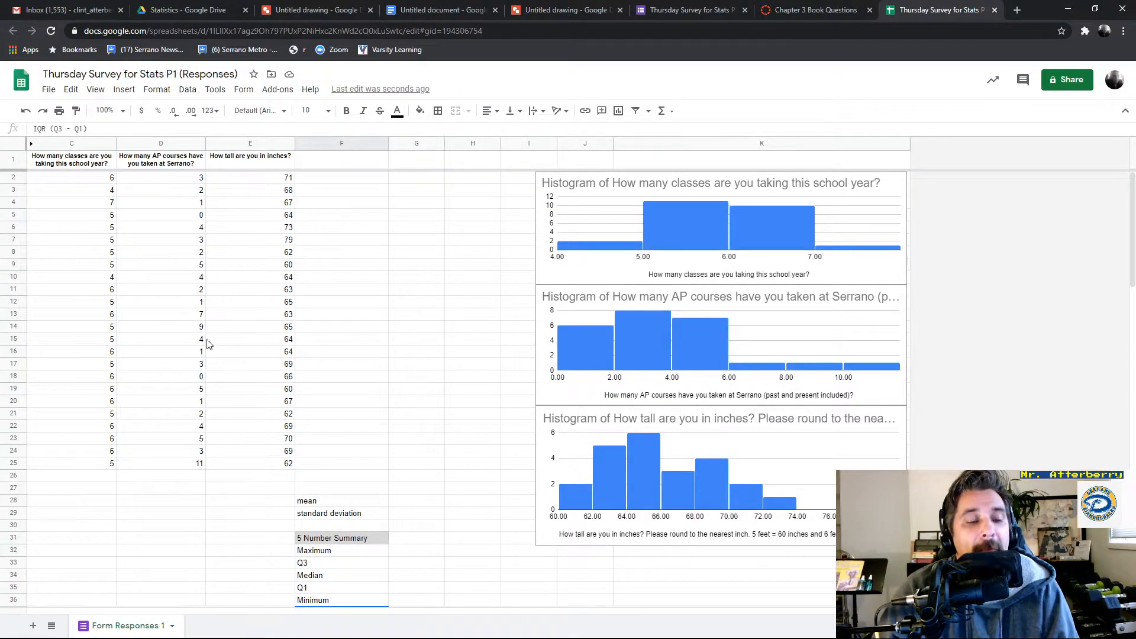
left_click(98, 503)
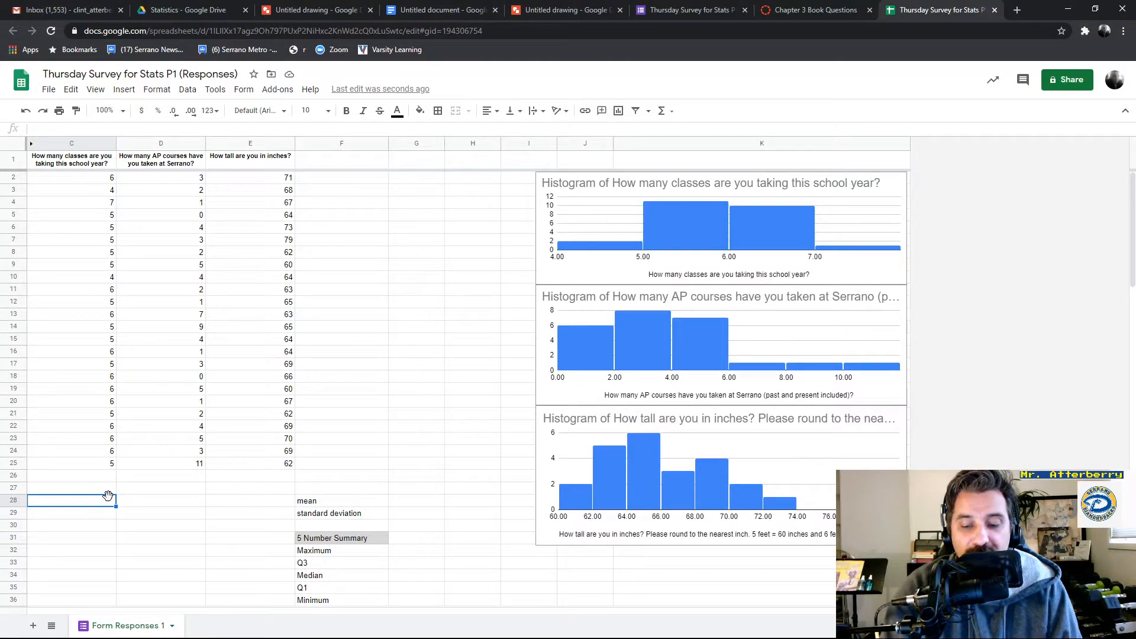
type("=")
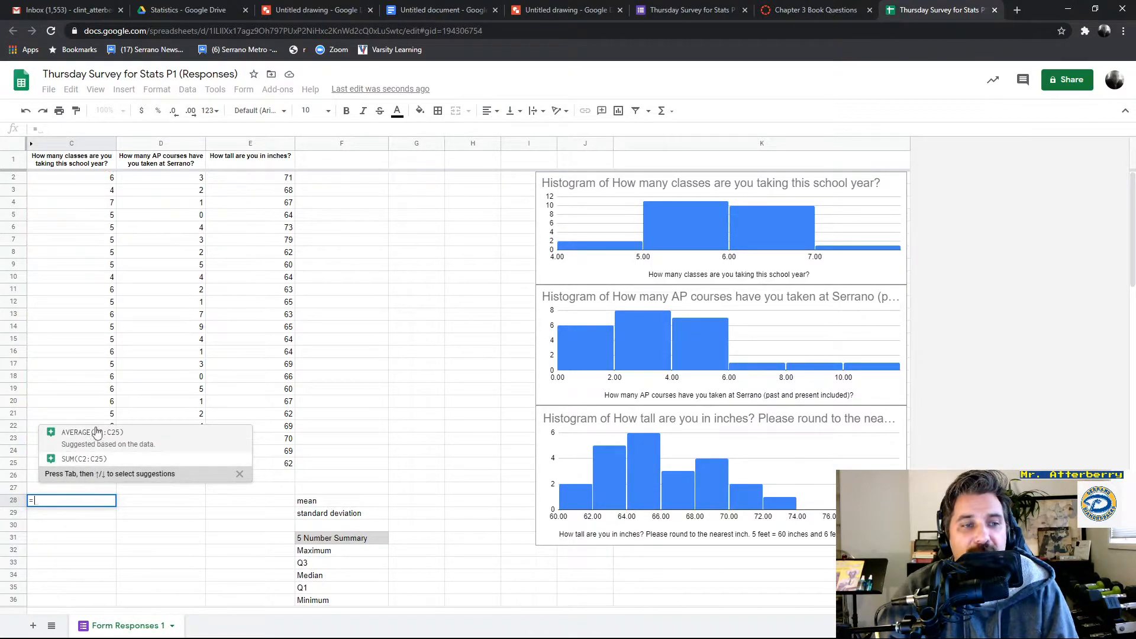
left_click(240, 473)
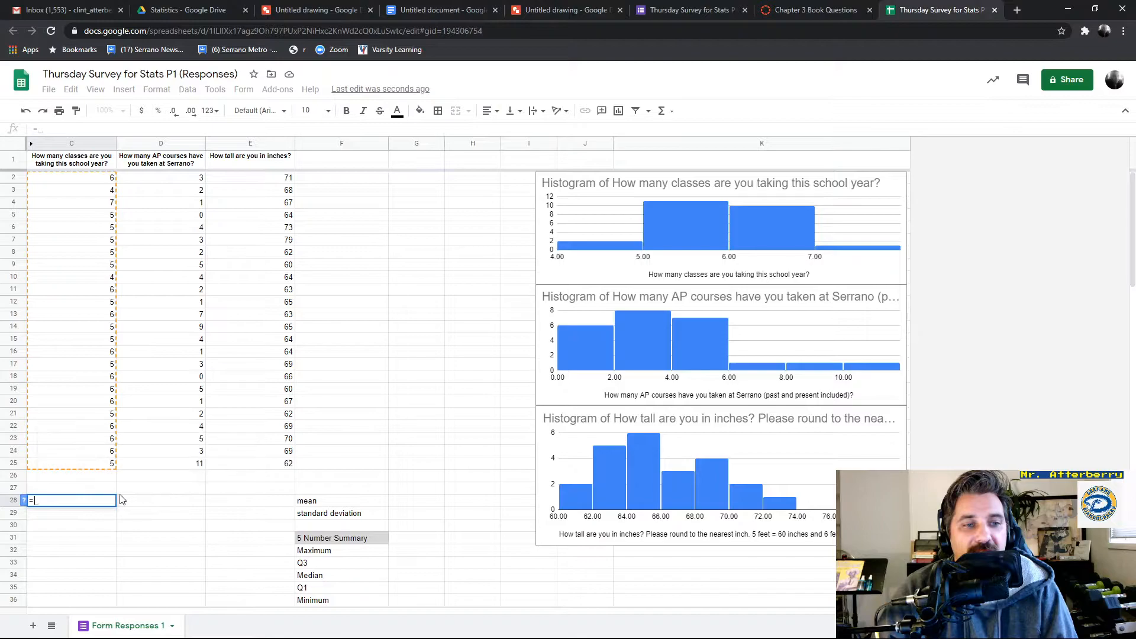
type("-")
left_click(149, 491)
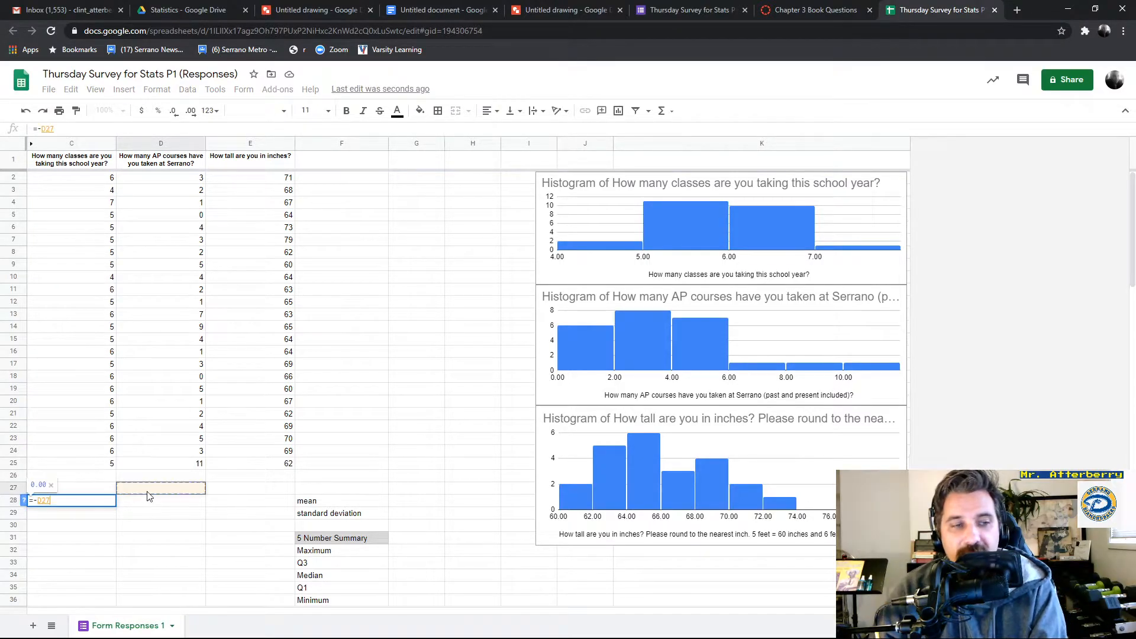
key("BackSpace")
key("BackSpace")
key("BackSpace")
key("BackSpace")
key("BackSpace")
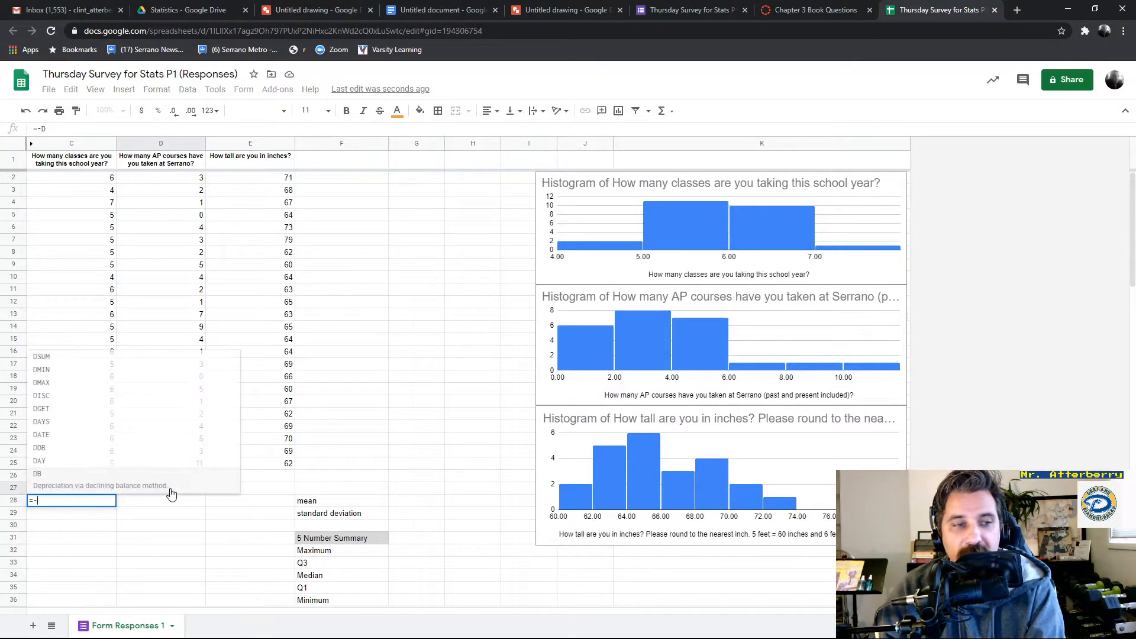
left_click(168, 494)
left_click(97, 501)
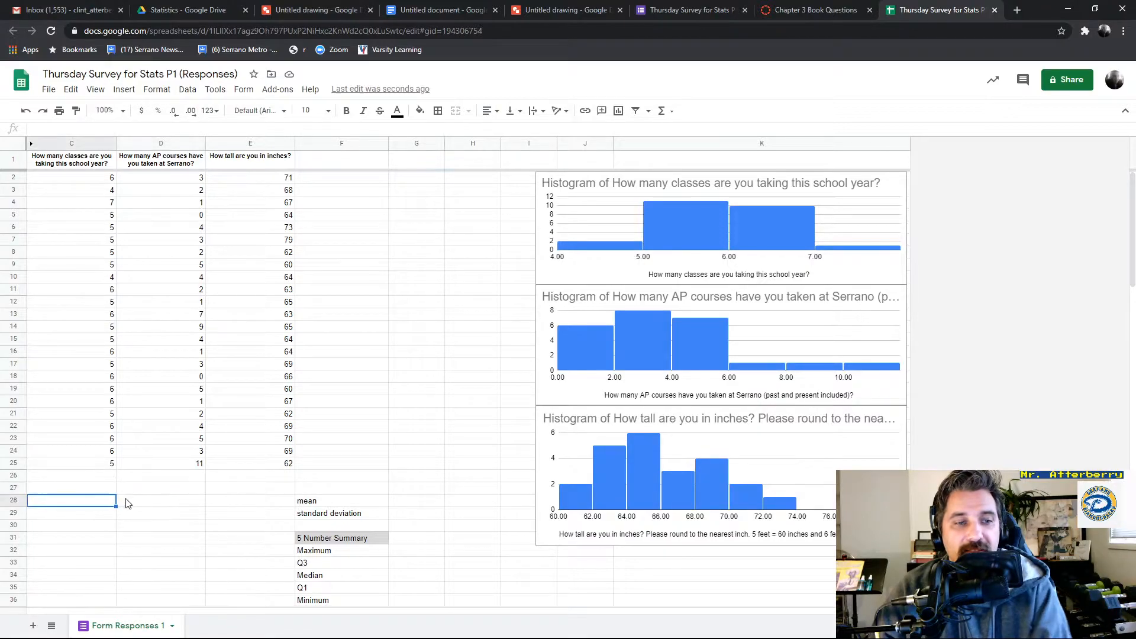
left_click(123, 89)
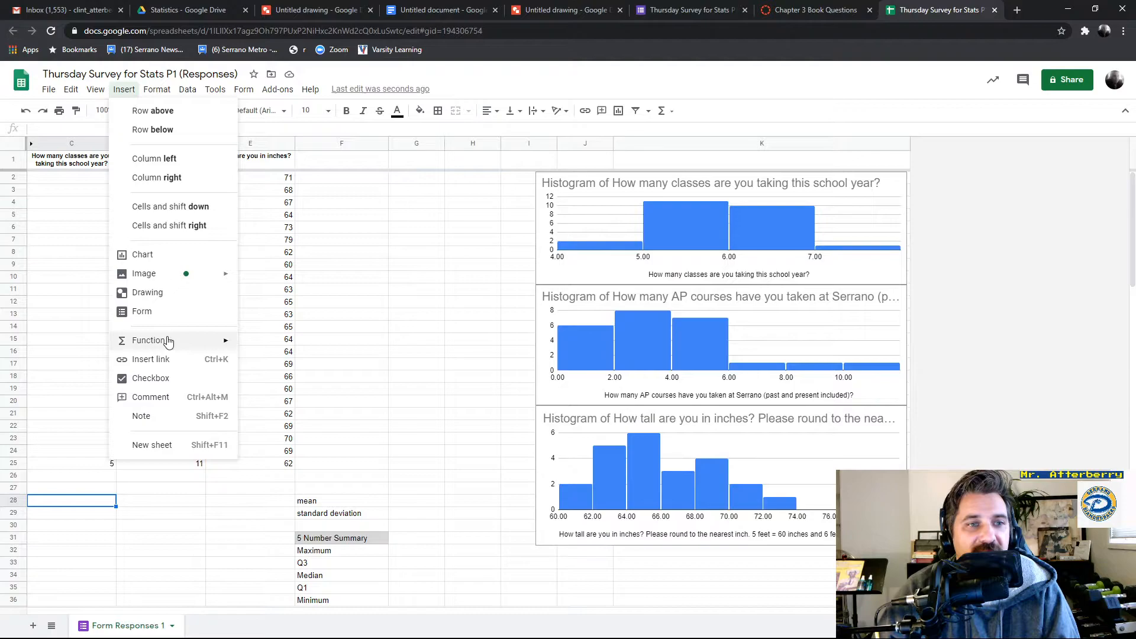
mouse_move(188, 348)
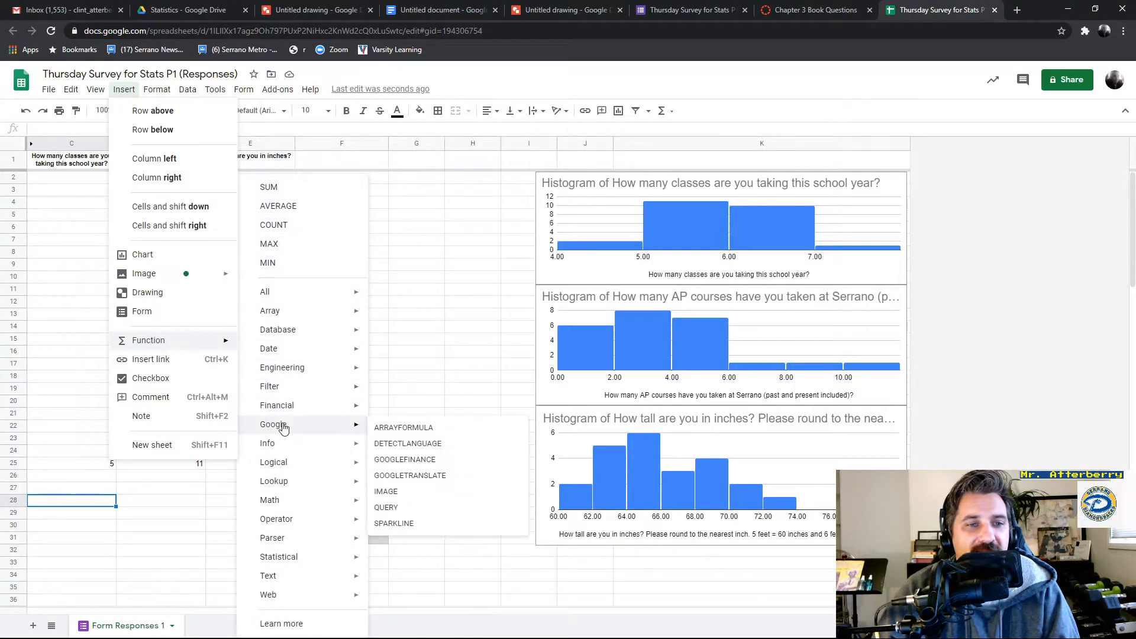
mouse_move(294, 501)
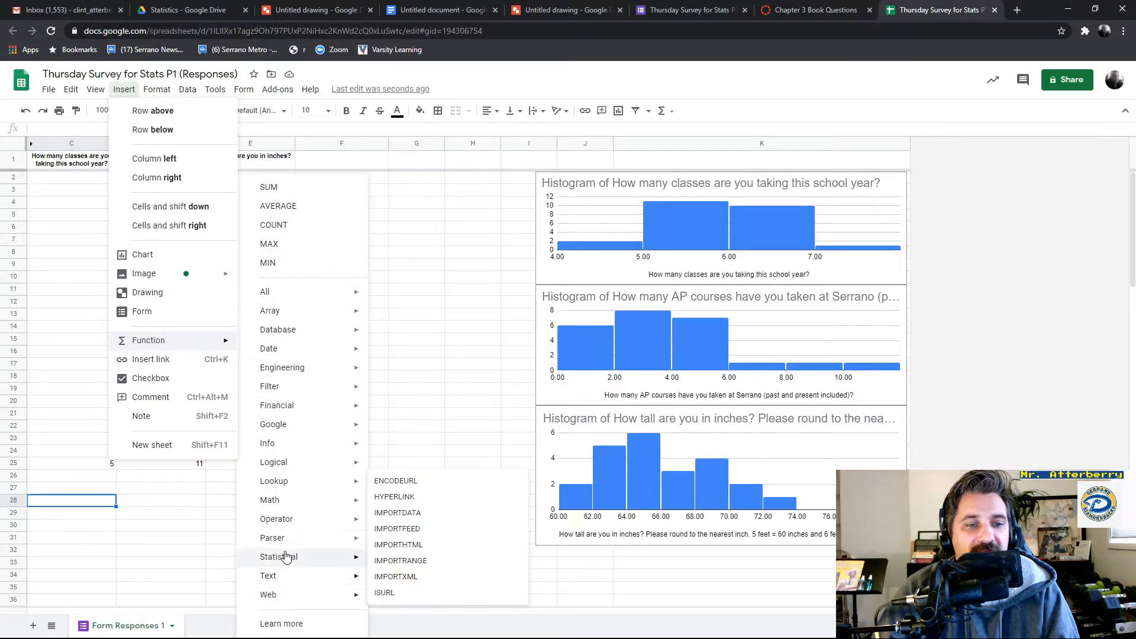
left_click(429, 205)
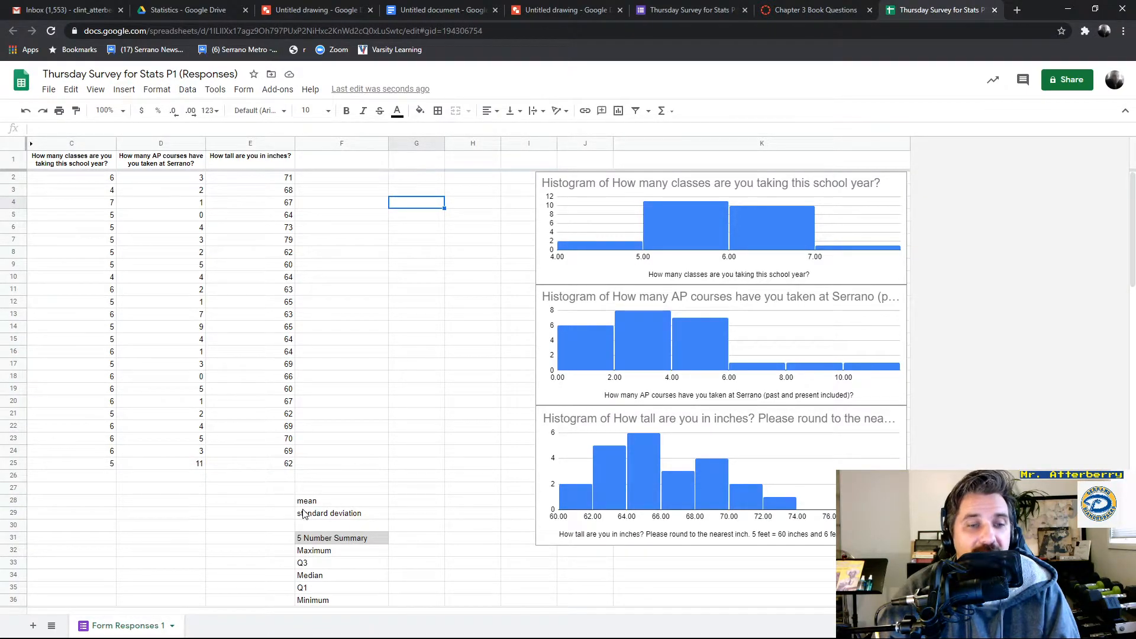
Calculate the mean number of classes in C28 with the AVERAGE function over C2:C25, and check the formula's range
left_click(103, 503)
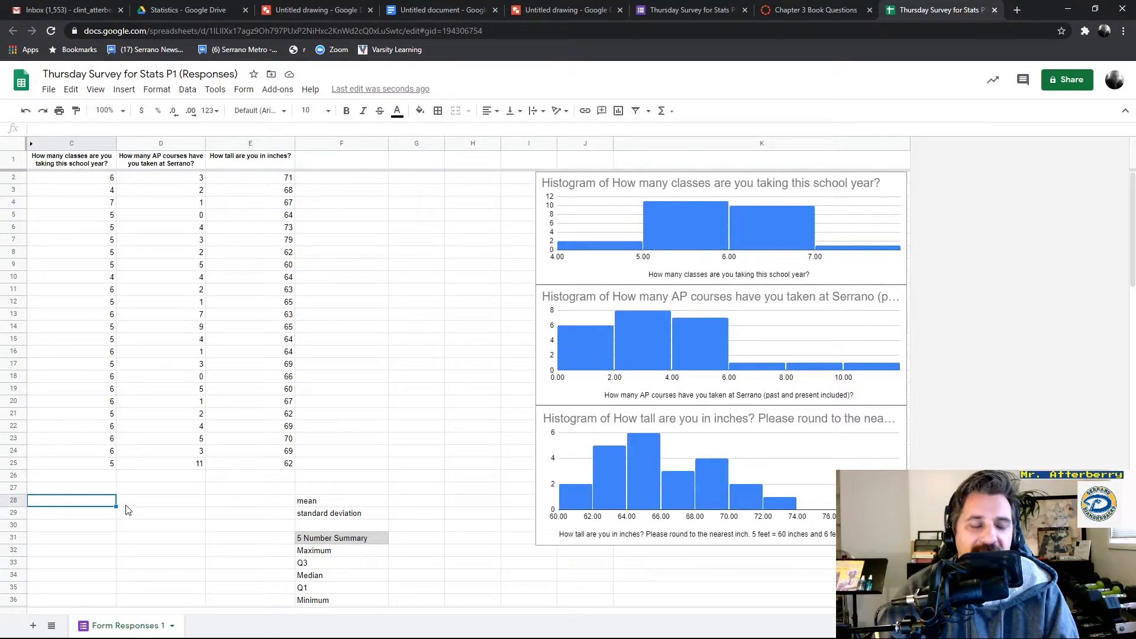
type("=")
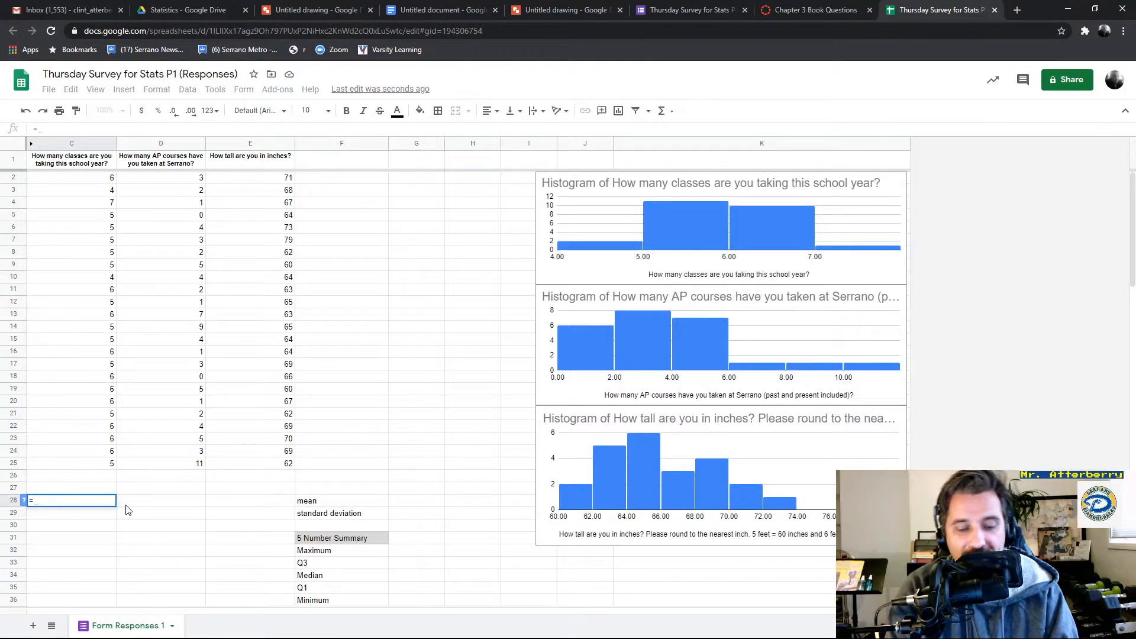
type("aver")
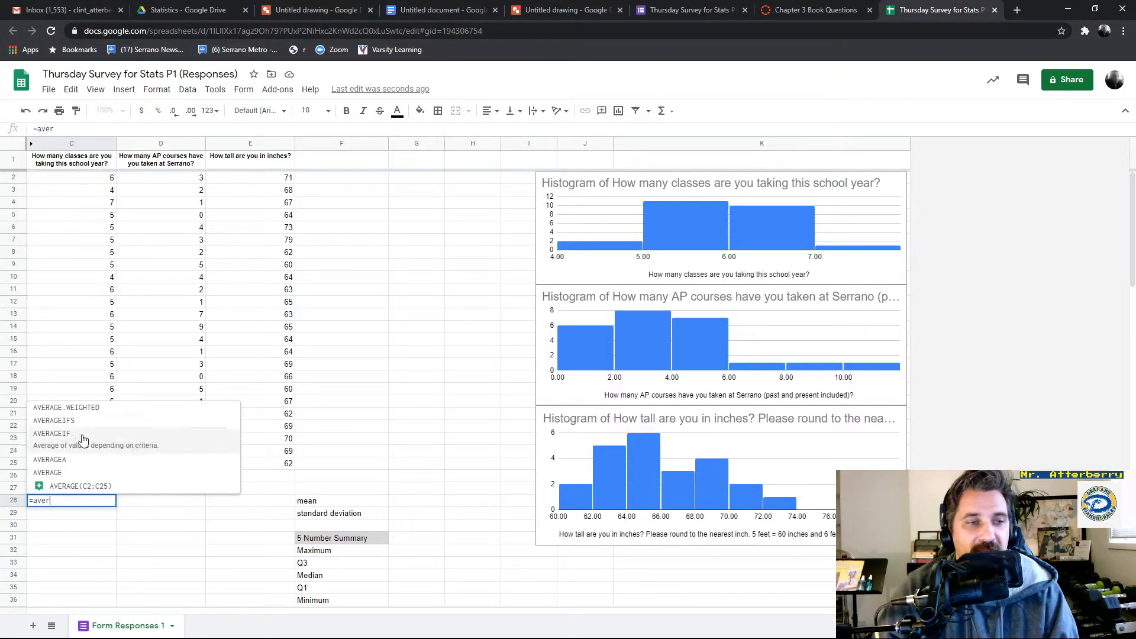
left_click(62, 468)
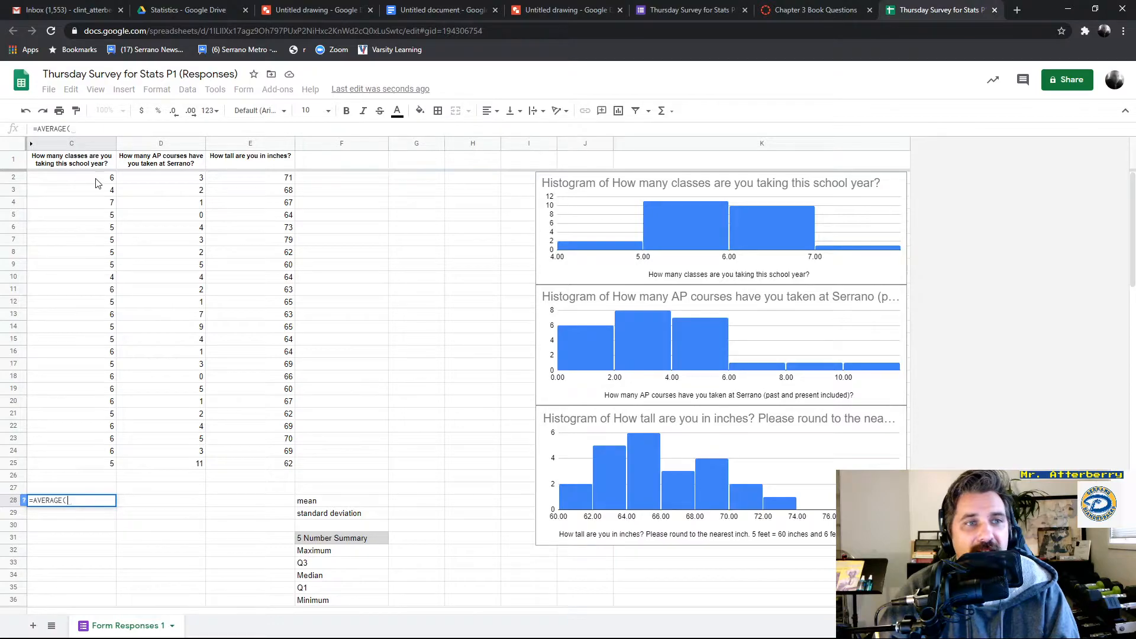
left_click_drag(92, 255, 108, 467)
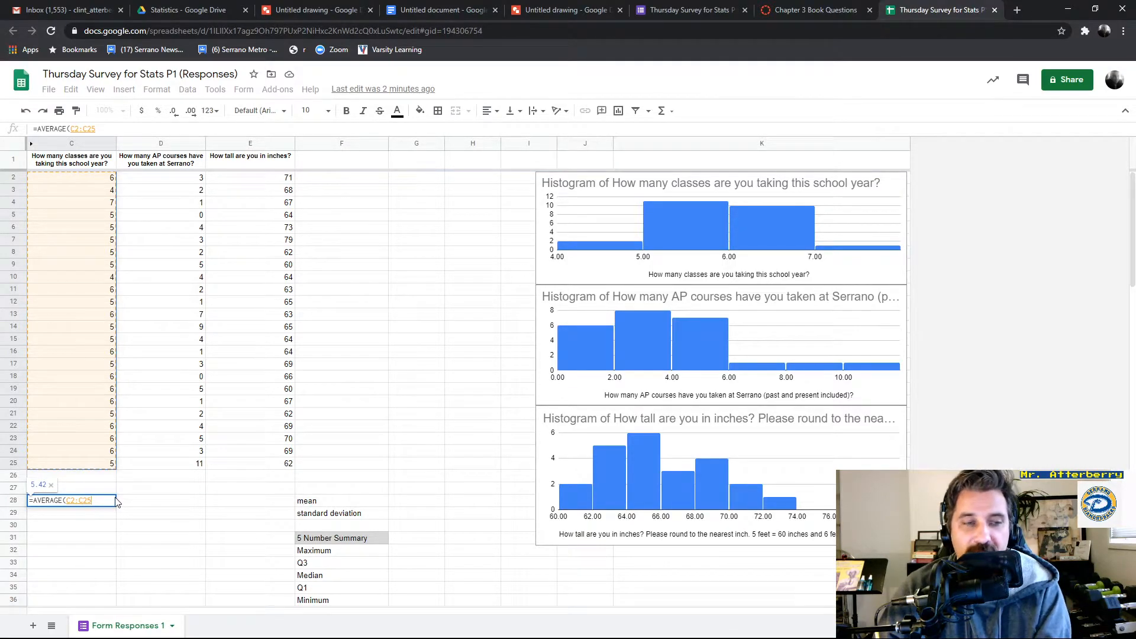
key("Return")
left_click(99, 503)
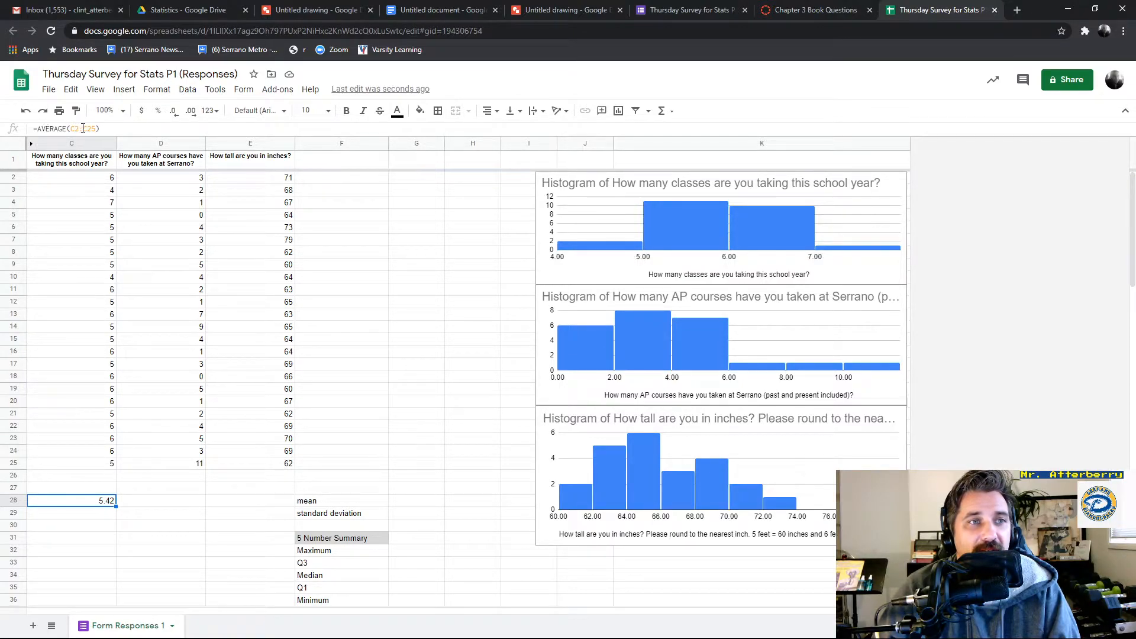
left_click(85, 129)
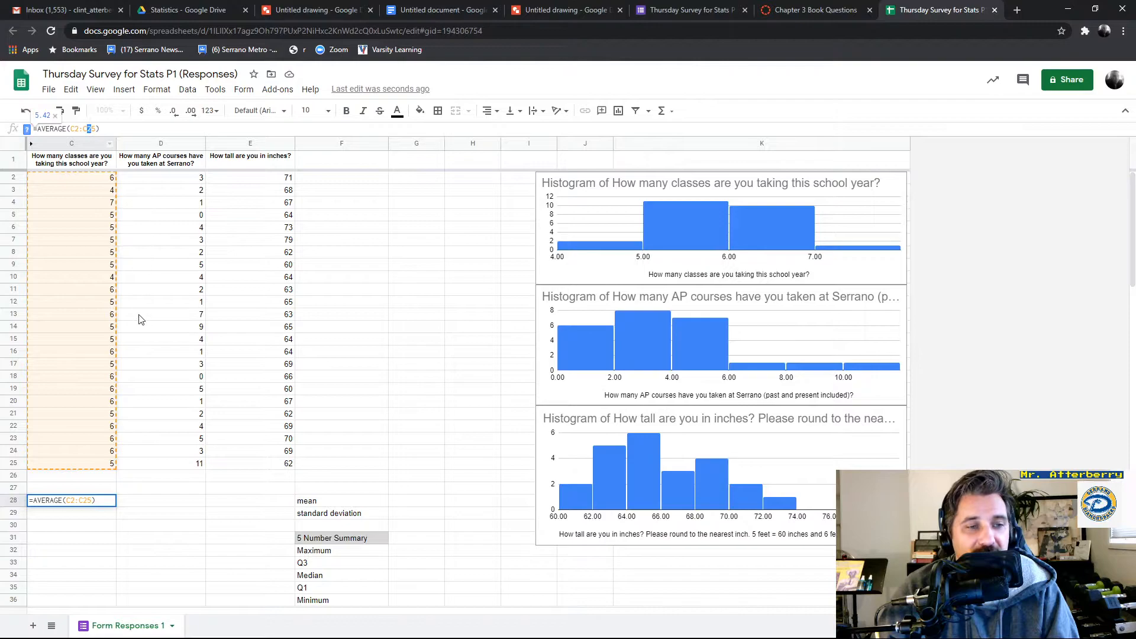
left_click(104, 531)
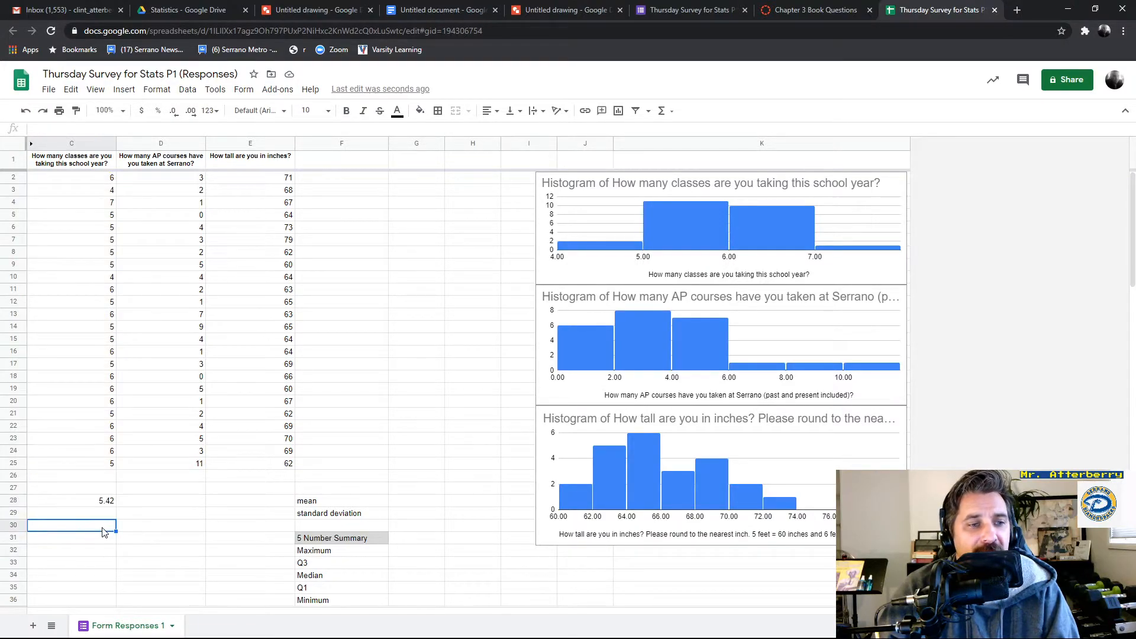
Copy the mean formula from C28 to D28 for the AP courses column, and check the range it covers
left_click(107, 504)
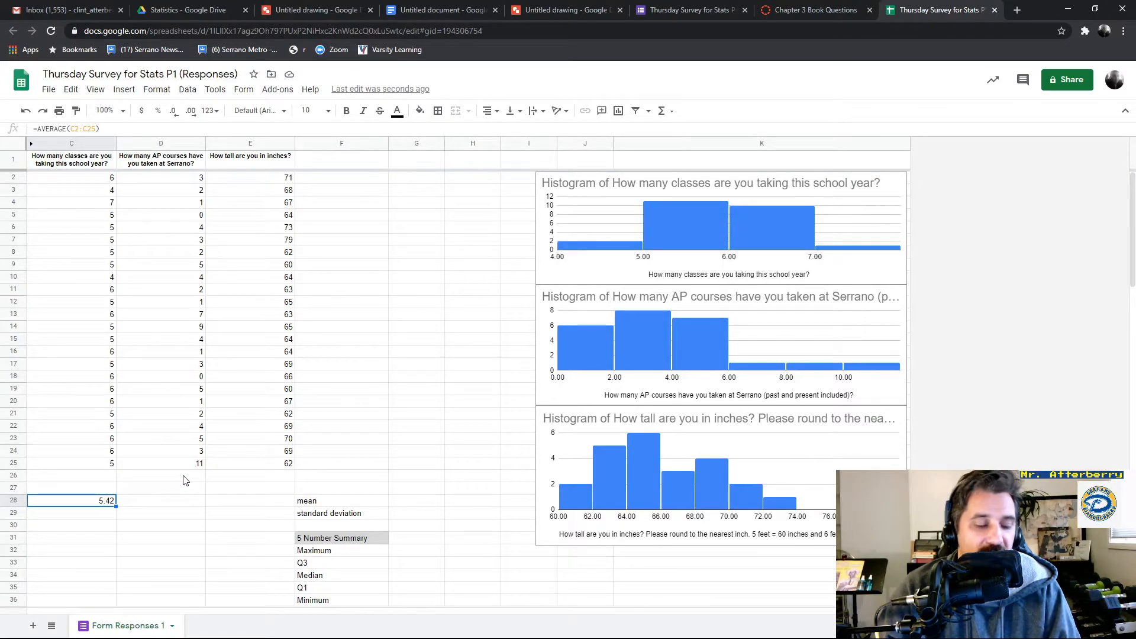
key("ctrl+c")
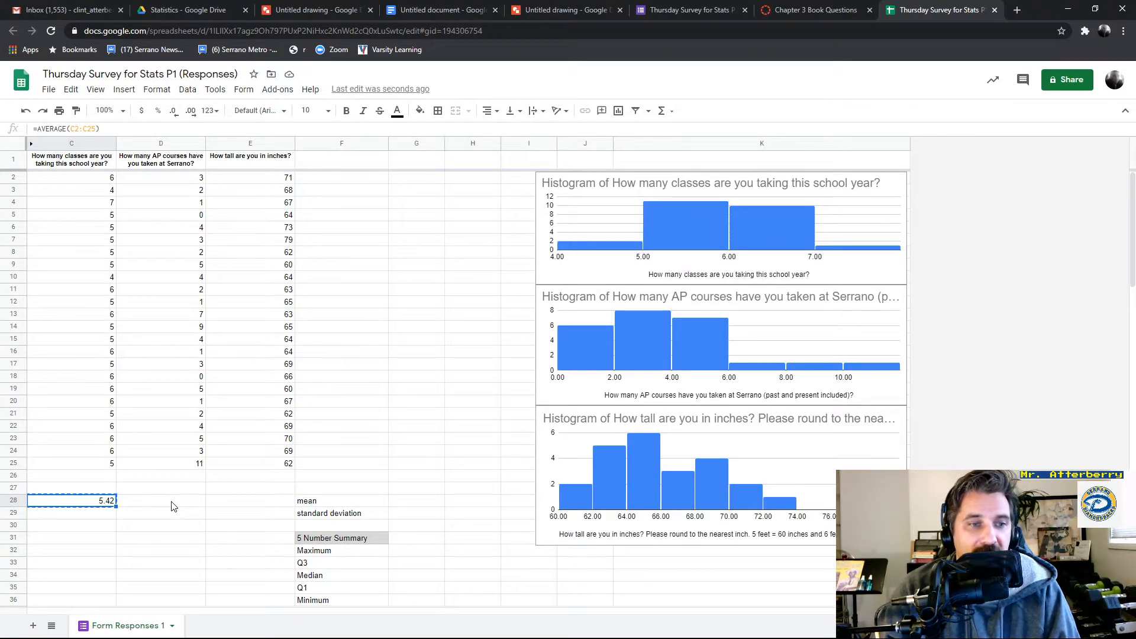
left_click(173, 506)
key("ctrl+v")
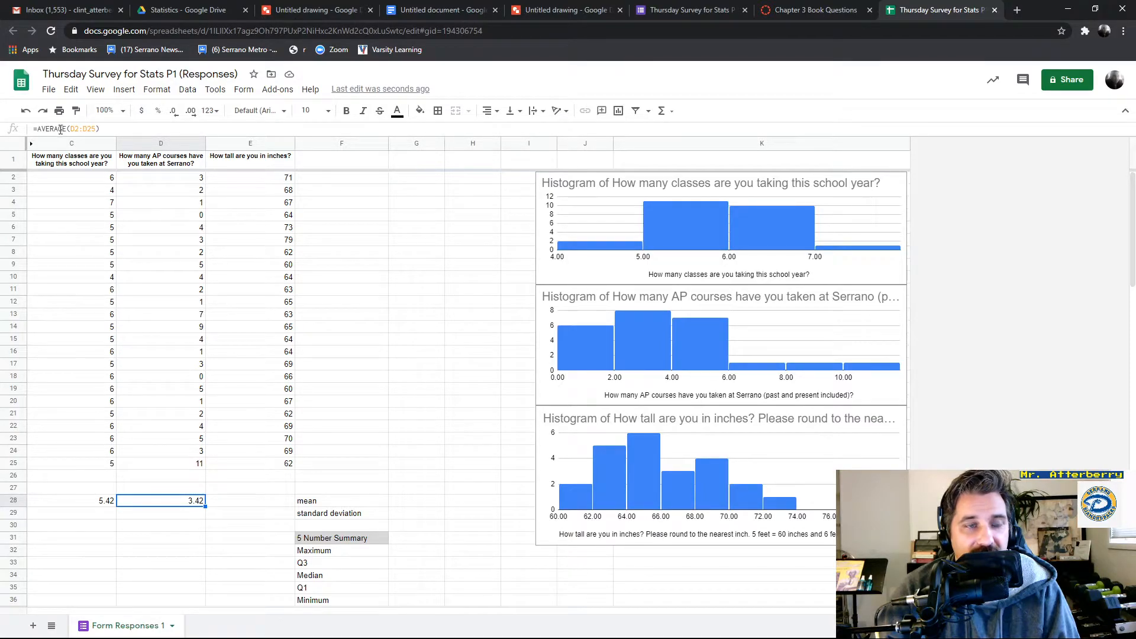
left_click(88, 129)
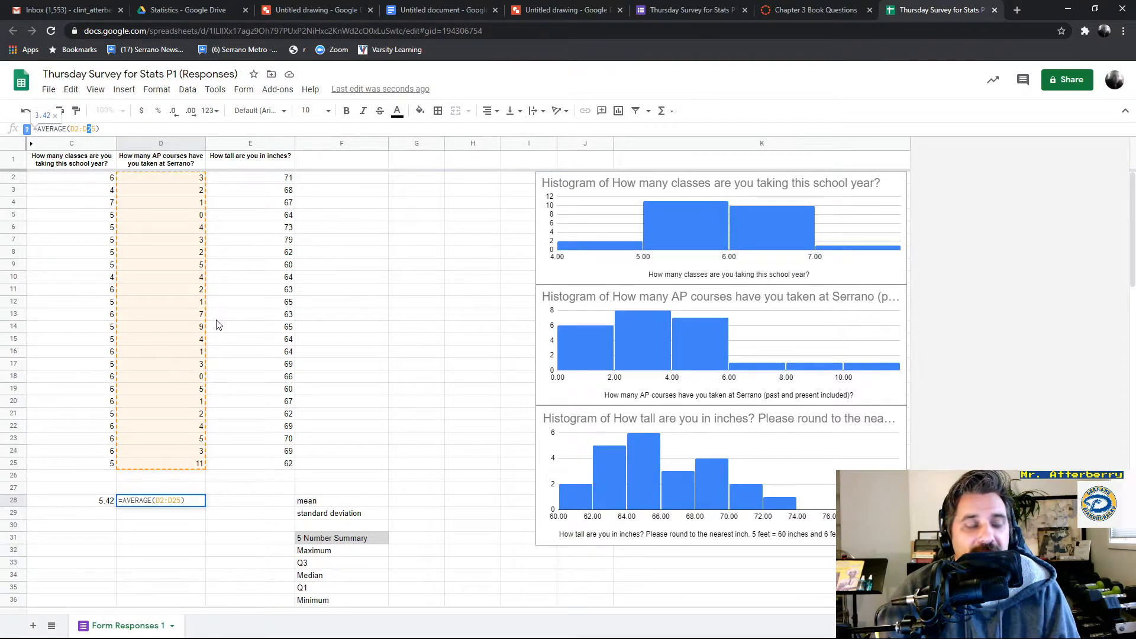
left_click(251, 528)
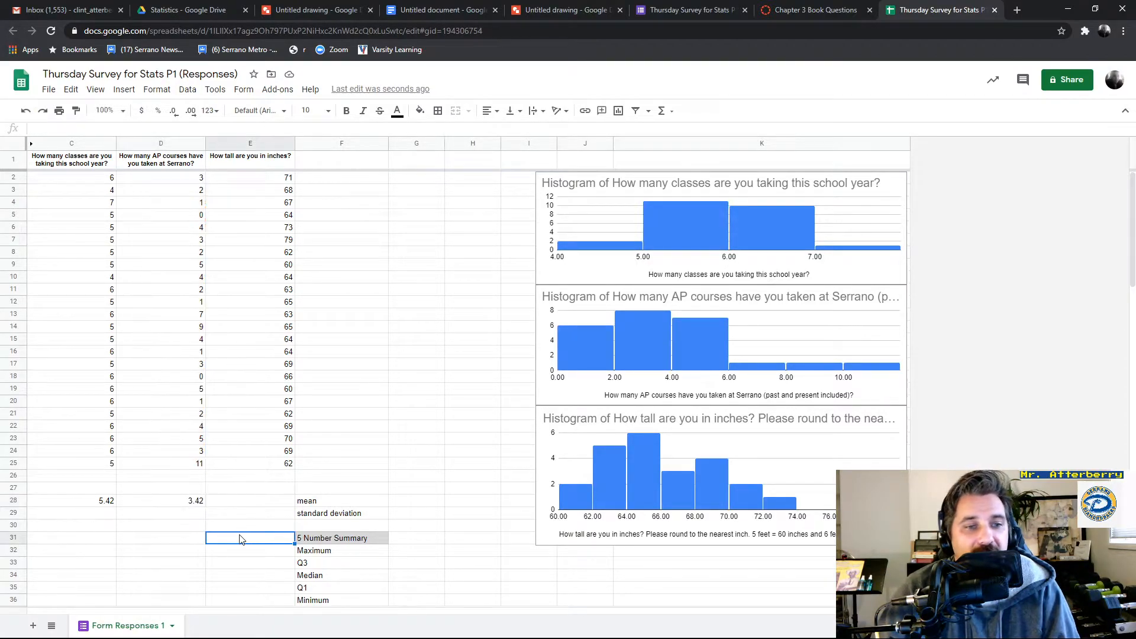
left_click(181, 526)
left_click(187, 502)
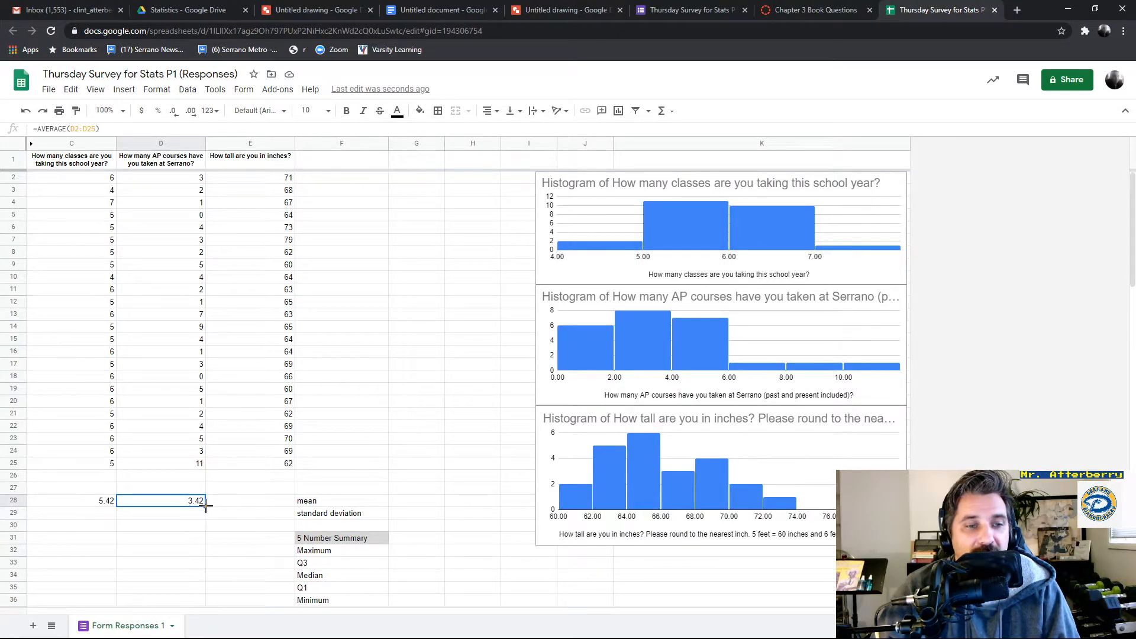
Copy the mean formula from D28 to E28 for the height column, and check that its range covers E2:E25
left_click_drag(206, 505, 250, 510)
left_click(253, 507)
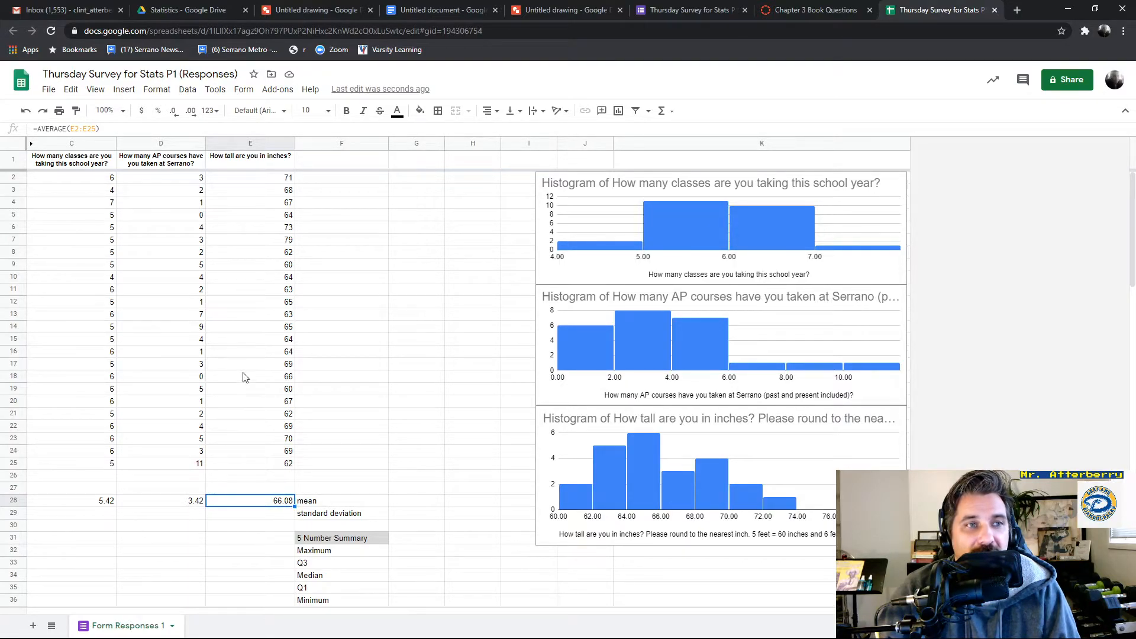
left_click(266, 180)
left_click(263, 466)
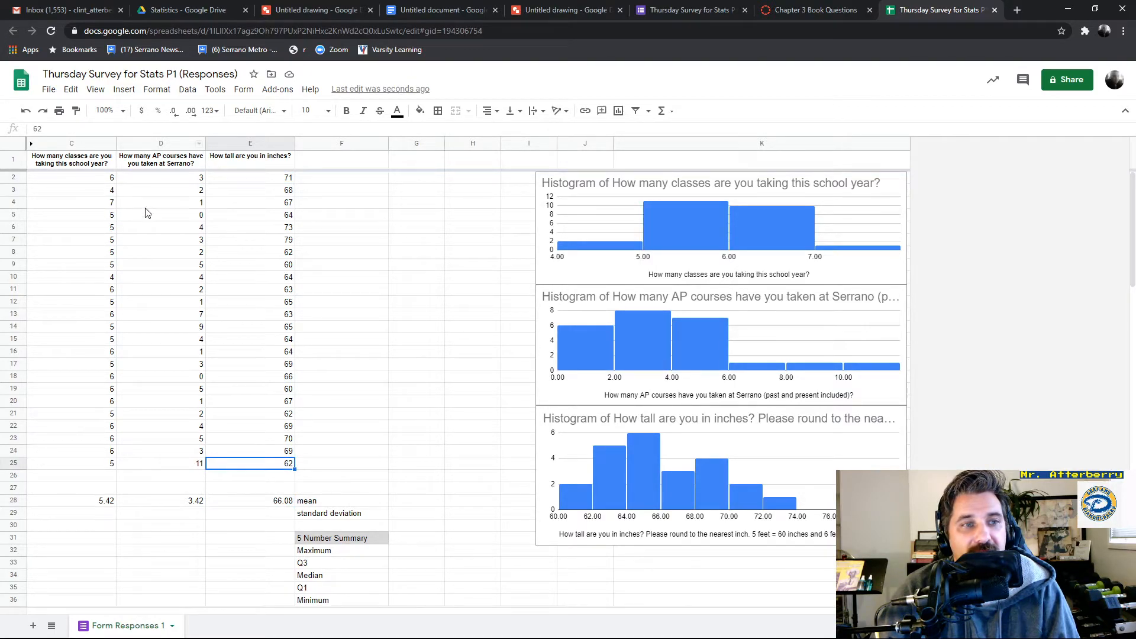
left_click(267, 503)
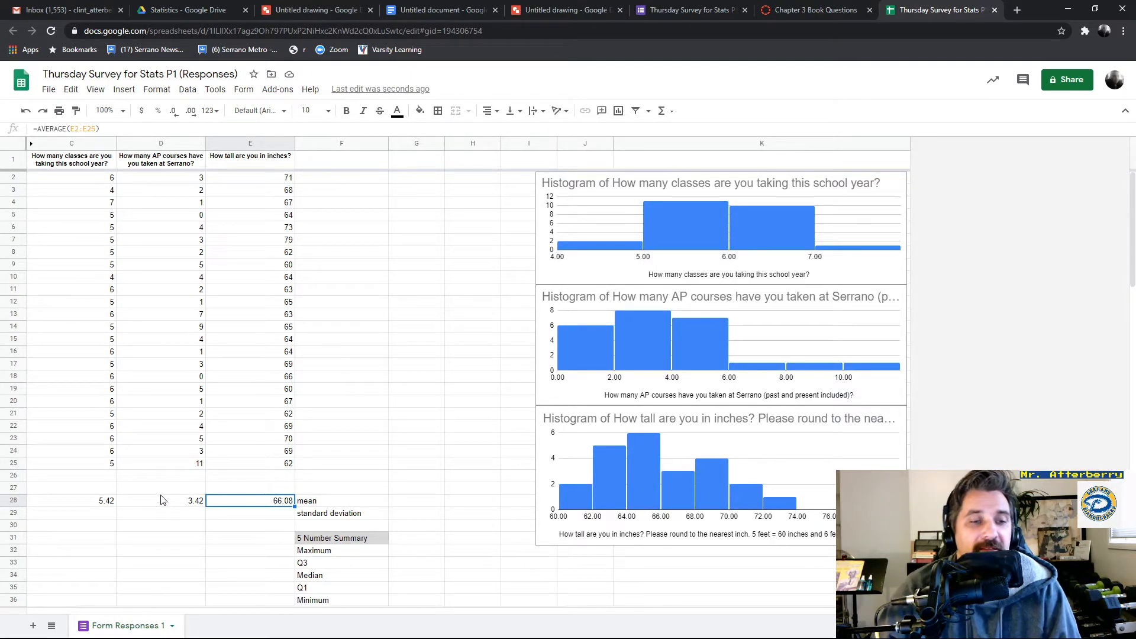
Calculate the standard deviation of the number of classes in C29 with the STDEV function over C2:C25
left_click(314, 520)
left_click(99, 519)
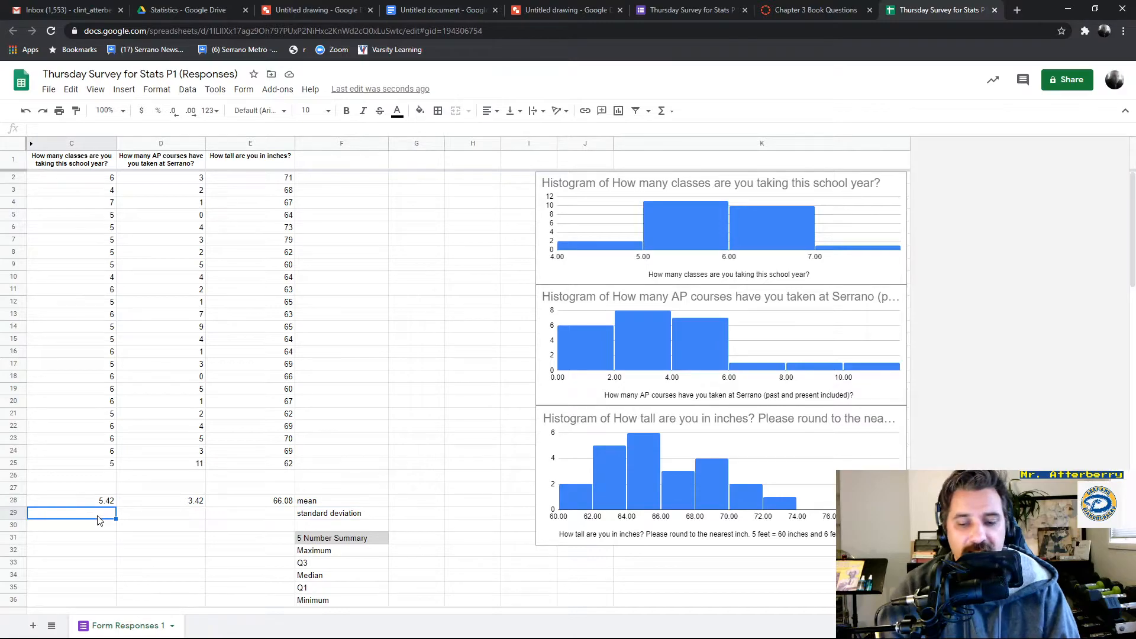
type("=st")
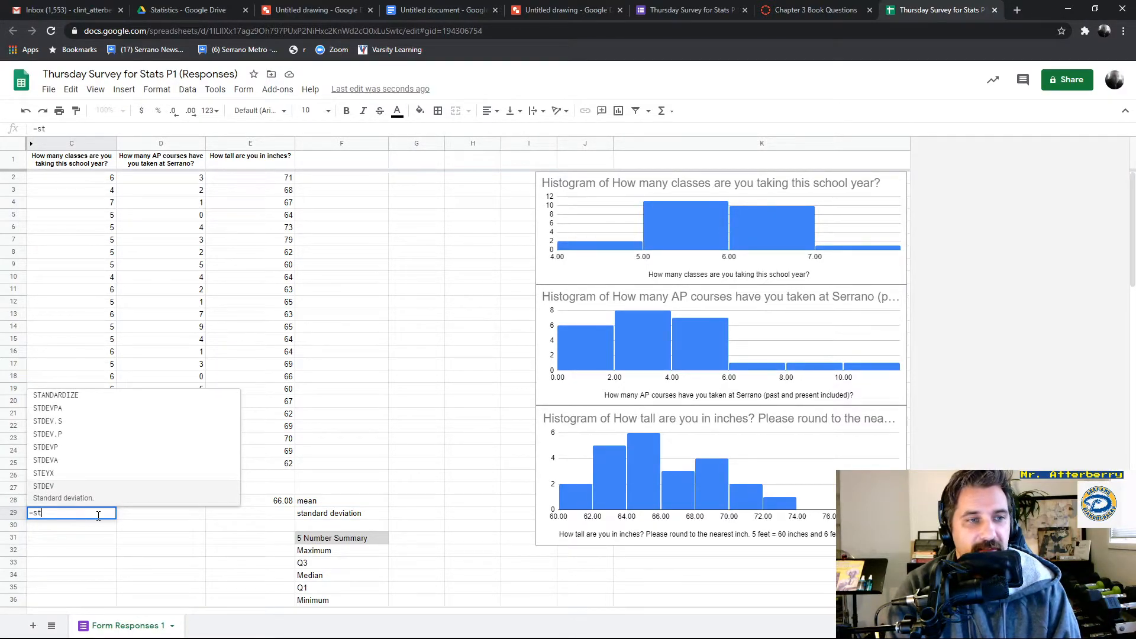
type("dev")
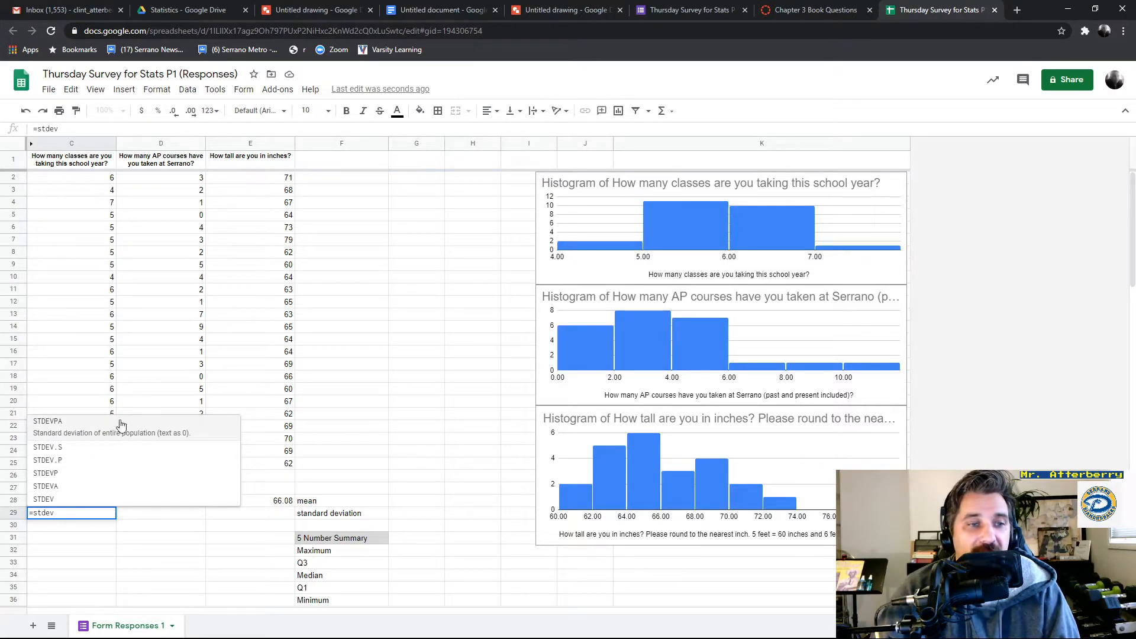
left_click(56, 503)
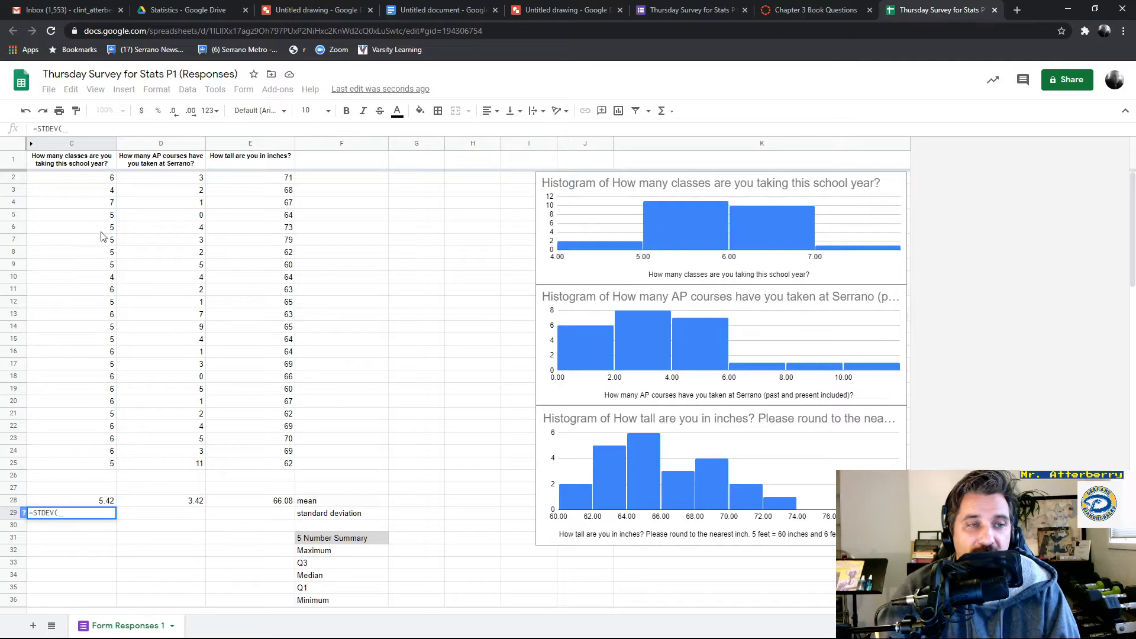
left_click_drag(110, 179, 92, 462)
key("Return")
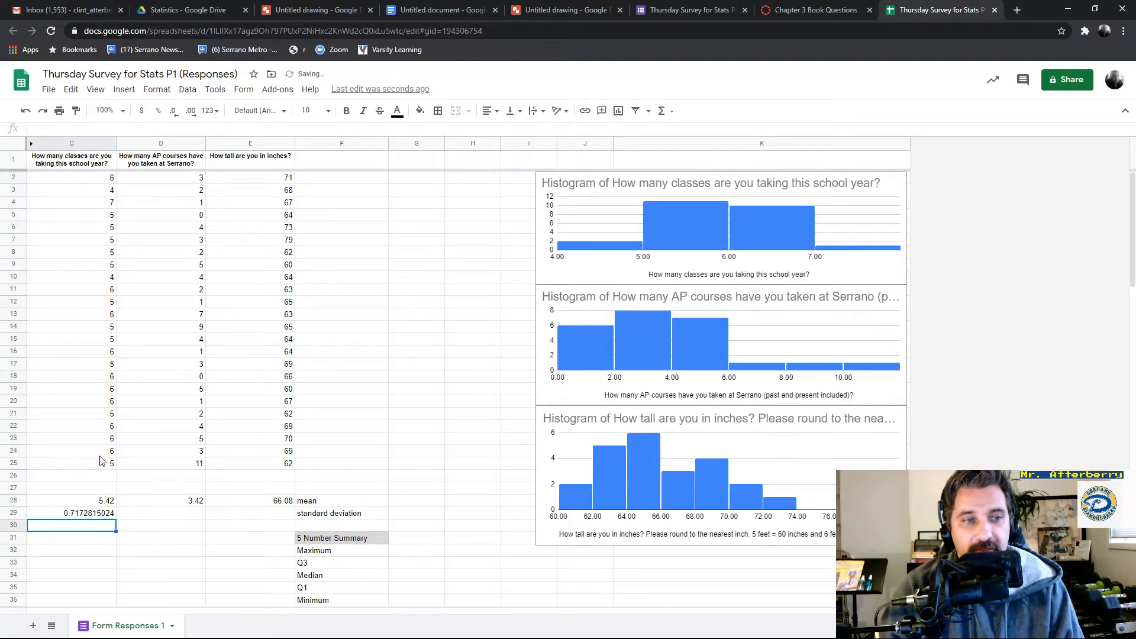
Copy the standard deviation formula from C29 across to D29 and E29, and check the copied formulas
left_click(100, 516)
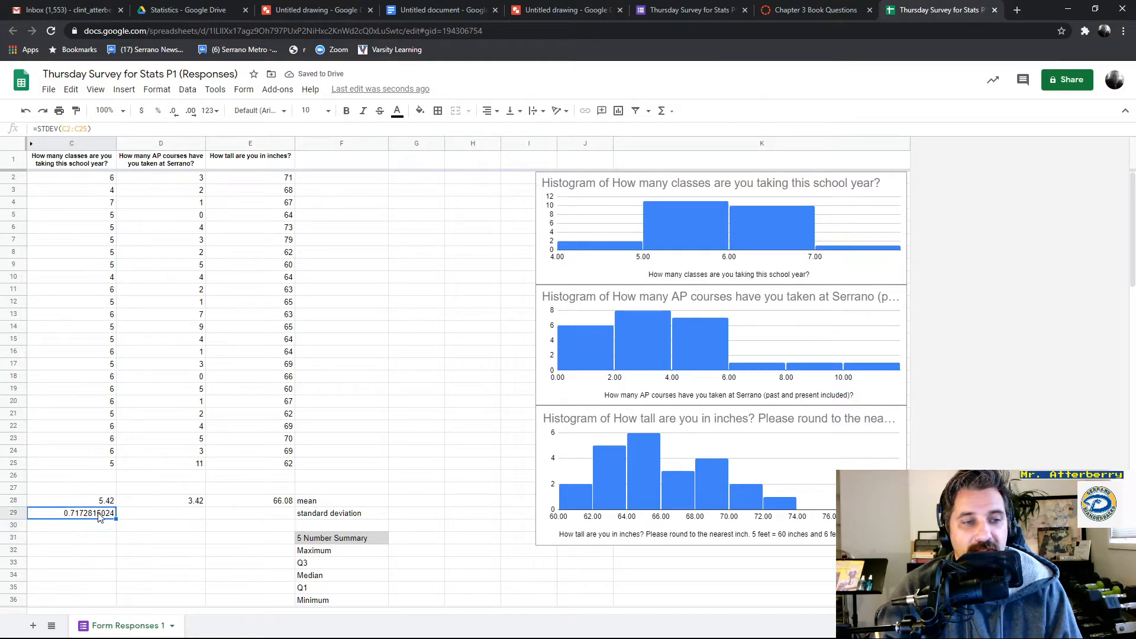
left_click_drag(116, 519, 249, 515)
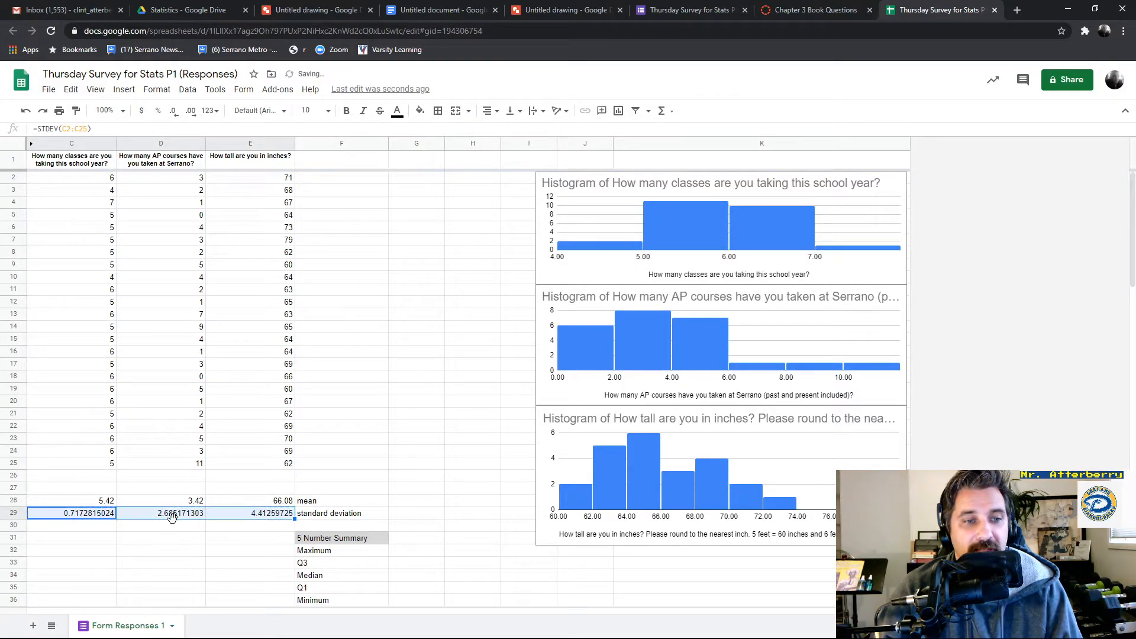
left_click(180, 539)
left_click(177, 512)
left_click(242, 514)
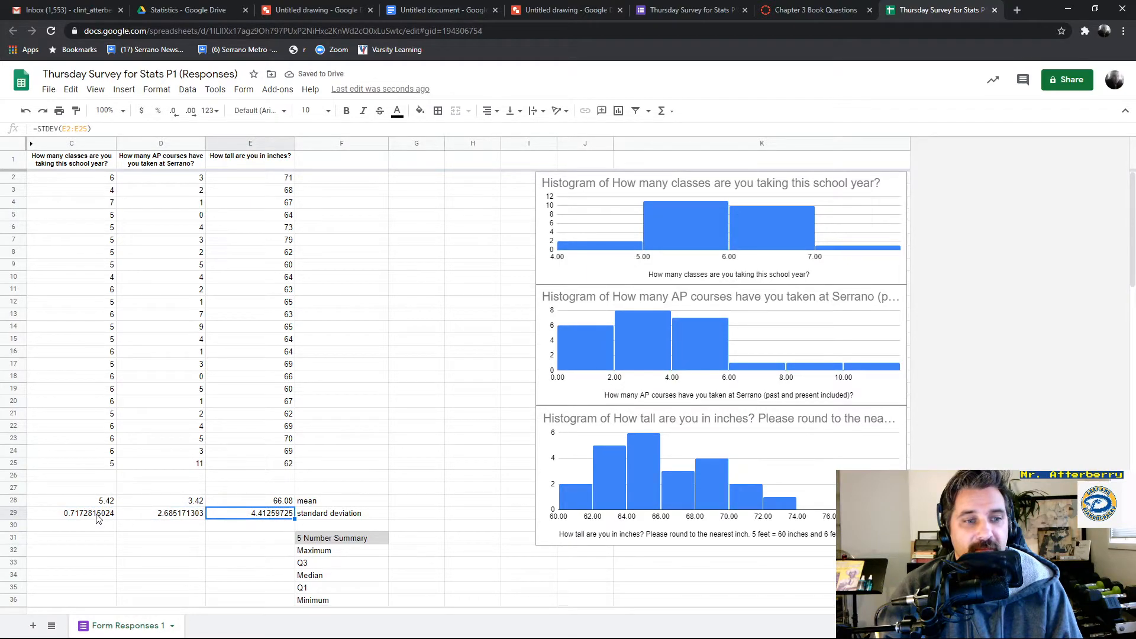
Reduce the standard deviations in C29:E29 to three decimal places
left_click(98, 519)
left_click(232, 517, "shift")
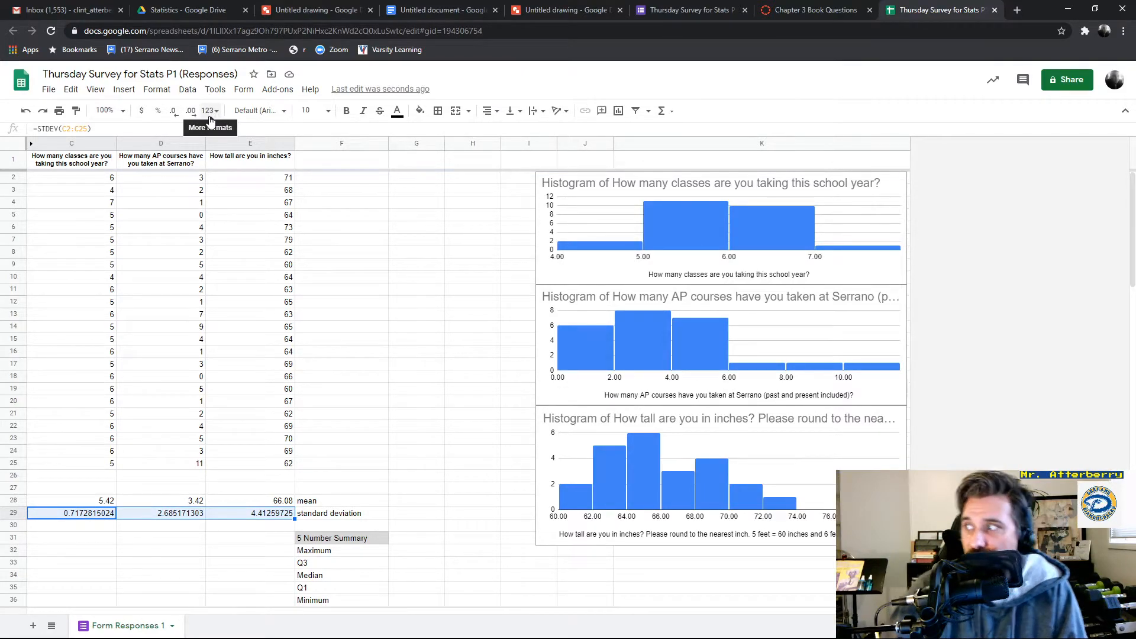
left_click(175, 111)
left_click(175, 111)
left_click(176, 111)
left_click(175, 111)
left_click(176, 111)
left_click(176, 111)
left_click(176, 111)
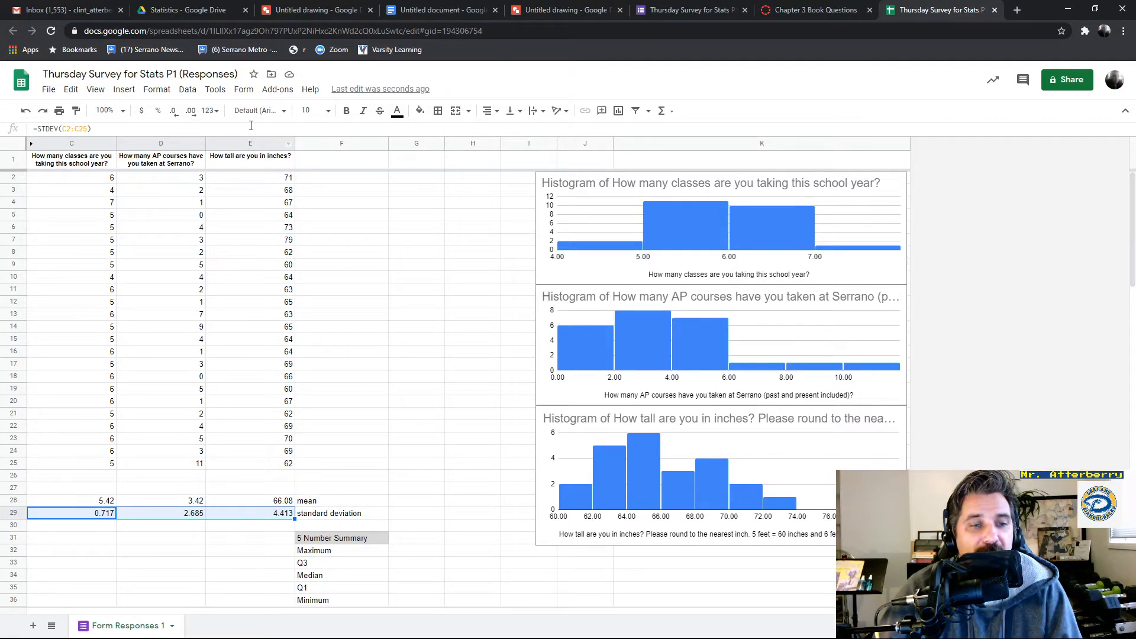
Try four decimal places on the standard deviations in C29:E29 and return them to three
left_click(192, 111)
left_click(192, 112)
left_click(192, 112)
left_click(193, 111)
left_click(173, 113)
left_click(173, 113)
left_click(173, 113)
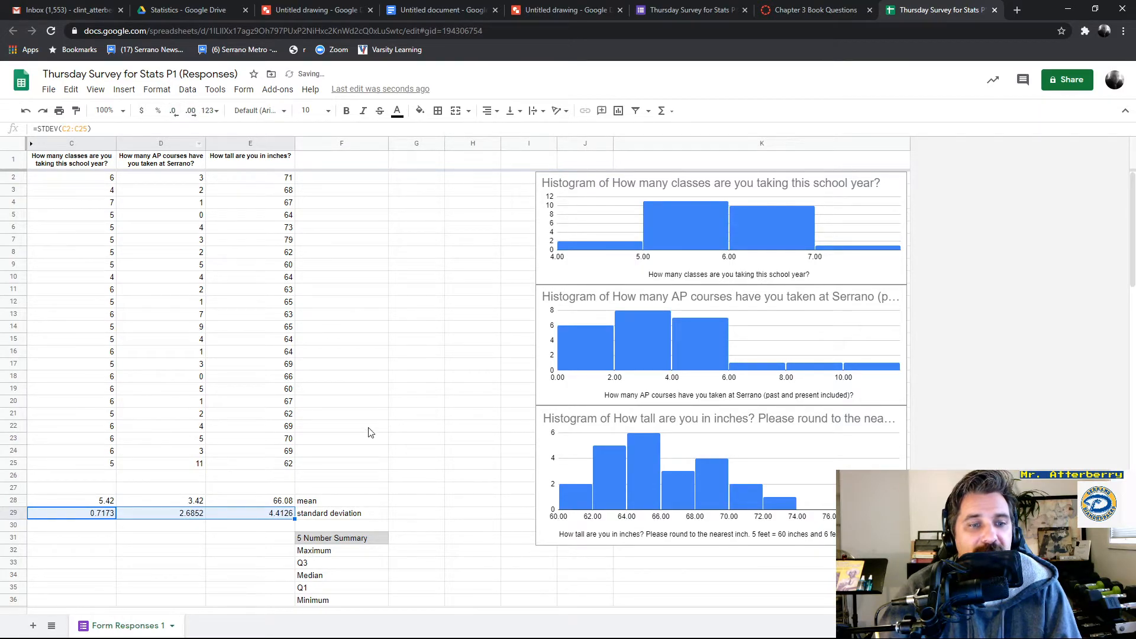
left_click(351, 477)
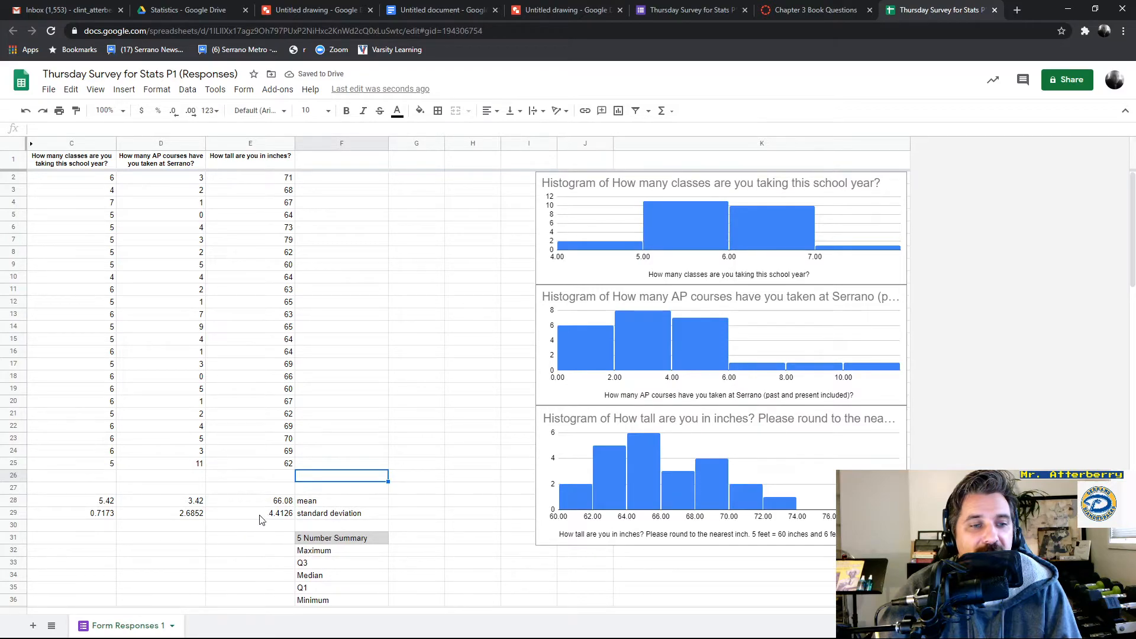
left_click_drag(261, 515, 99, 516)
left_click(172, 113)
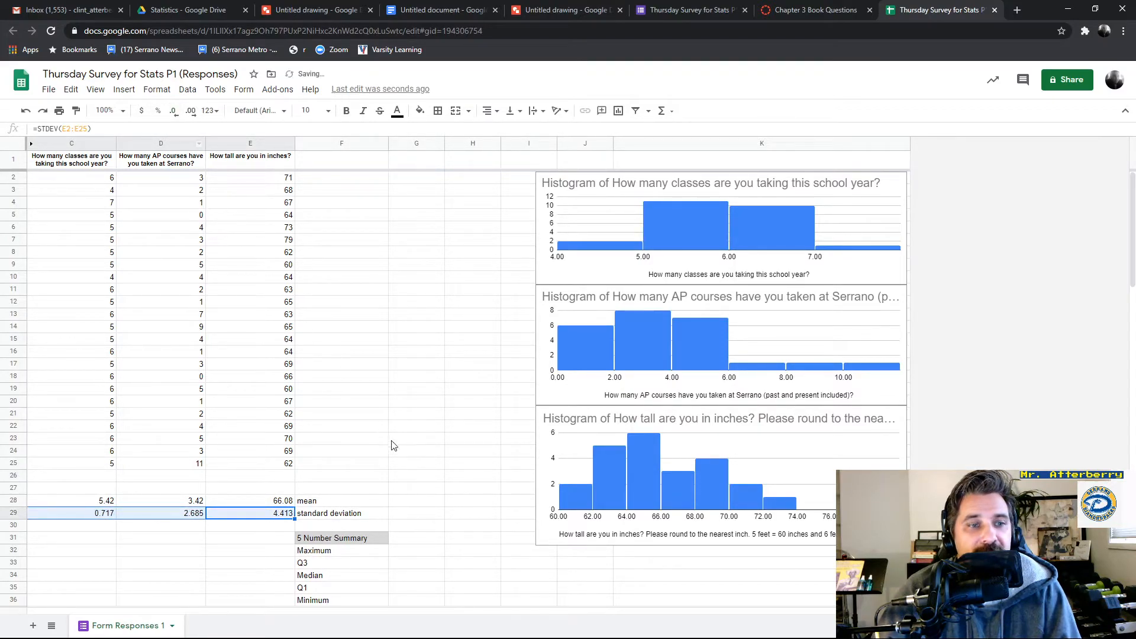
left_click(394, 451)
Calculate the maximum number of classes in C32 with the MAX function over C2:C25
scroll(389, 472, "down", 1)
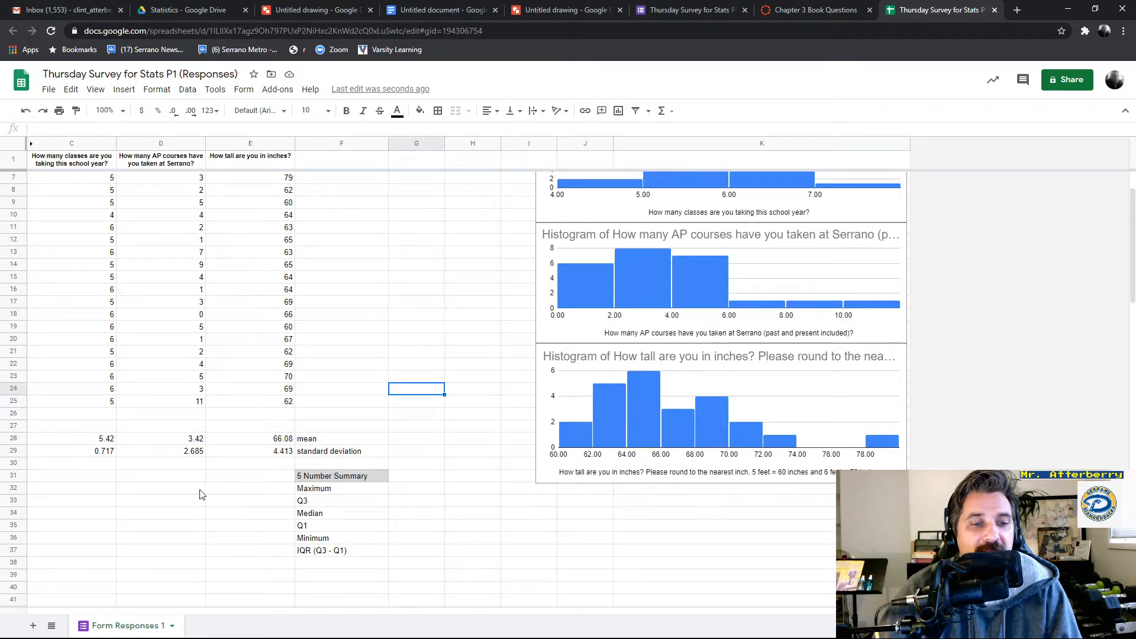
left_click(102, 496)
type("=")
type("max")
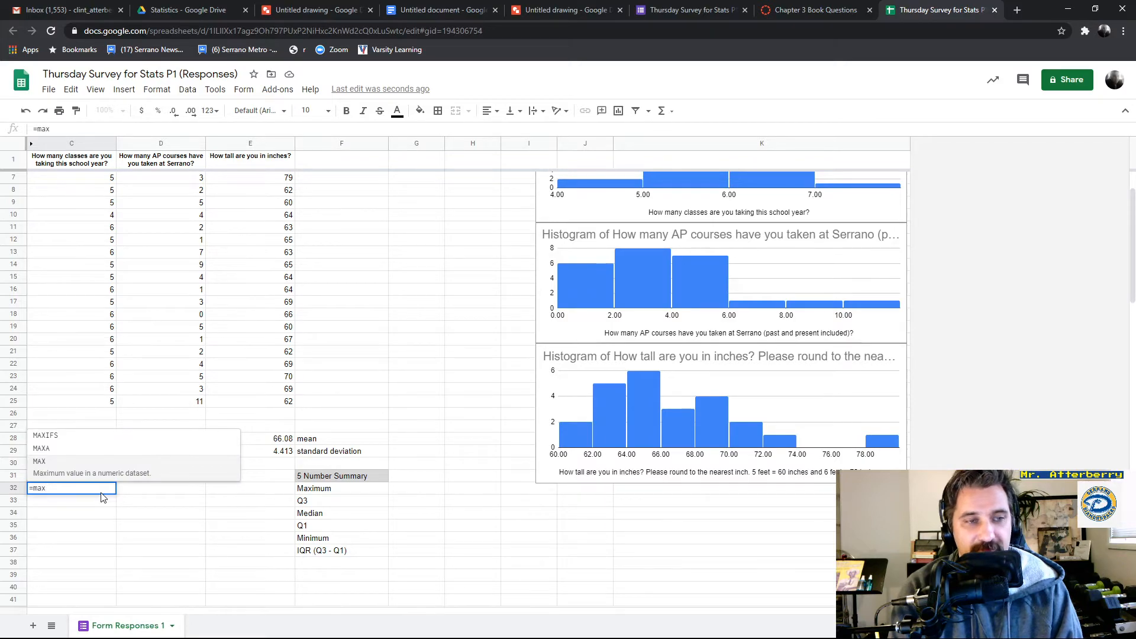
key("Tab")
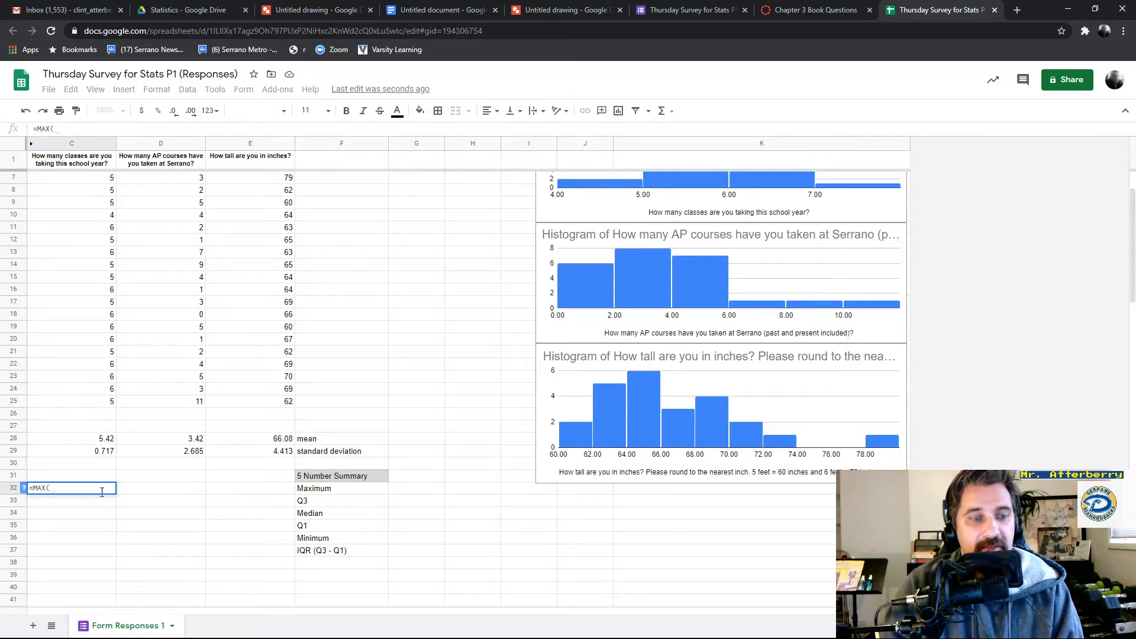
scroll(104, 207, "up", 2)
left_click_drag(106, 177, 112, 467)
key("Return")
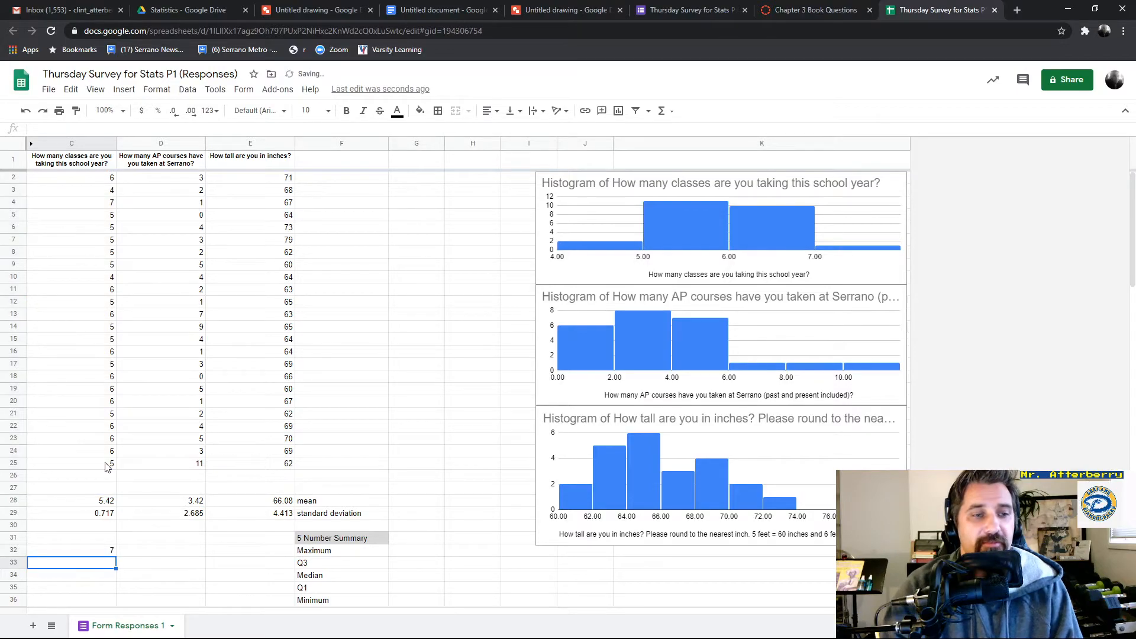
Calculate the median number of classes in C34 with the MEDIAN function over C2:C25
scroll(109, 471, "down", 1)
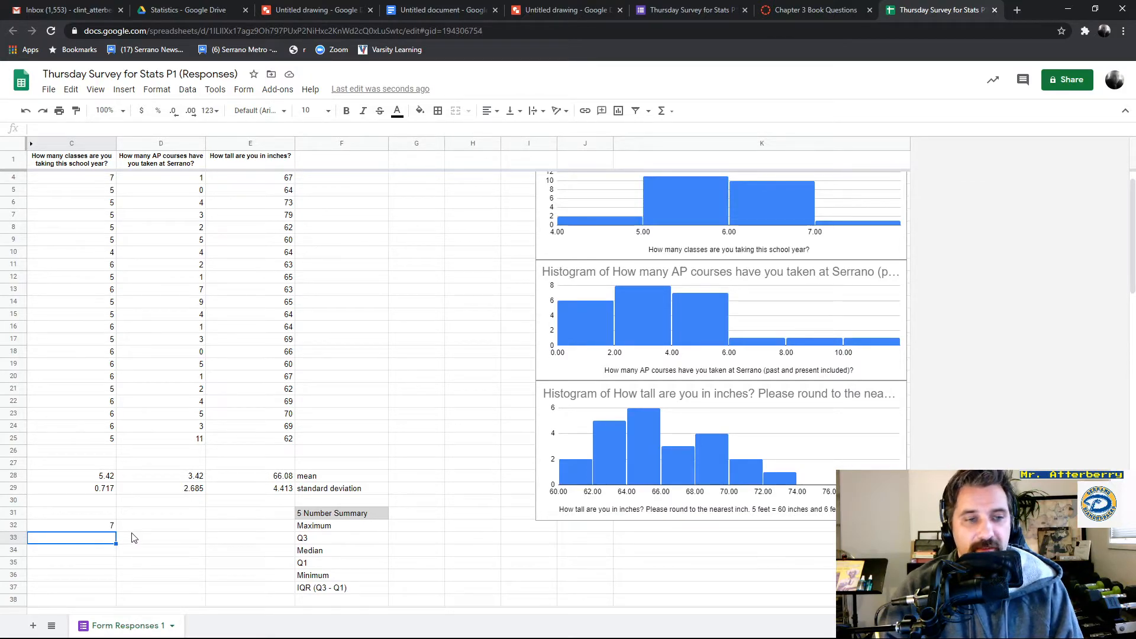
left_click(100, 554)
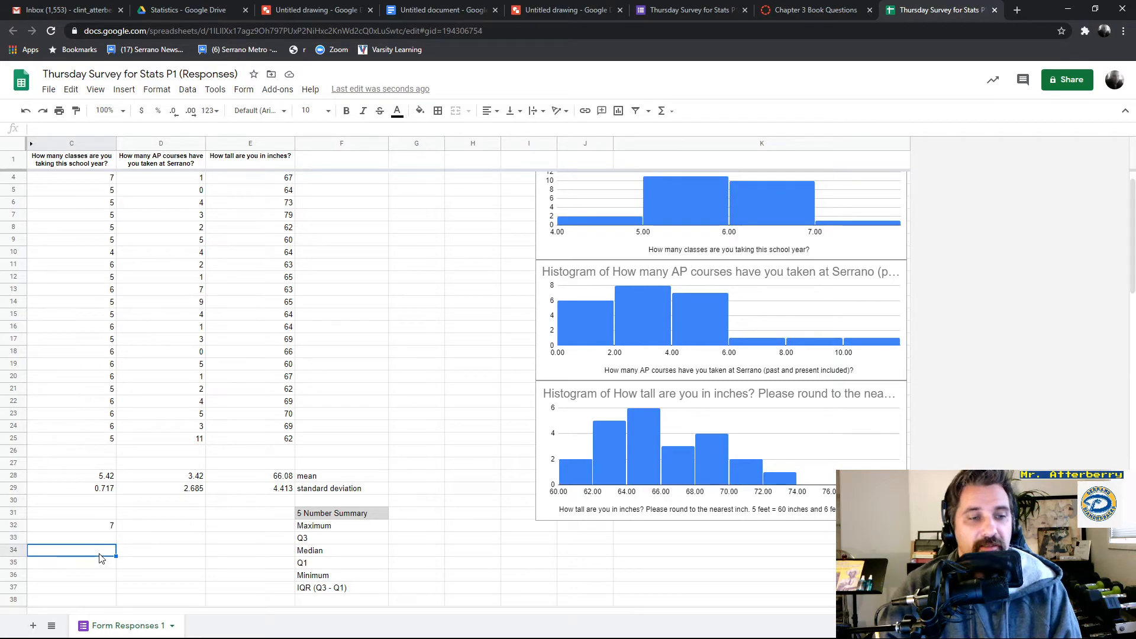
type("=median(")
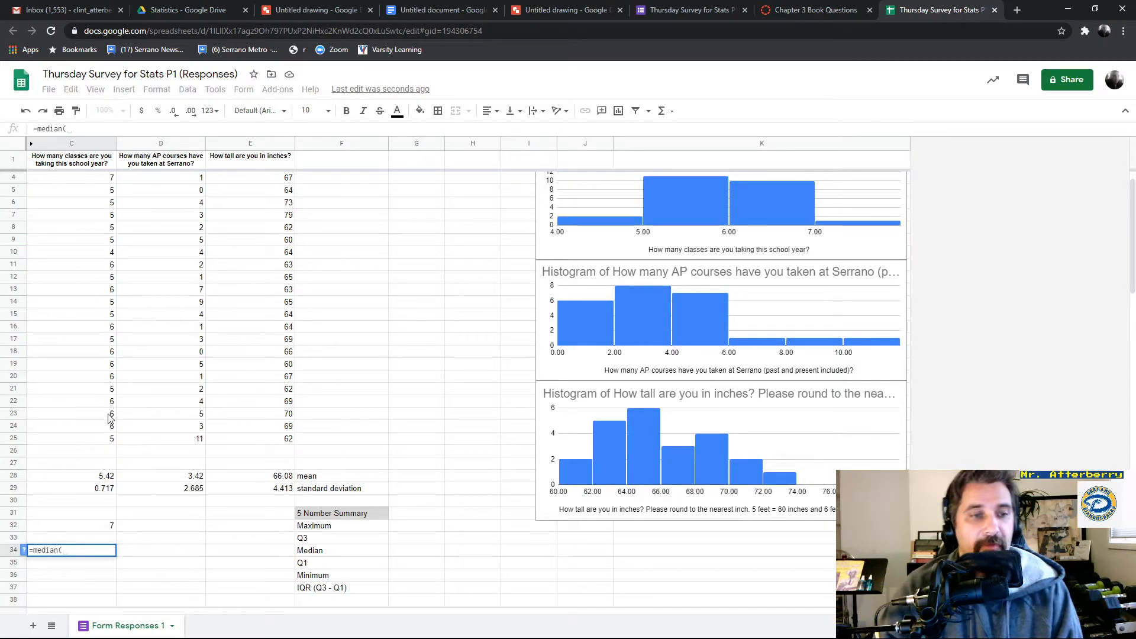
scroll(110, 434, "up", 1)
left_click_drag(96, 180, 97, 466)
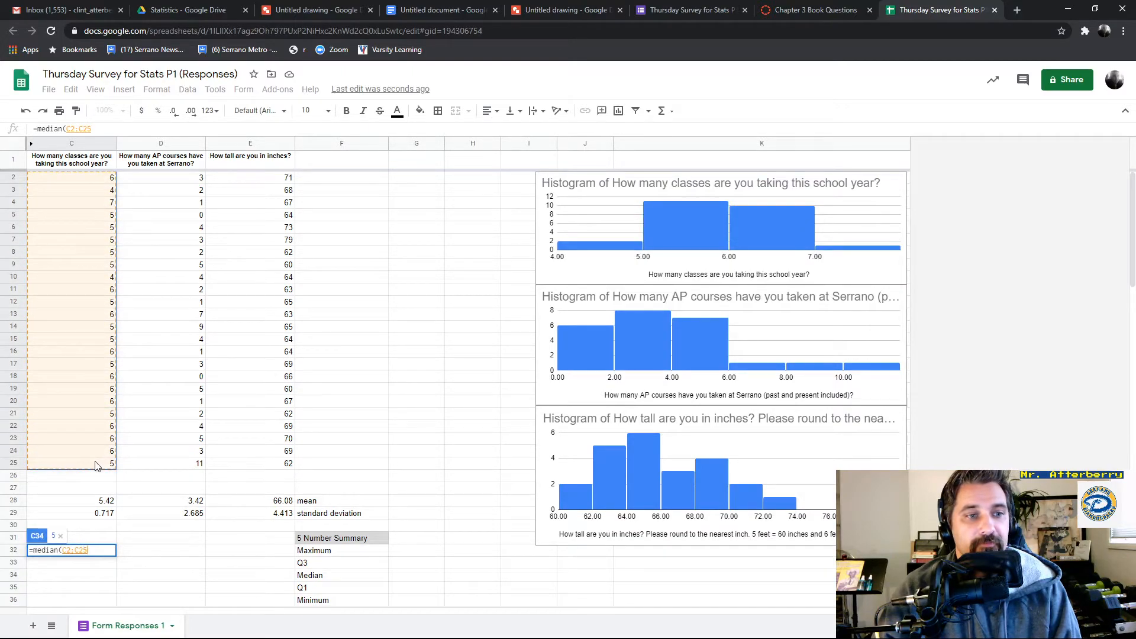
key("Return")
Calculate the minimum number of classes in C36 with the MIN function over C2:C25
scroll(109, 520, "down", 2)
left_click(108, 542)
type("=min")
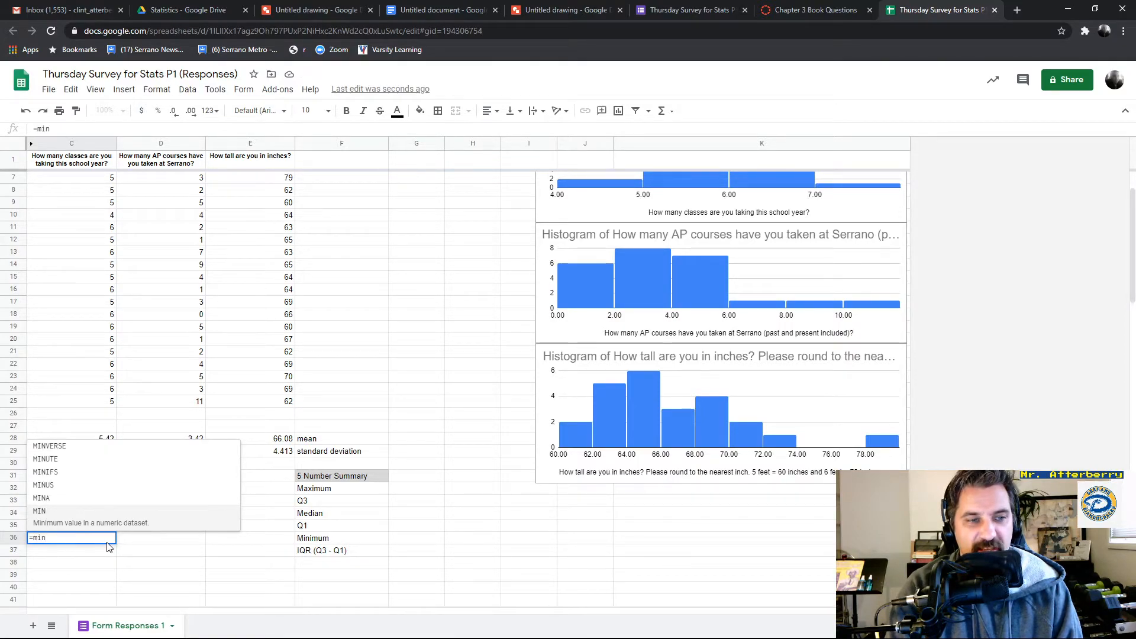
key("Tab")
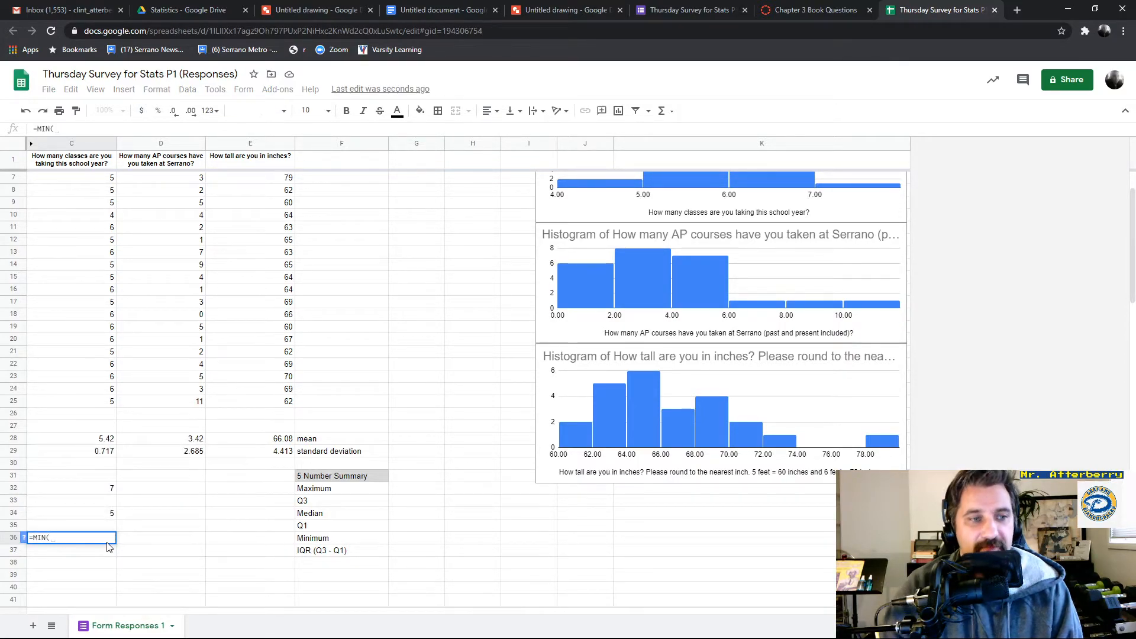
scroll(109, 521, "up", 2)
left_click_drag(106, 177, 114, 465)
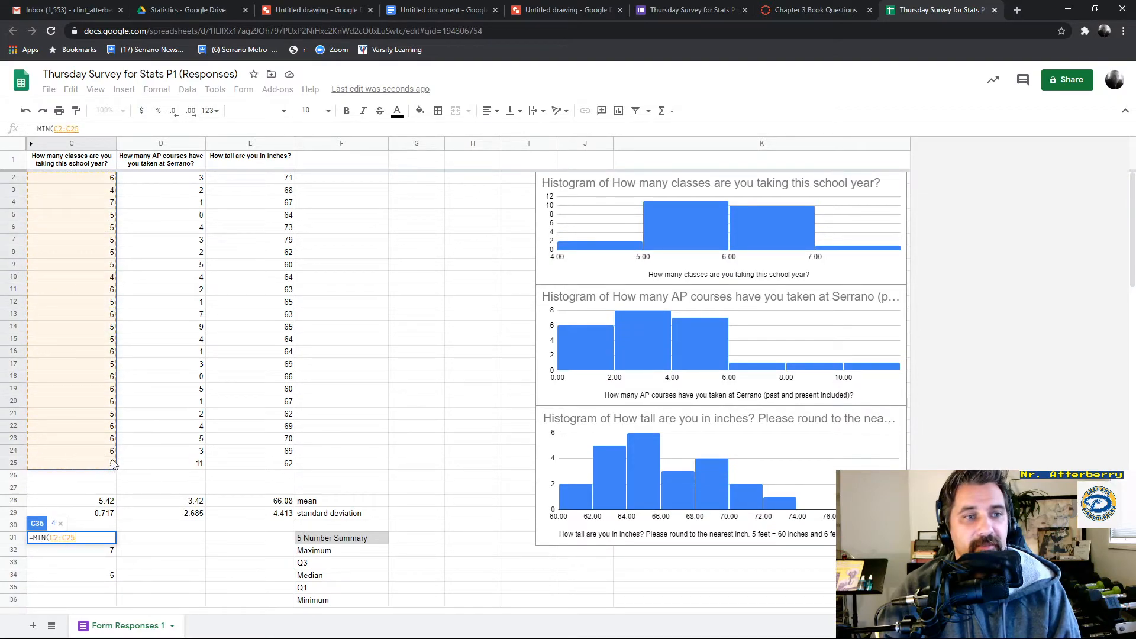
key("Return")
Enter a QUARTILE formula over C2:C25 in C33 for the Q3 of the number of classes
scroll(157, 553, "down", 1)
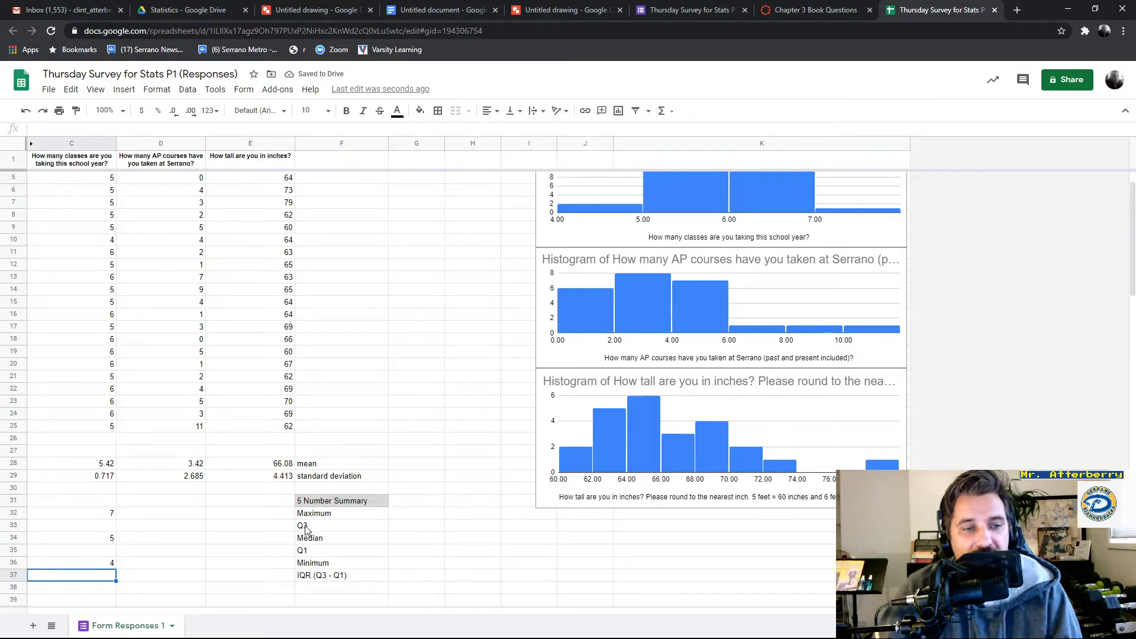
left_click(88, 528)
type("=quar")
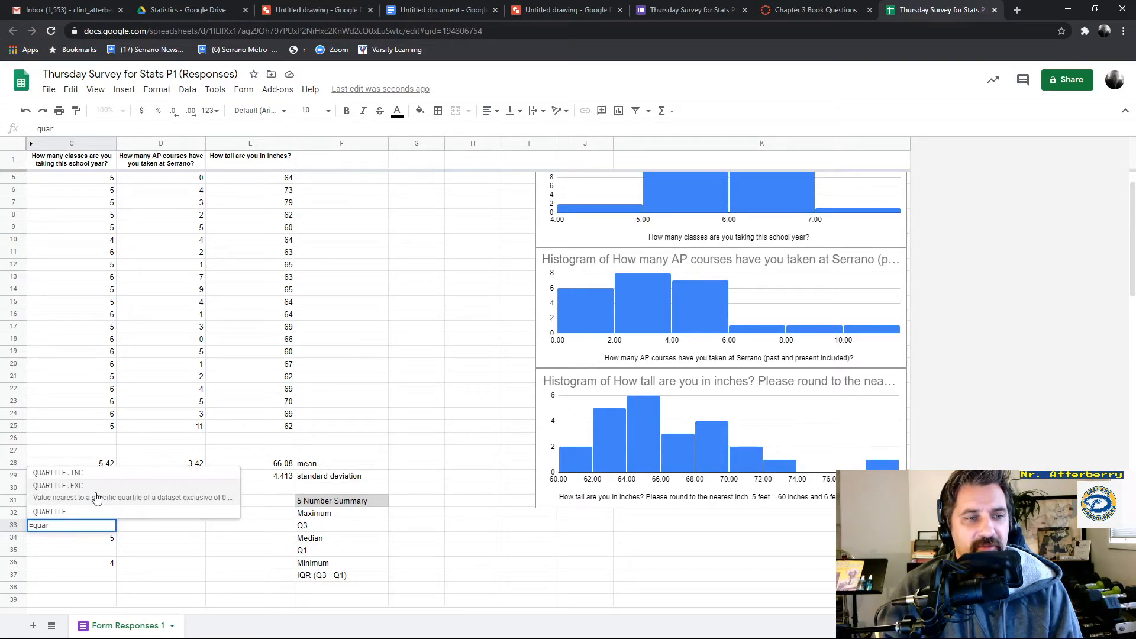
left_click(58, 510)
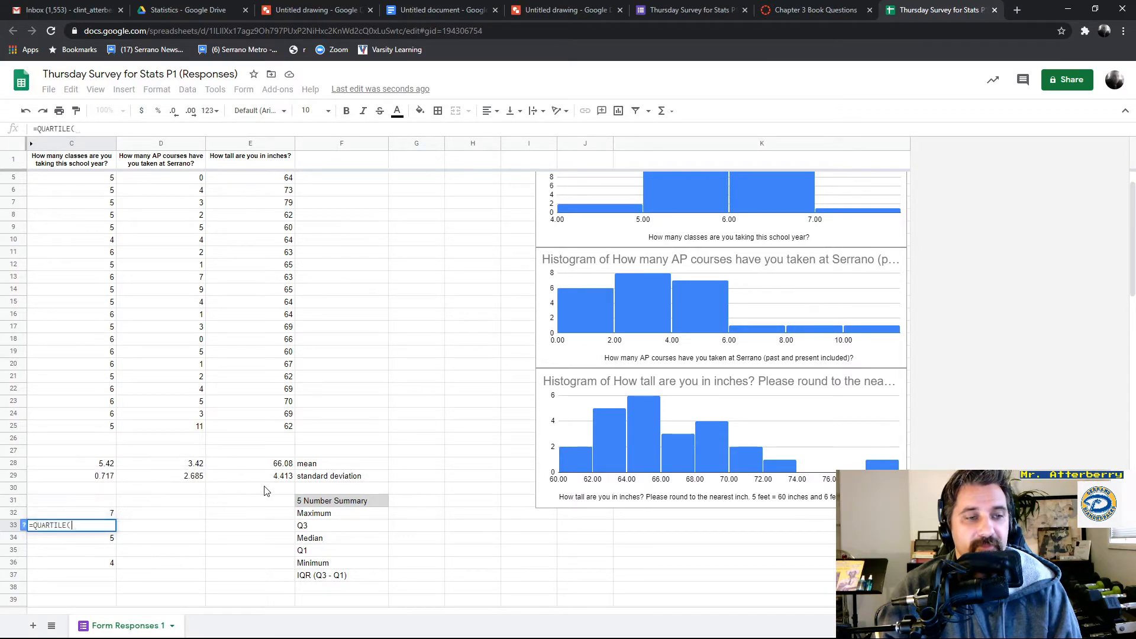
scroll(264, 490, "up", 1)
left_click_drag(99, 177, 94, 466)
key("Return")
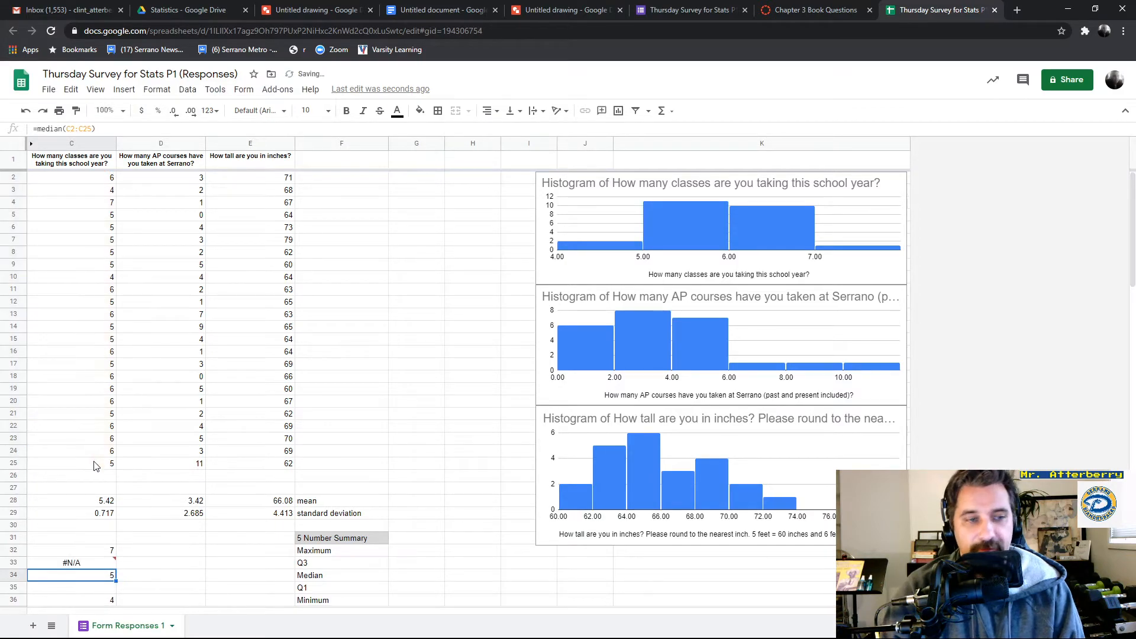
Complete the QUARTILE formula in C33 with quartile number 3 to calculate the Q3 of the number of classes
scroll(85, 501, "down", 1)
left_click(82, 503)
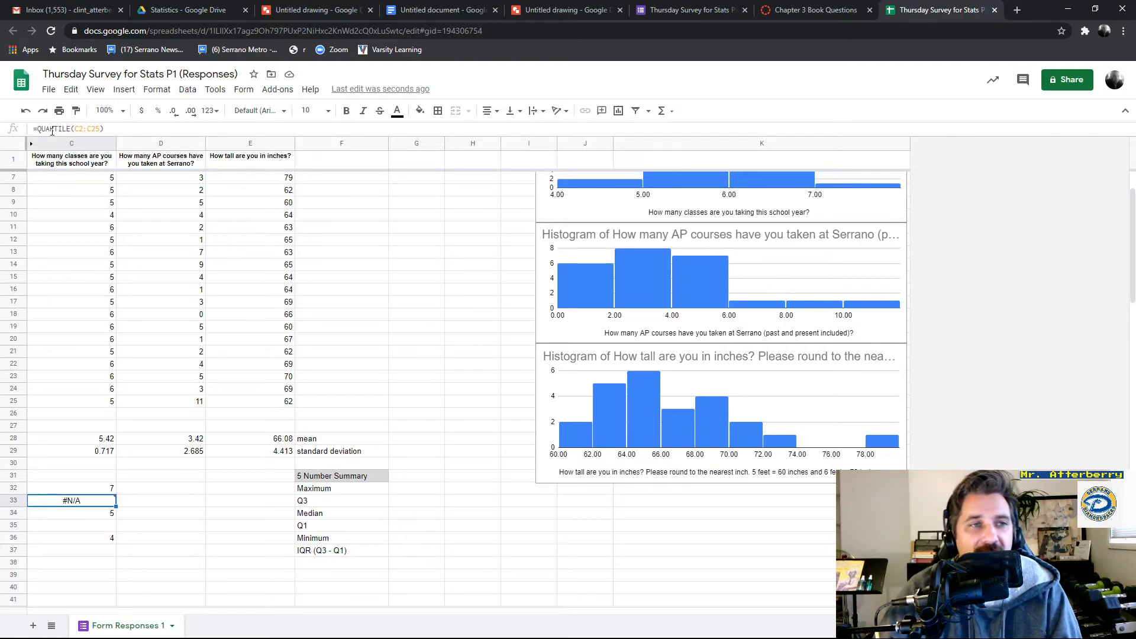
left_click(62, 129)
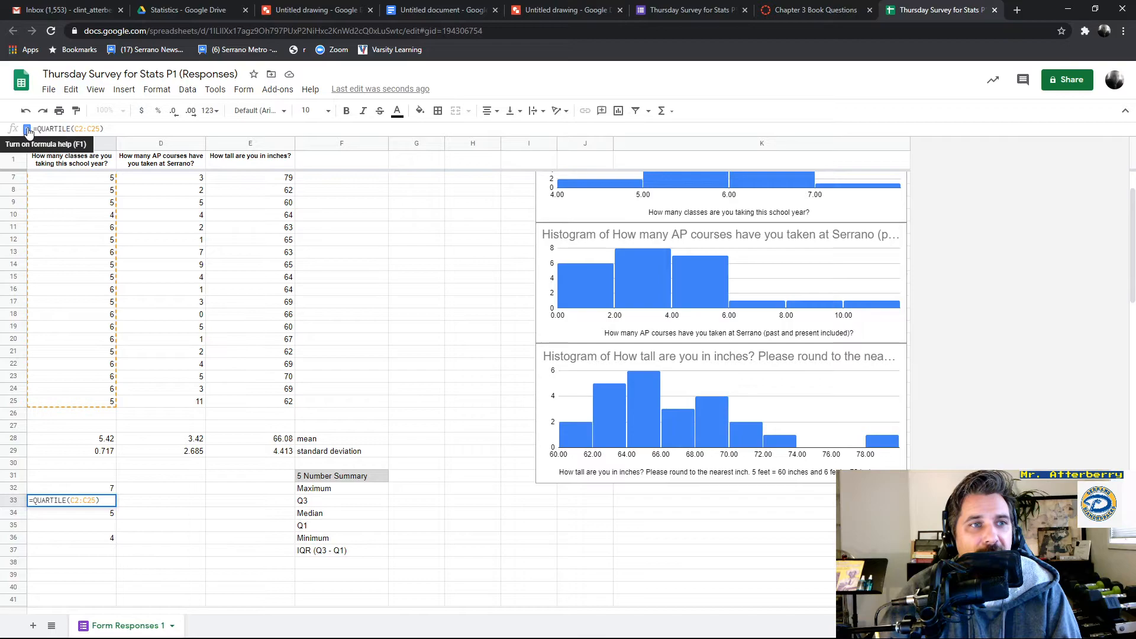
left_click(28, 131)
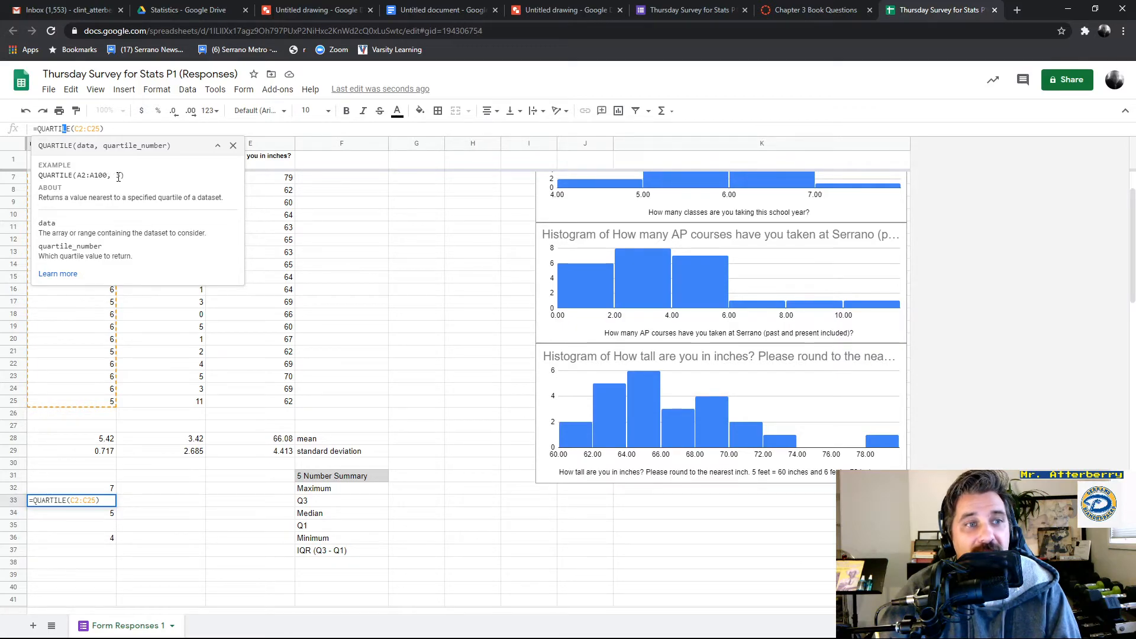
left_click(233, 145)
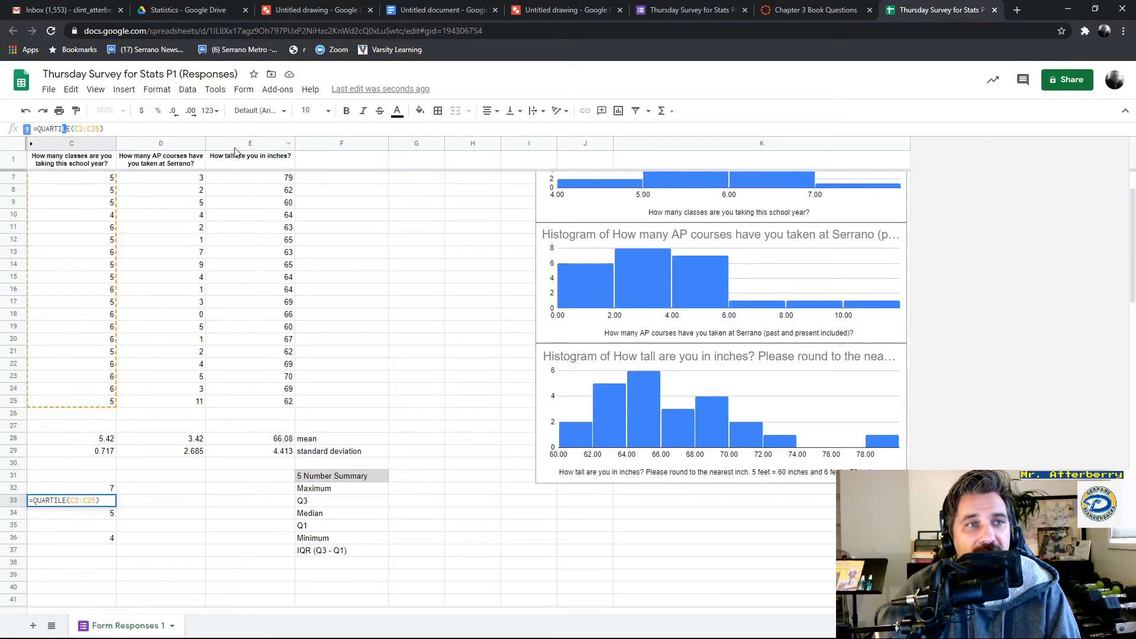
left_click(102, 129)
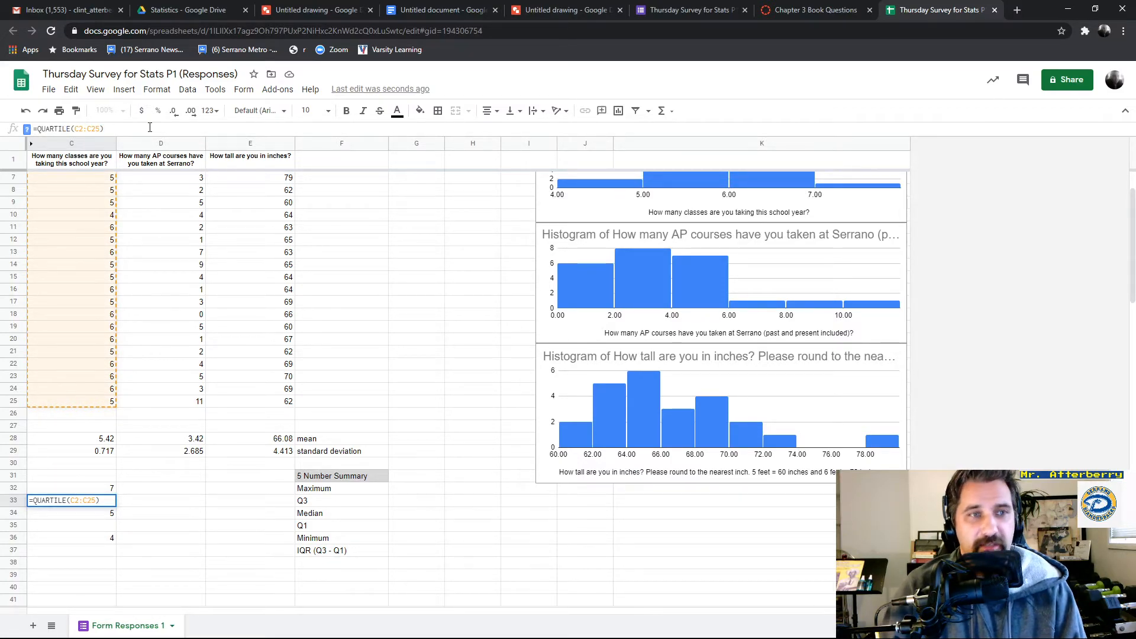
type(", 3")
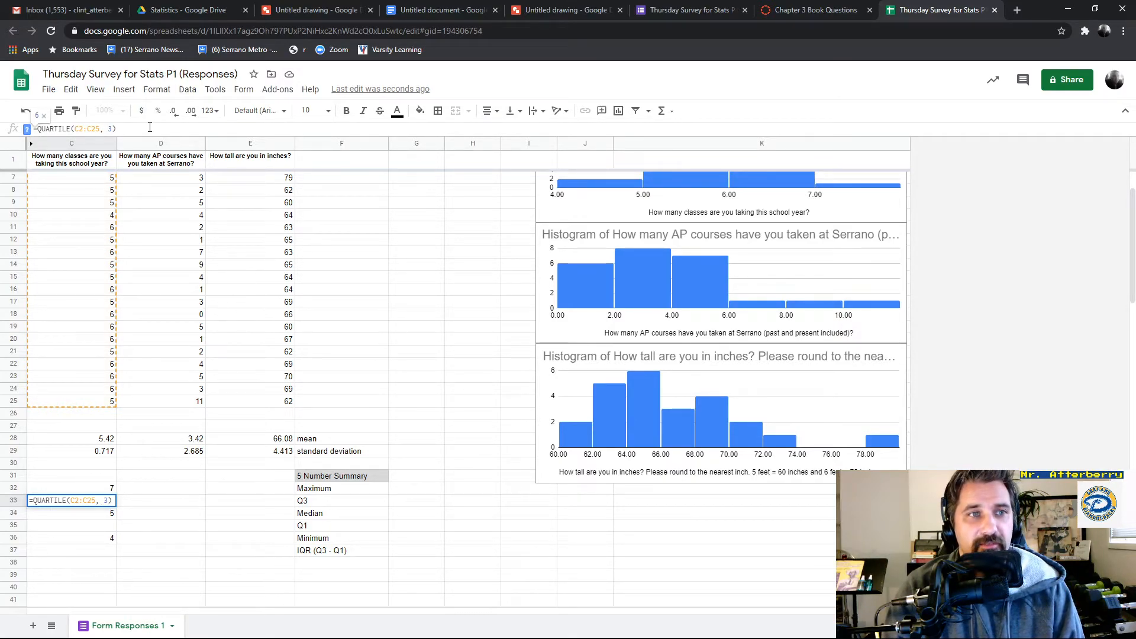
key("Return")
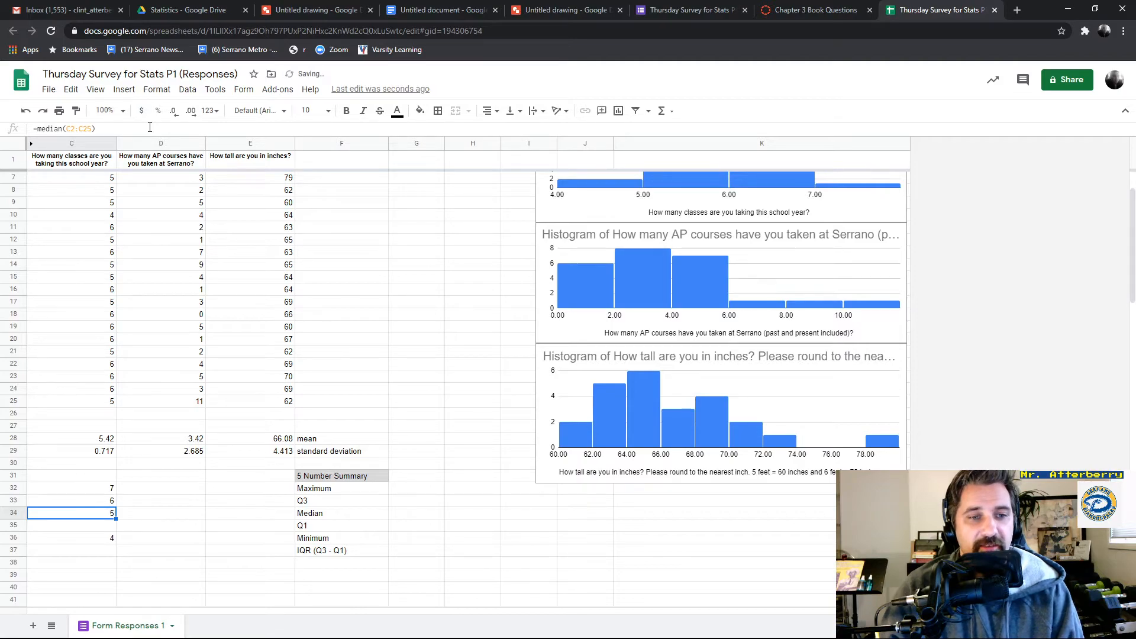
left_click(111, 499)
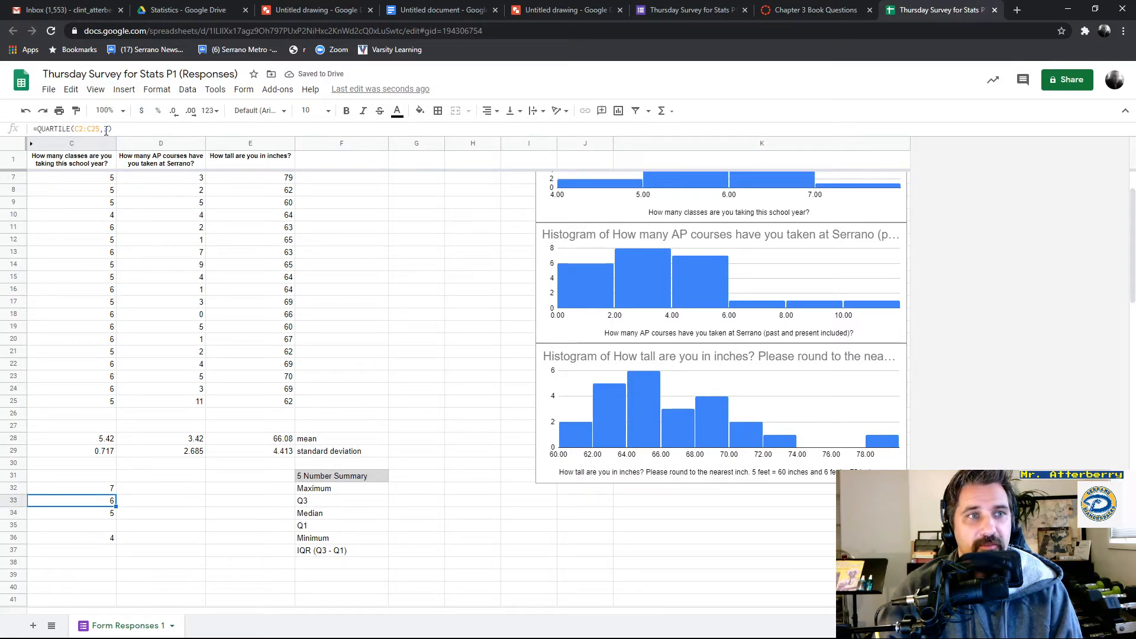
Calculate the Q1 of the number of classes in C35 with the QUARTILE function over C2:C25 and quartile number 1
left_click(108, 526)
type("=")
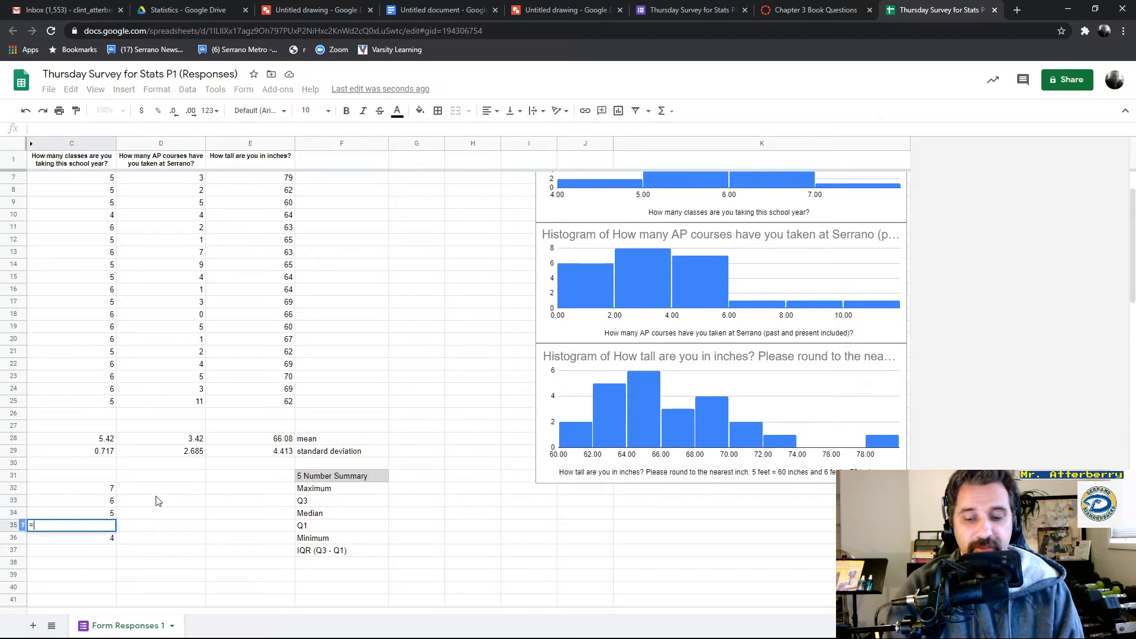
type("quartile(")
scroll(85, 352, "up", 1)
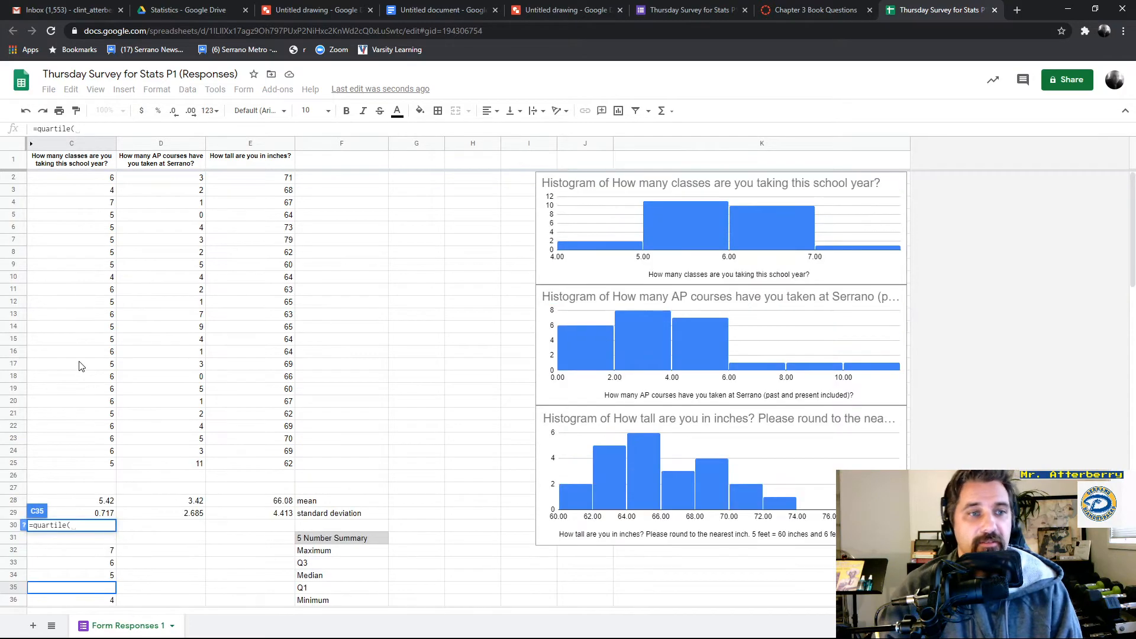
left_click_drag(112, 178, 114, 466)
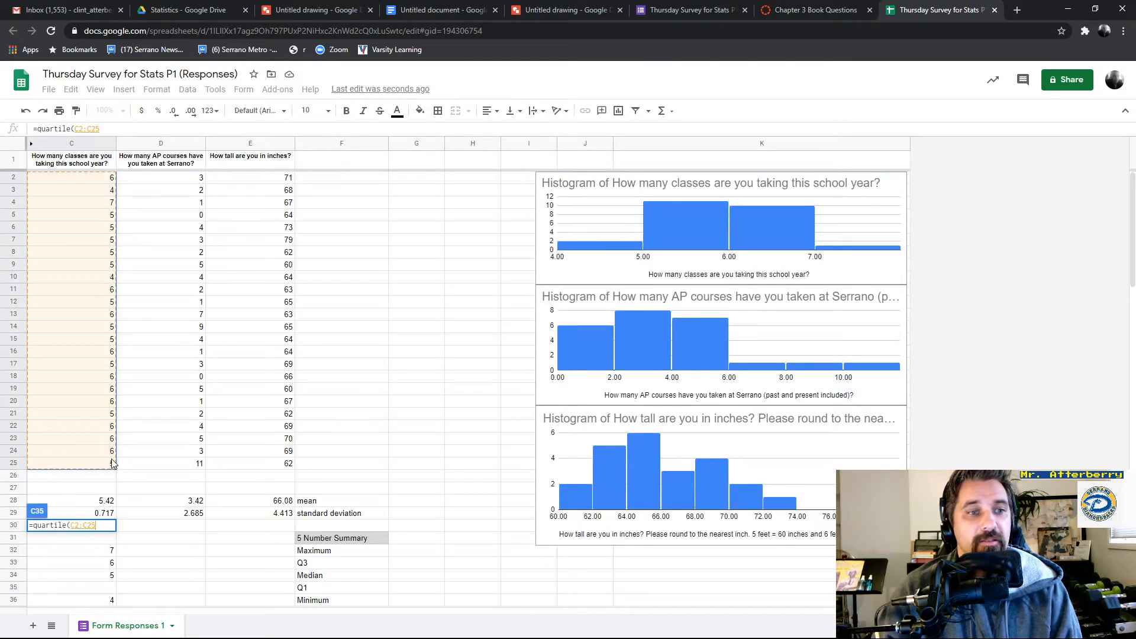
type(", 1)")
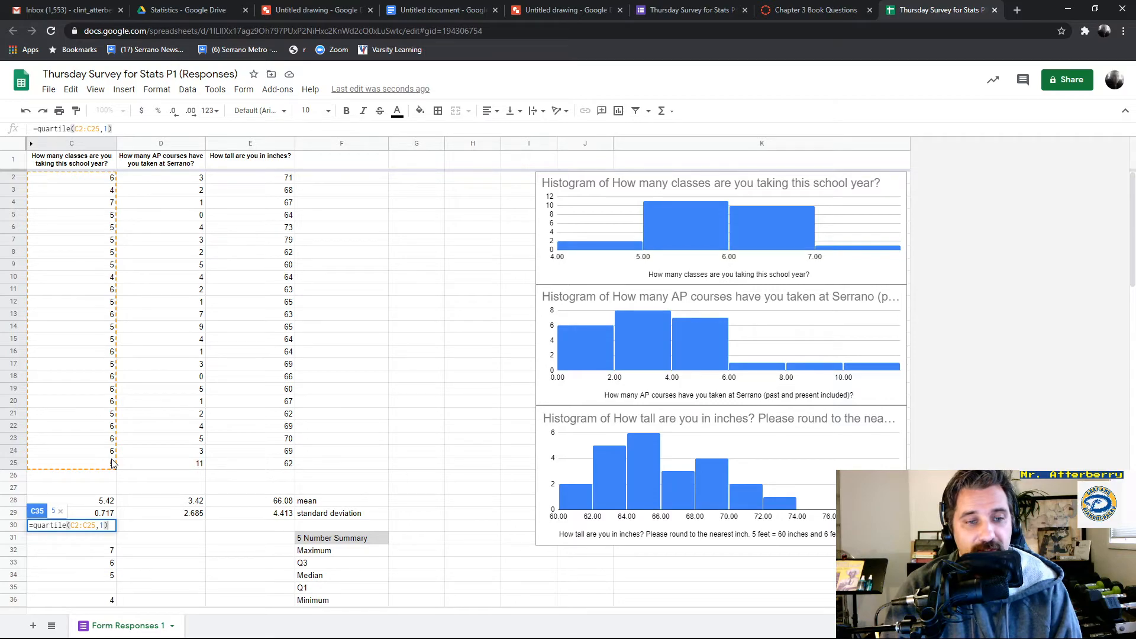
key("Return")
Calculate the IQR of the number of classes in C37 by subtracting the Q1 in C35 from the Q3 in C33
scroll(113, 462, "down", 2)
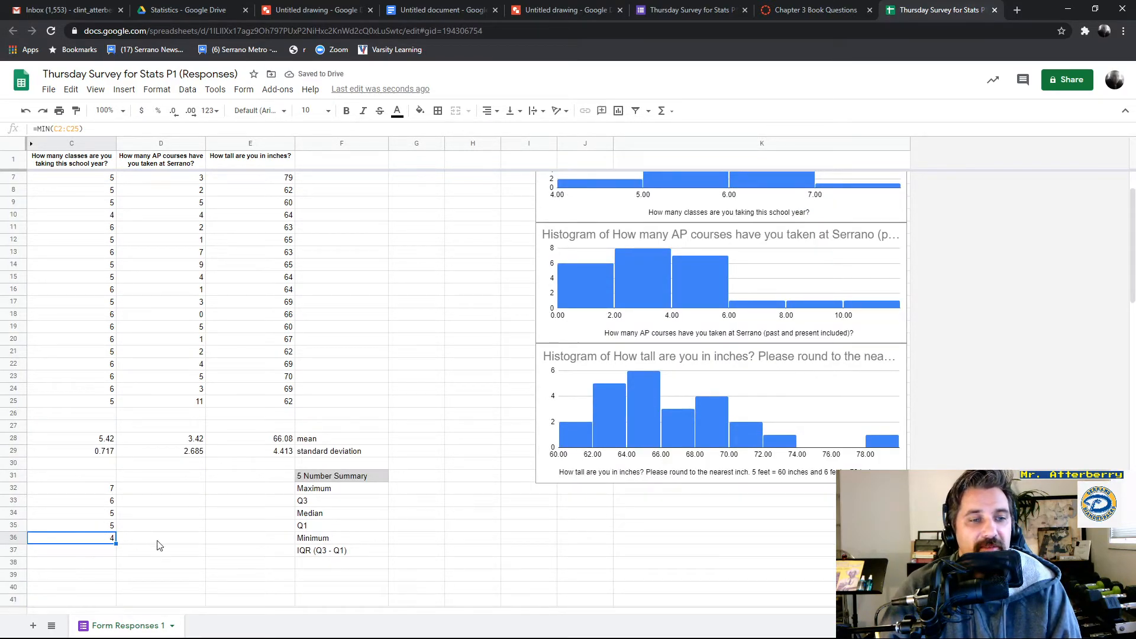
left_click(106, 556)
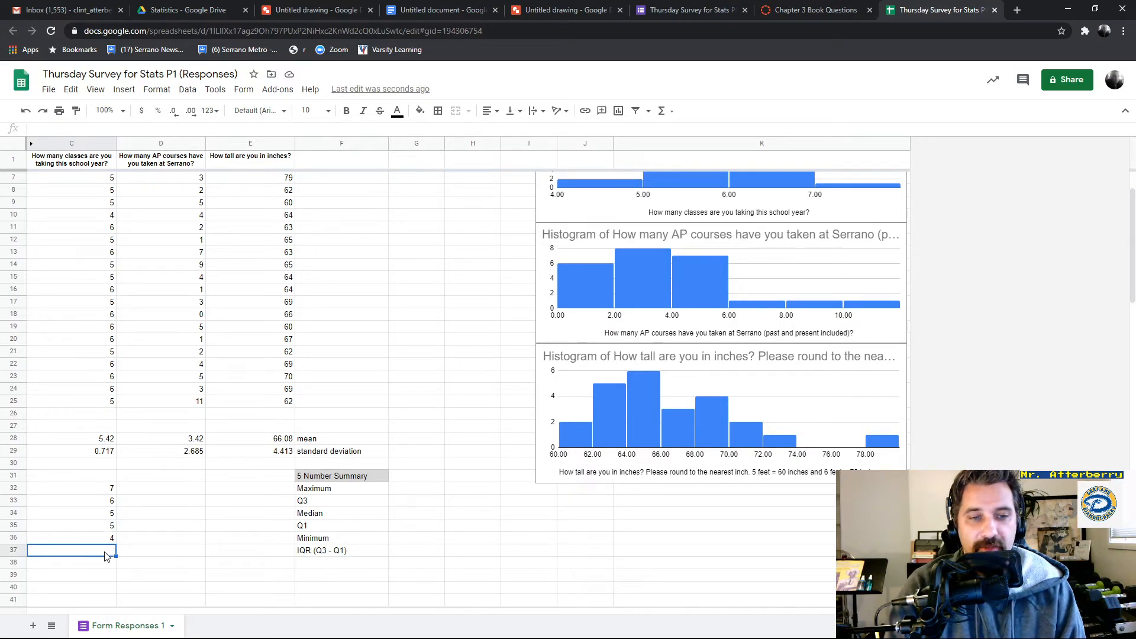
type("=")
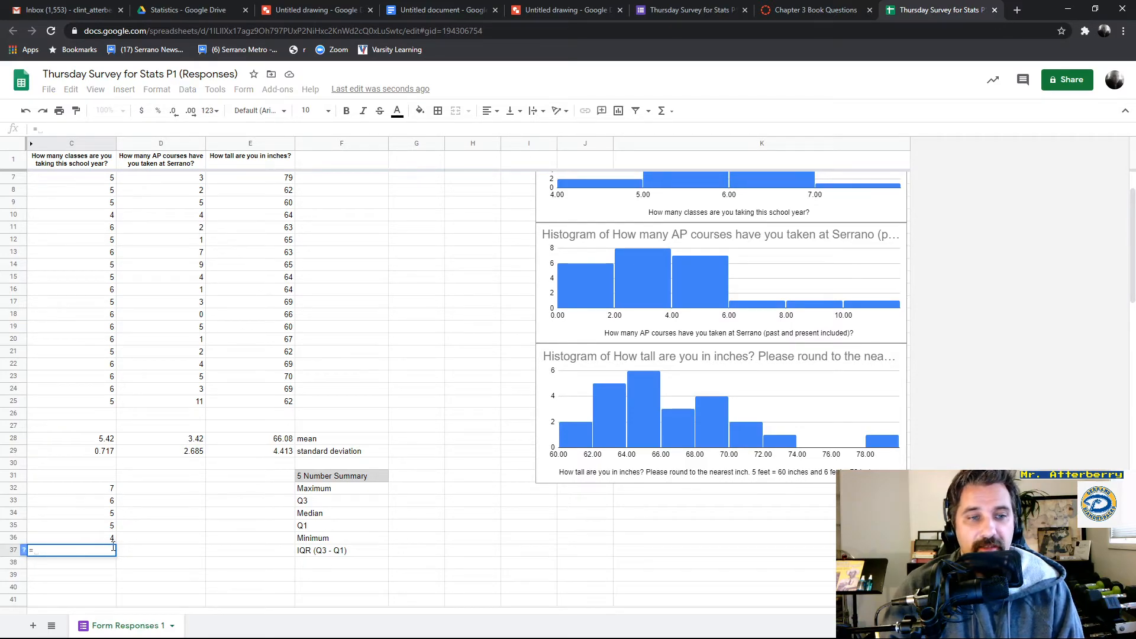
left_click(106, 503)
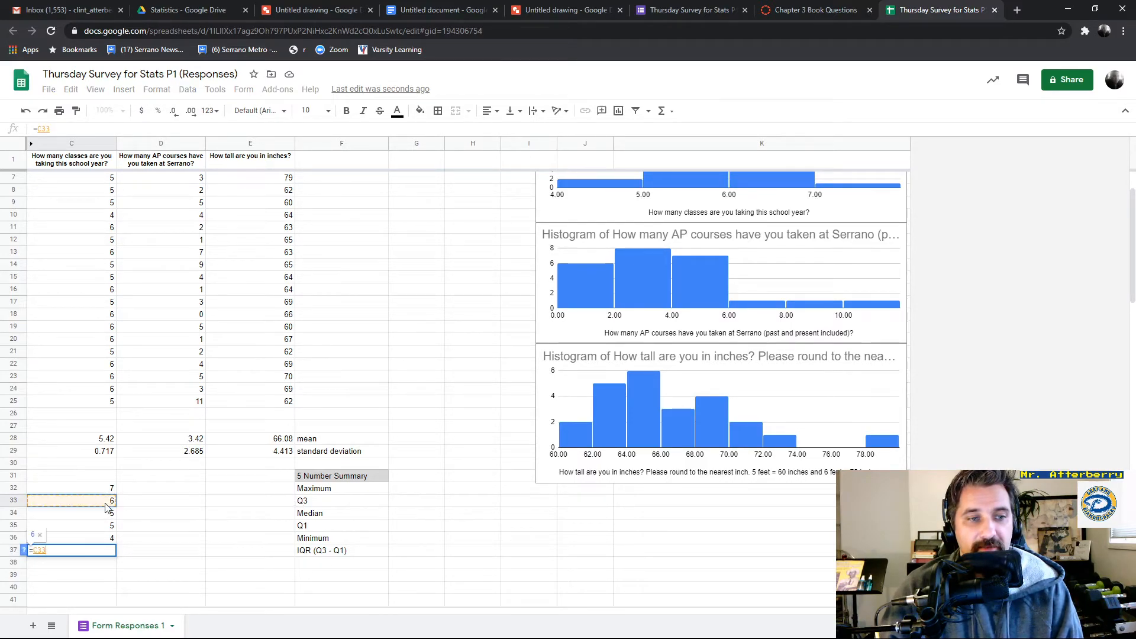
type("-")
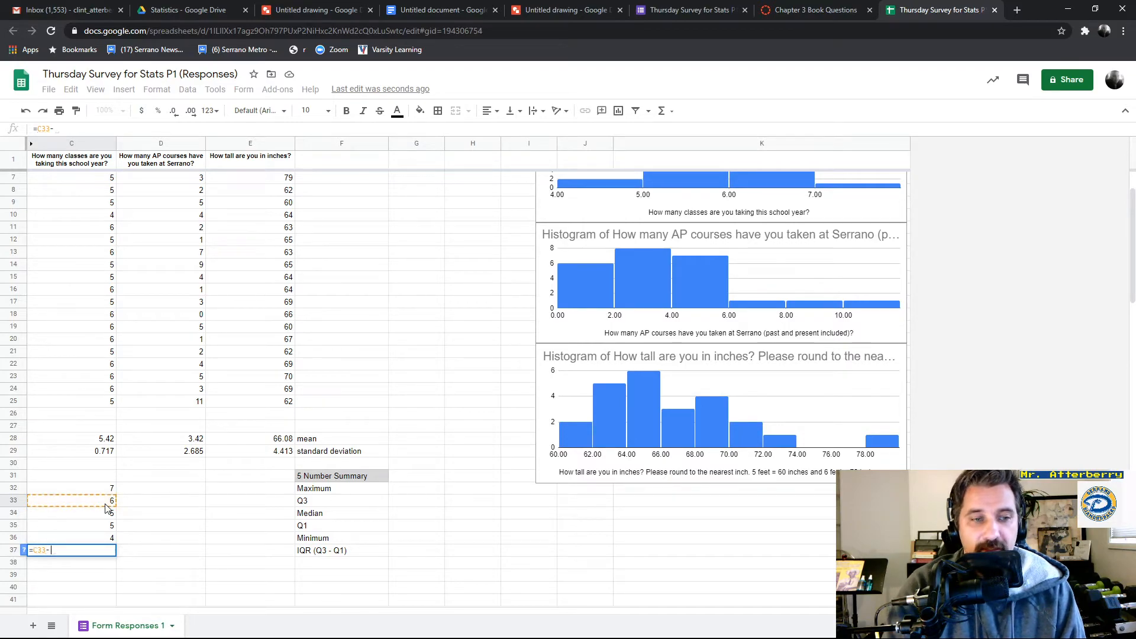
left_click(107, 526)
key("Return")
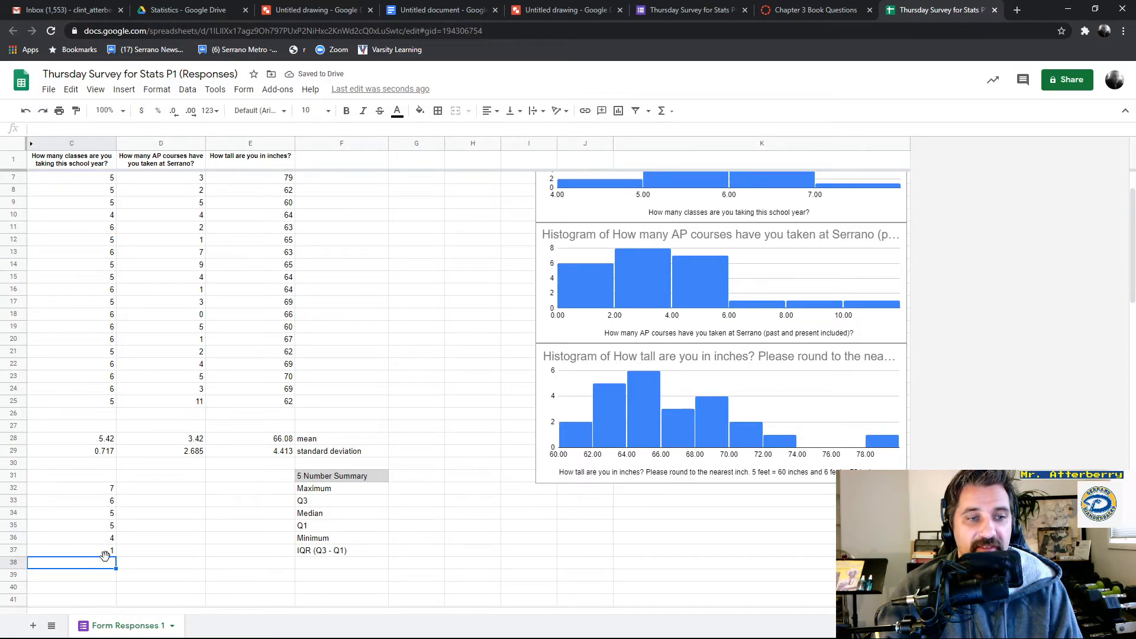
Fill the 5-number summary and IQR formulas from C32:C37 across to columns D and E
key("Up")
key("Up")
key("Up")
key("Up")
key("Up")
key("Up")
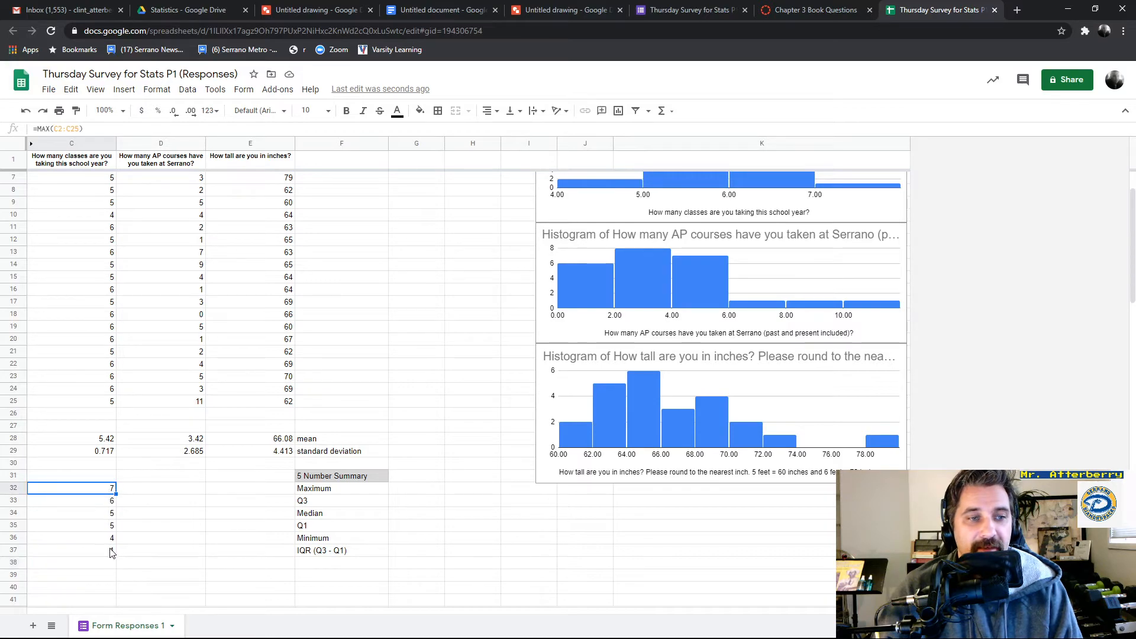
left_click(110, 552, "shift")
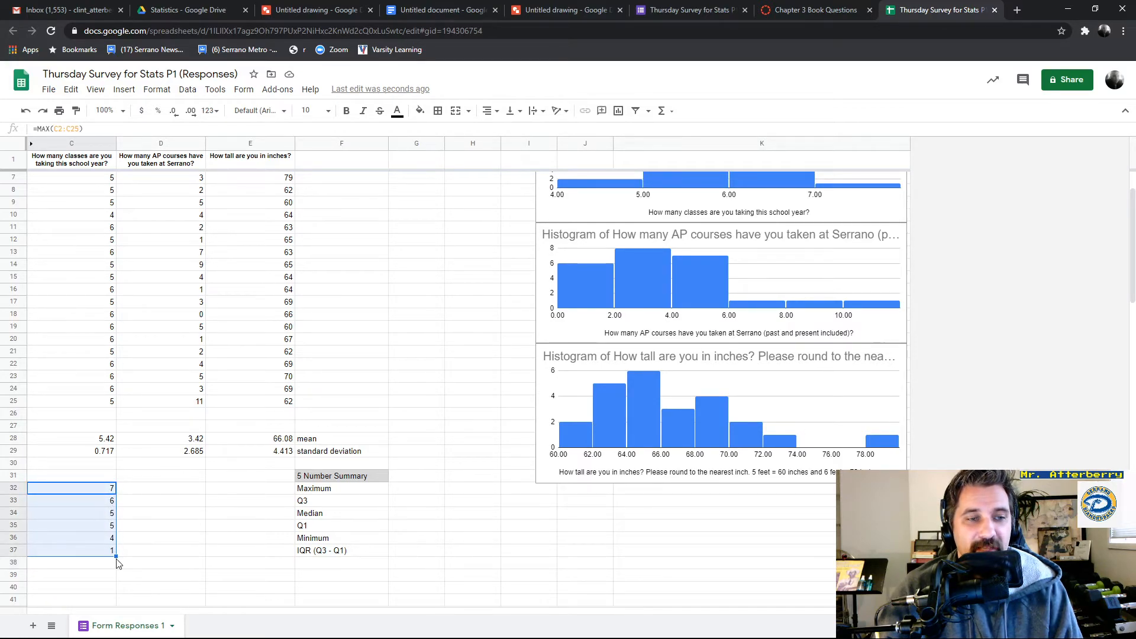
left_click_drag(116, 556, 232, 554)
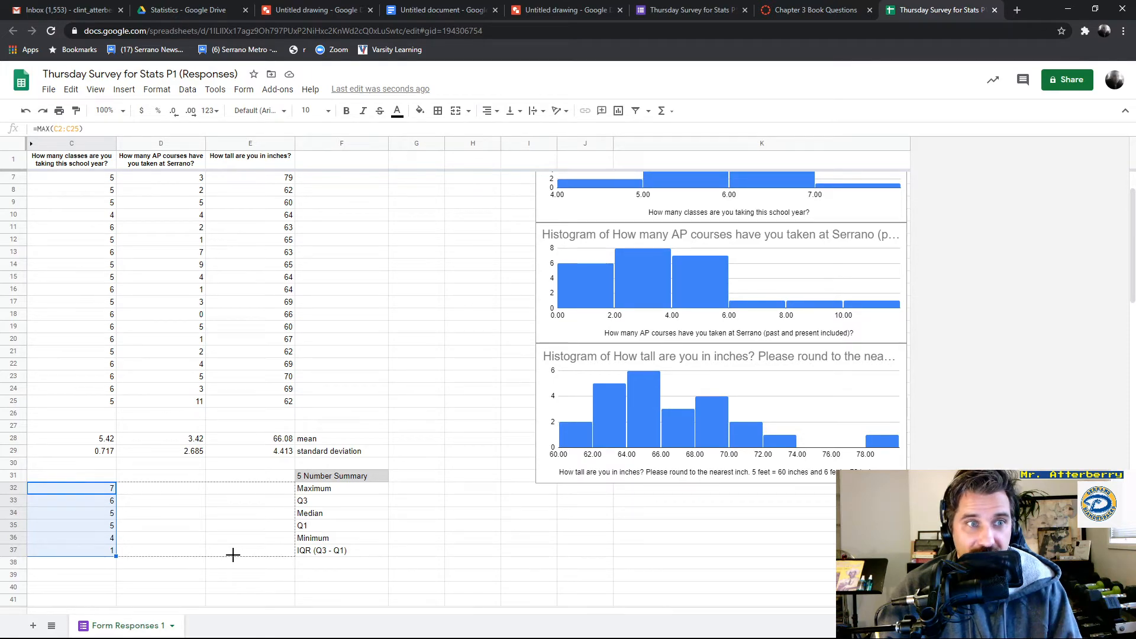
left_click_drag(232, 555, 232, 555)
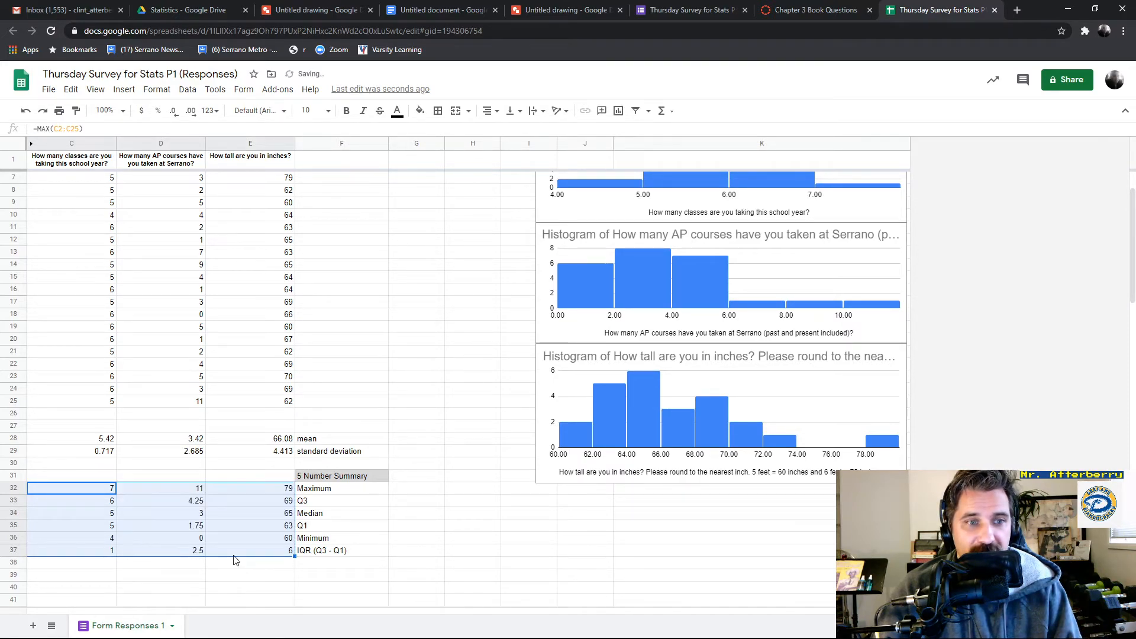
left_click(400, 439)
Review the survey data, the three histograms and the summary statistics for each question
scroll(515, 288, "up", 2)
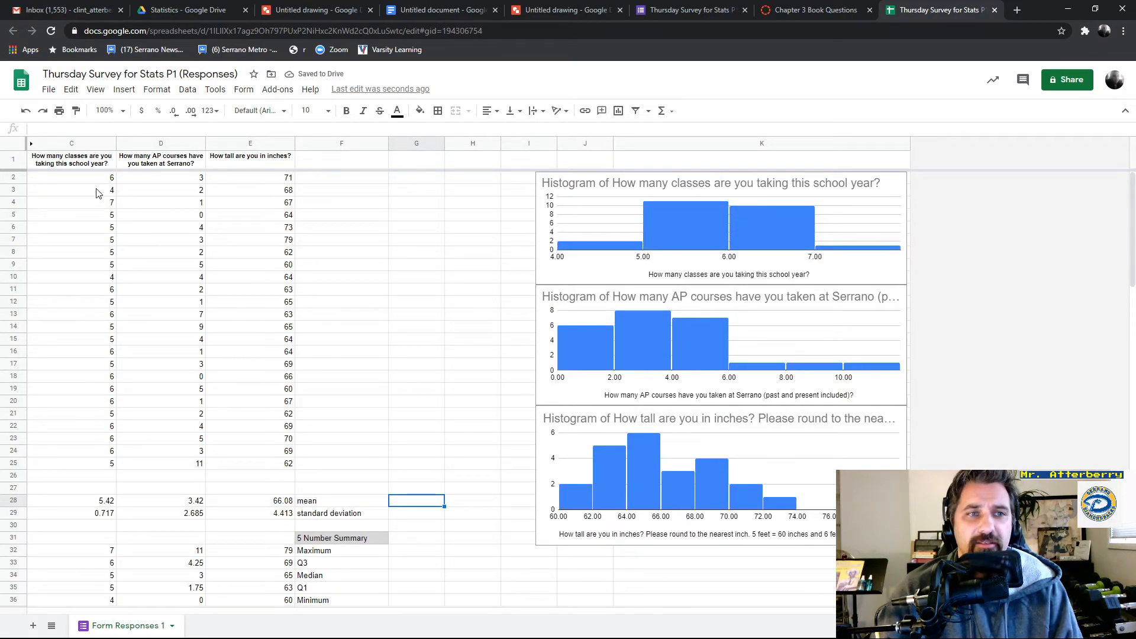
scroll(642, 256, "down", 2)
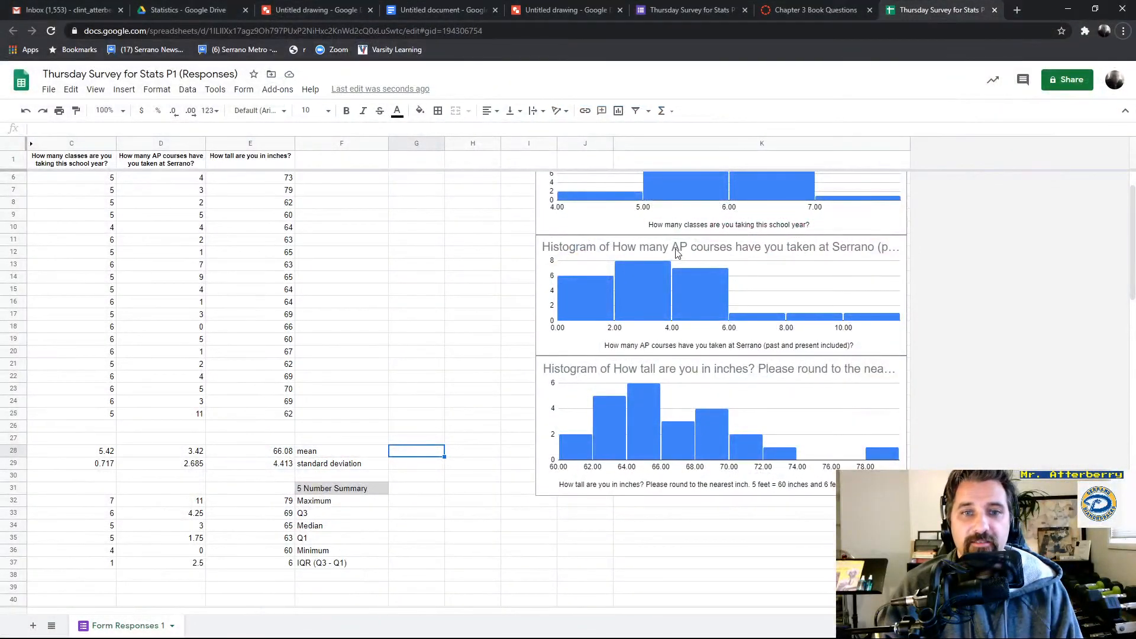
scroll(728, 355, "up", 1)
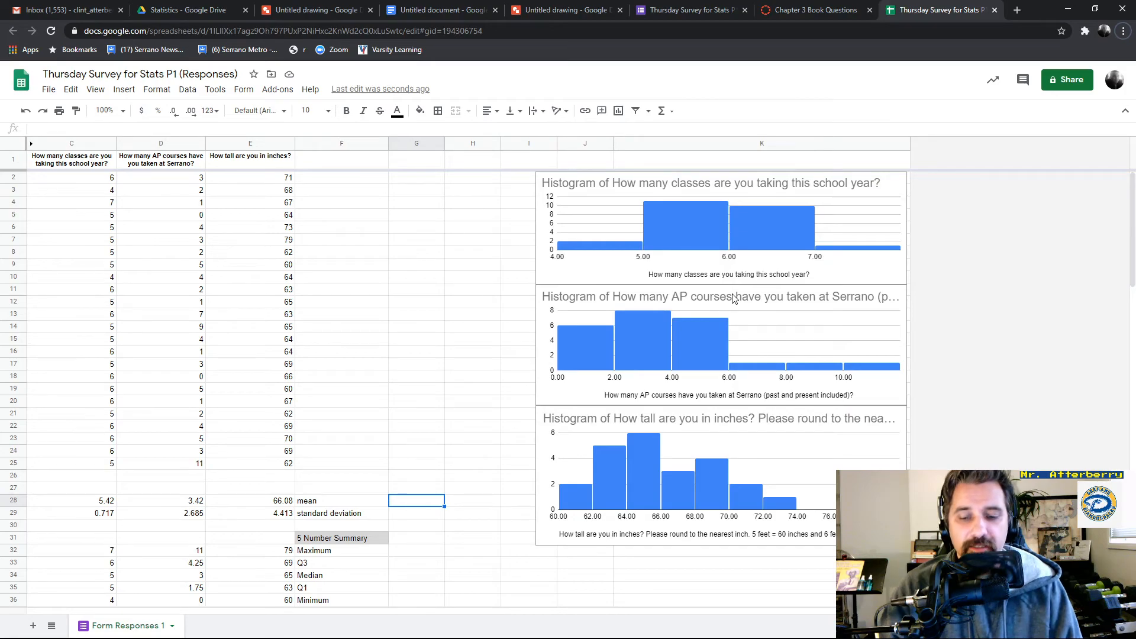
key("alt+Tab")
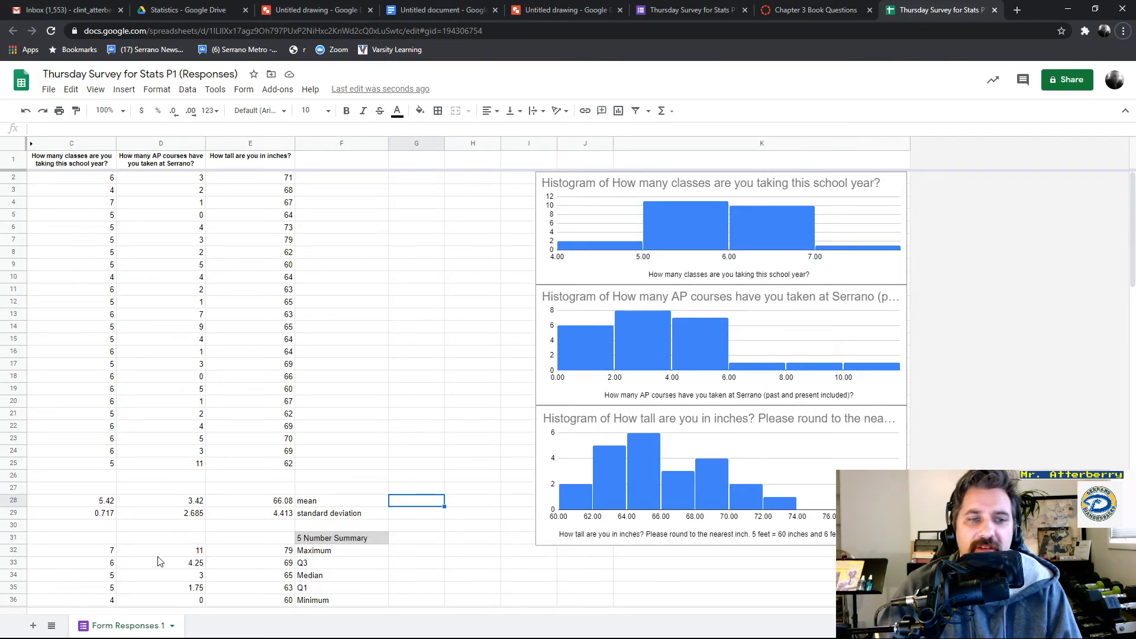
scroll(161, 523, "down", 1)
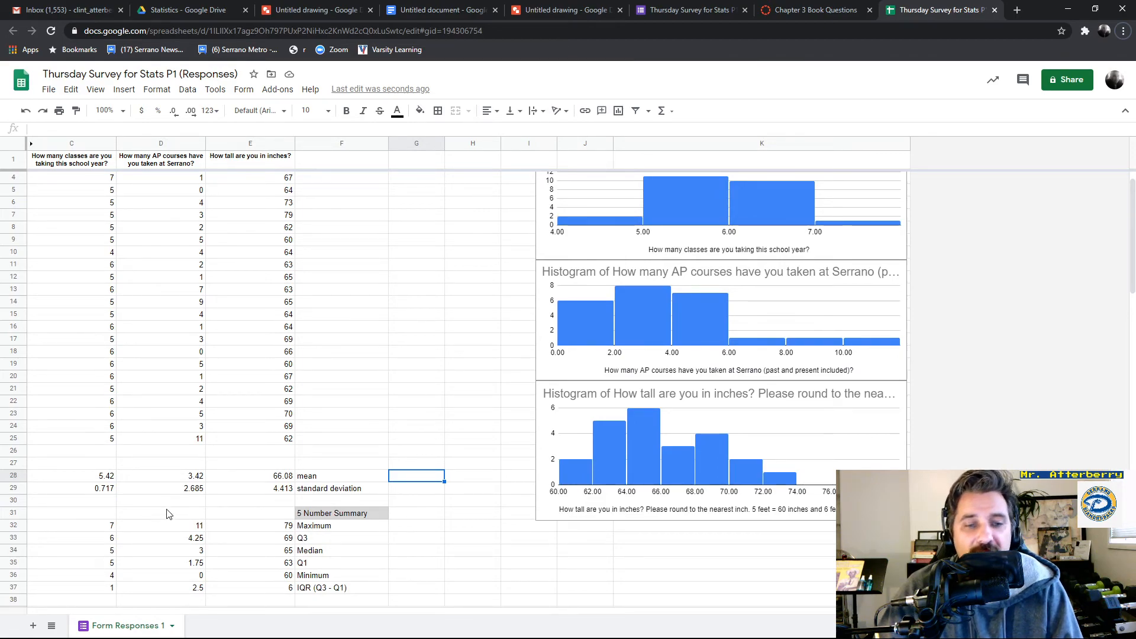
scroll(214, 496, "up", 1)
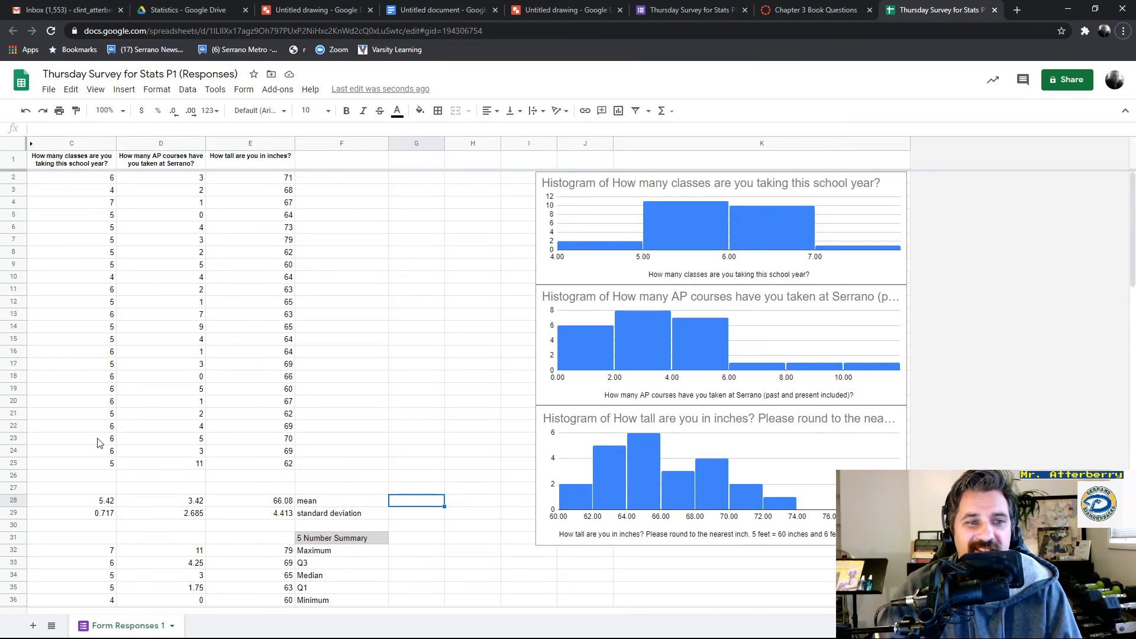
scroll(336, 459, "down", 1)
scroll(332, 442, "down", 1)
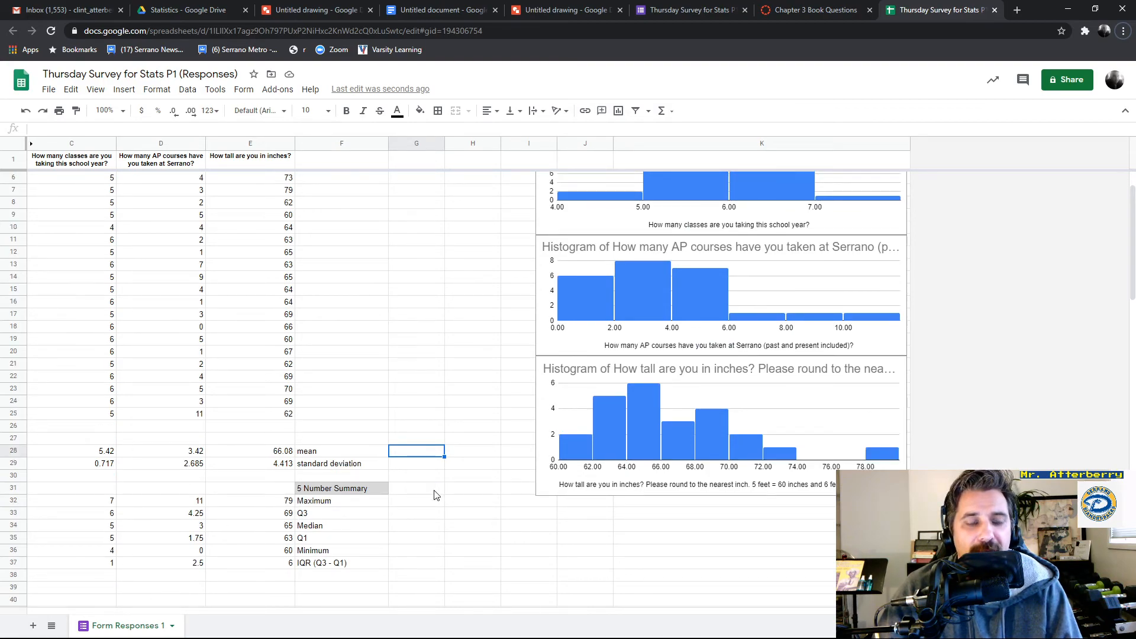
scroll(426, 497, "up", 1)
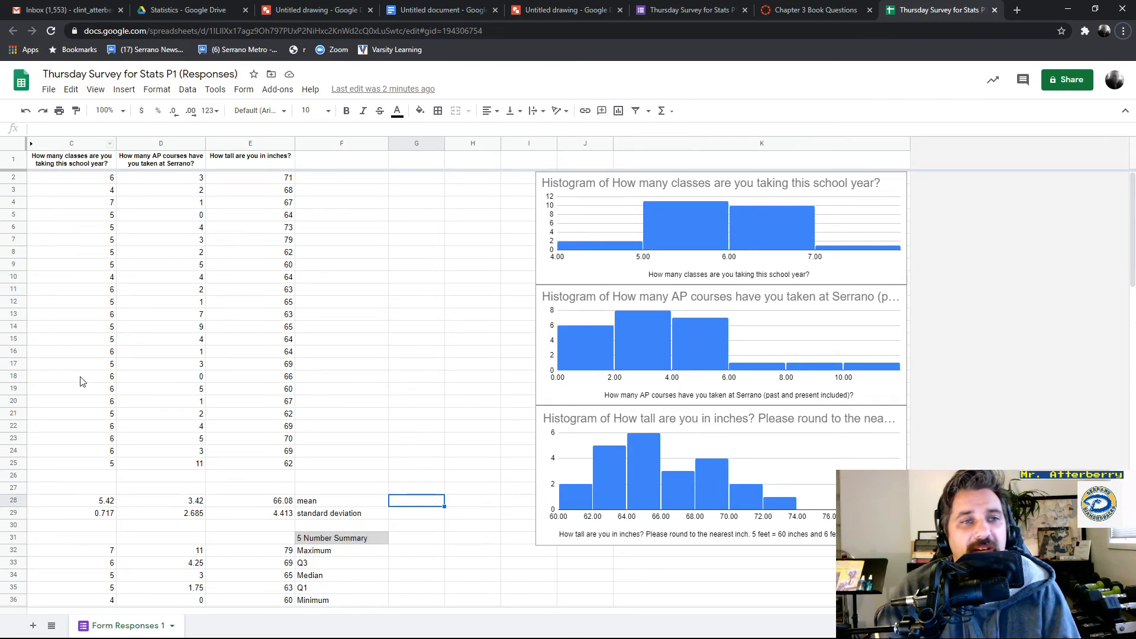
scroll(380, 391, "down", 1)
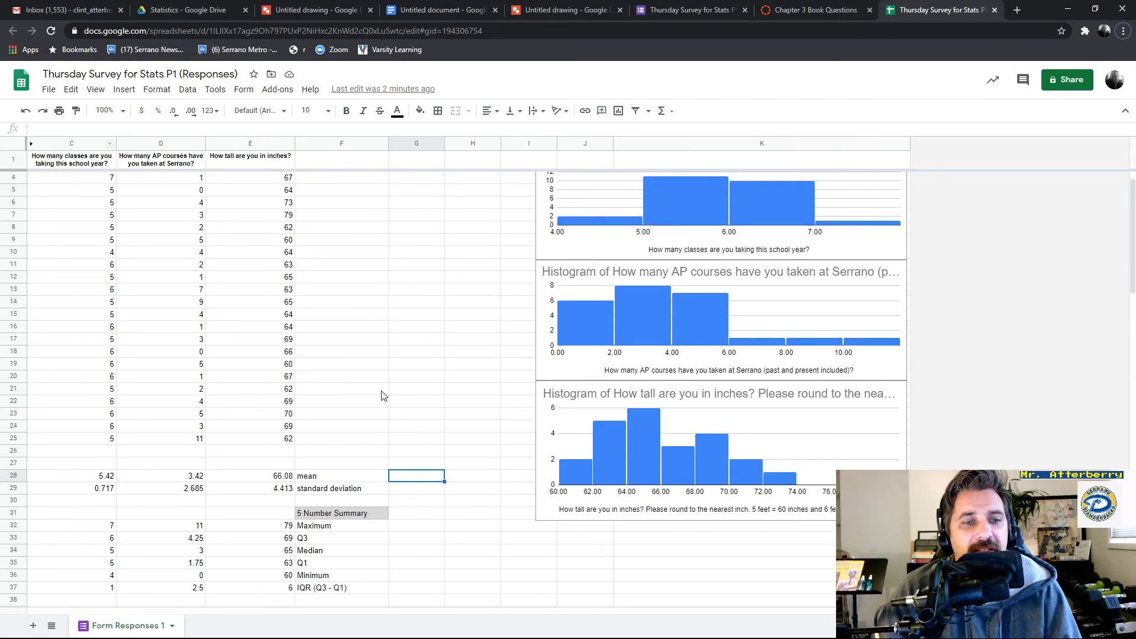
scroll(376, 461, "down", 1)
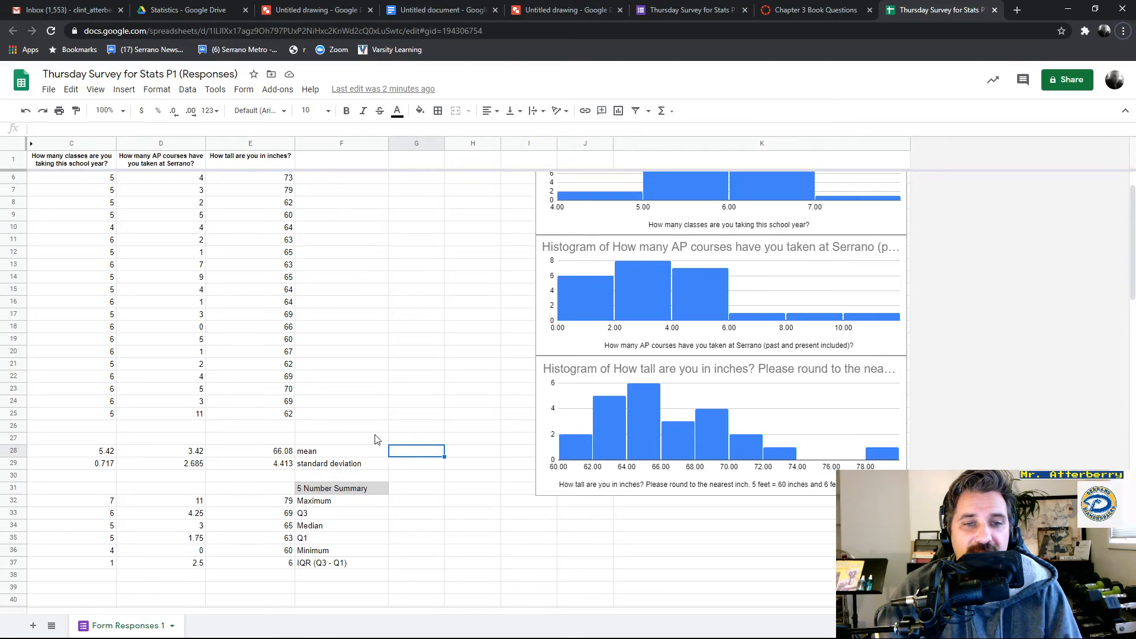
scroll(364, 440, "up", 1)
left_click_drag(79, 178, 93, 464)
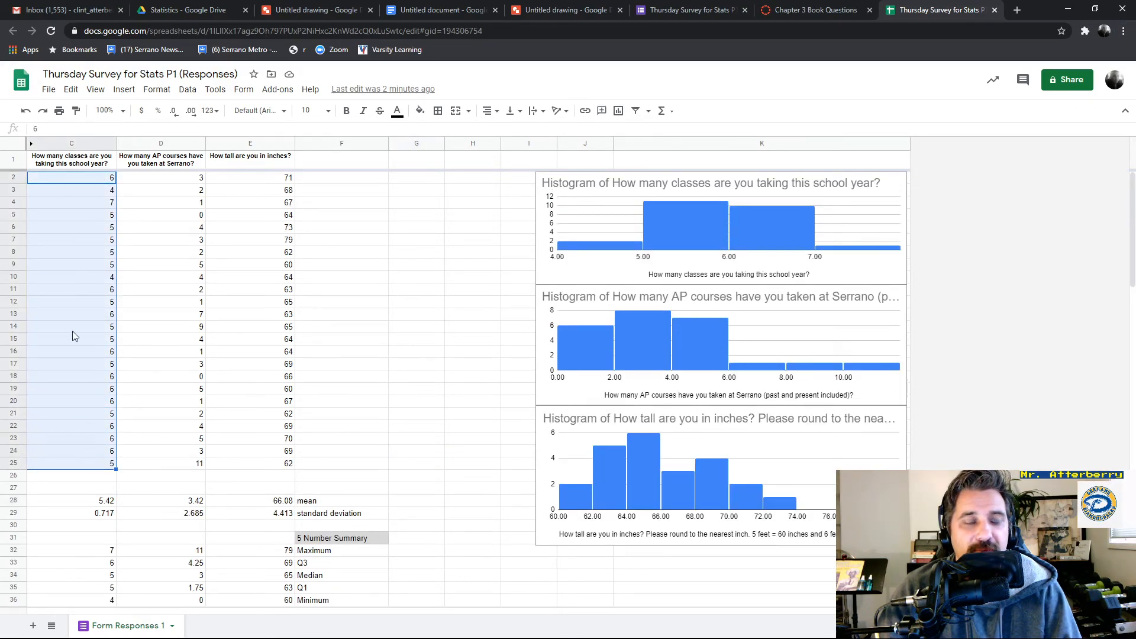
left_click(70, 164)
left_click(101, 466, "shift")
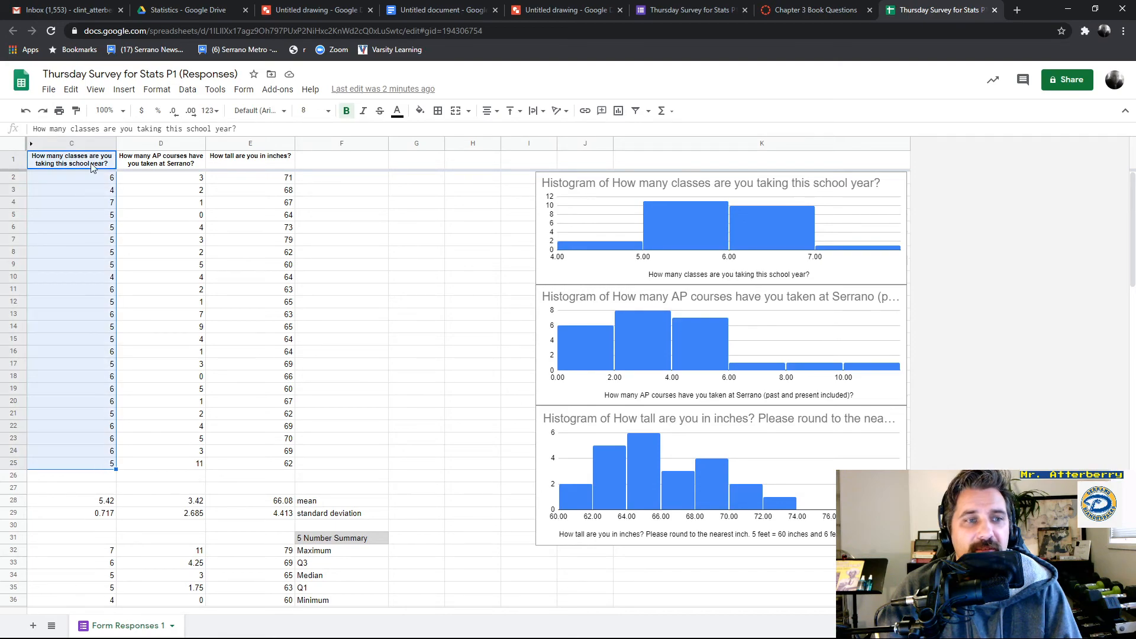
left_click(124, 89)
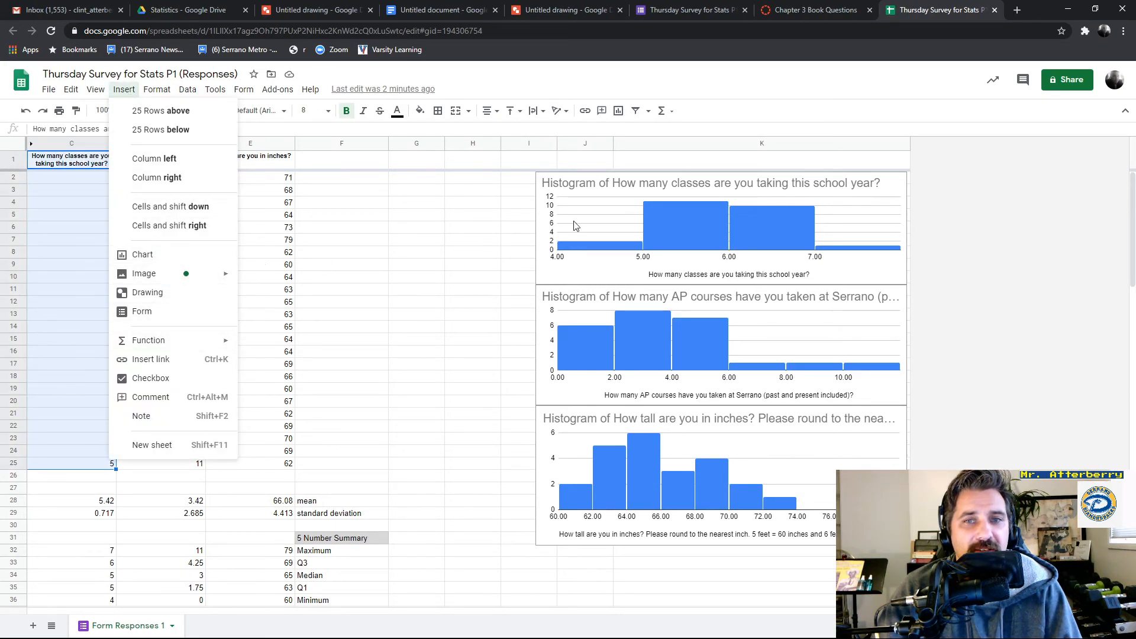
left_click(441, 343)
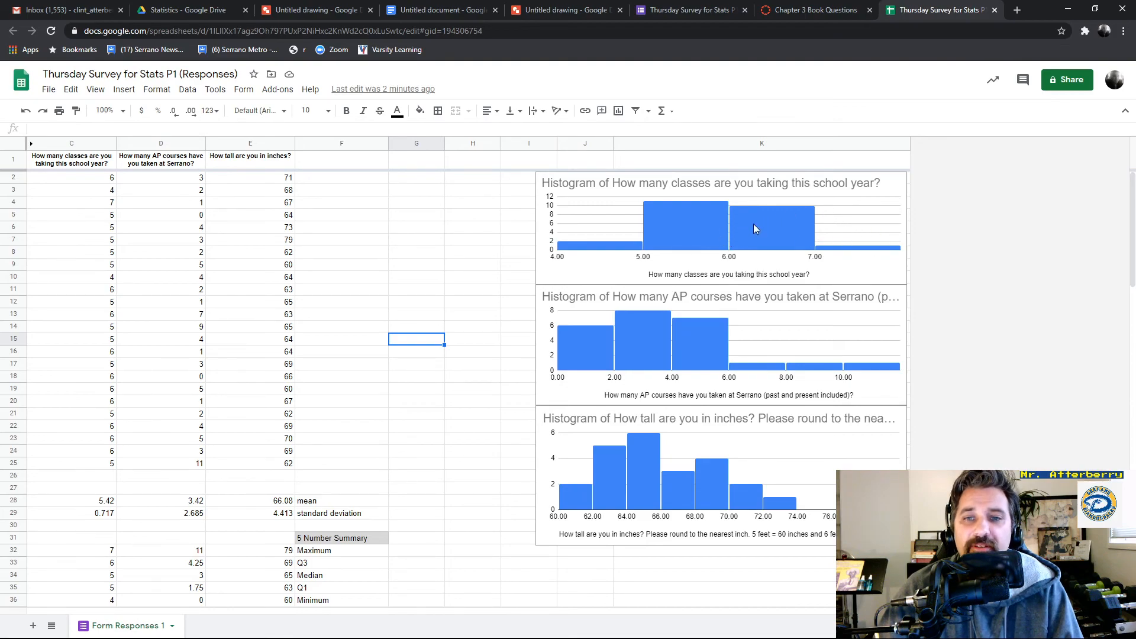
Check the three histograms and the mean, standard deviation, 5-number summary and IQR labels in F28:F37
scroll(803, 218, "down", 1)
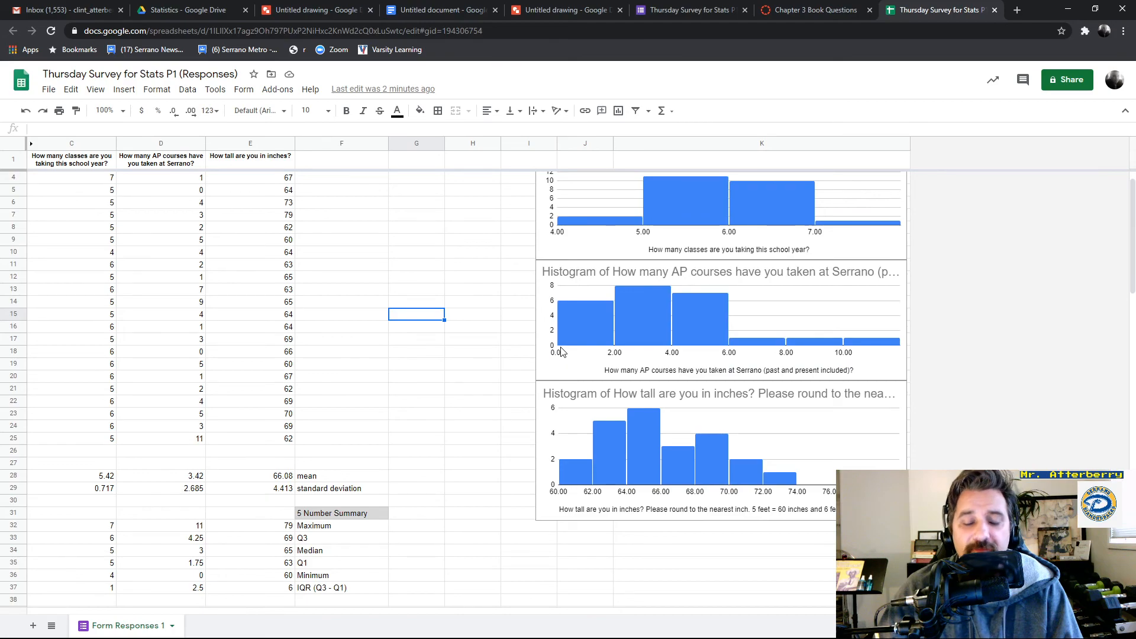
scroll(823, 356, "down", 1)
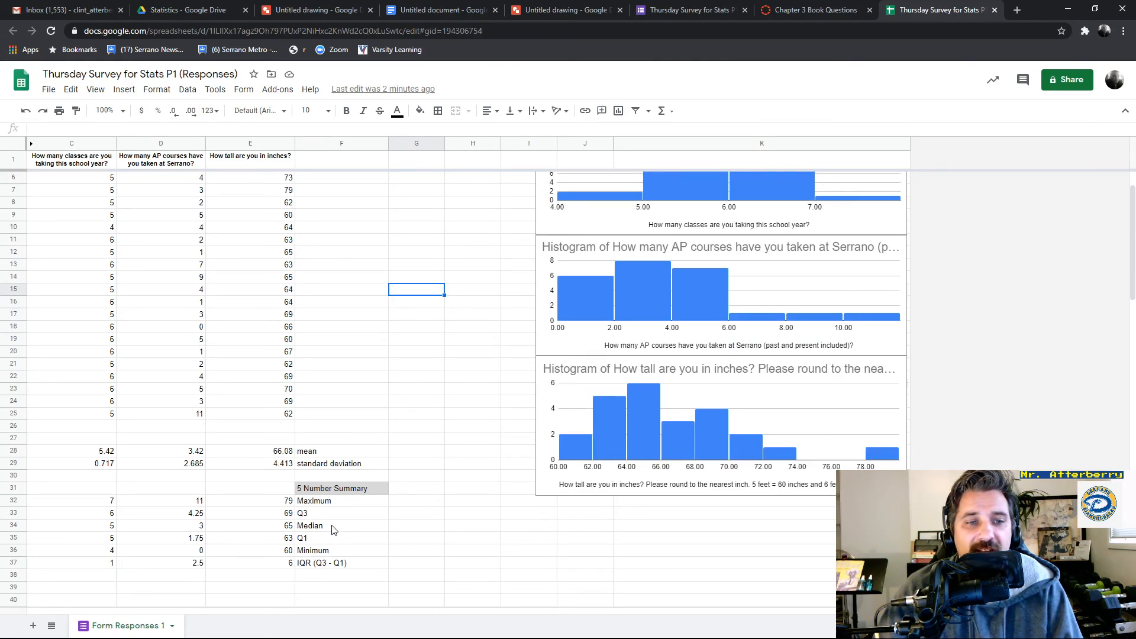
left_click_drag(333, 566, 305, 455)
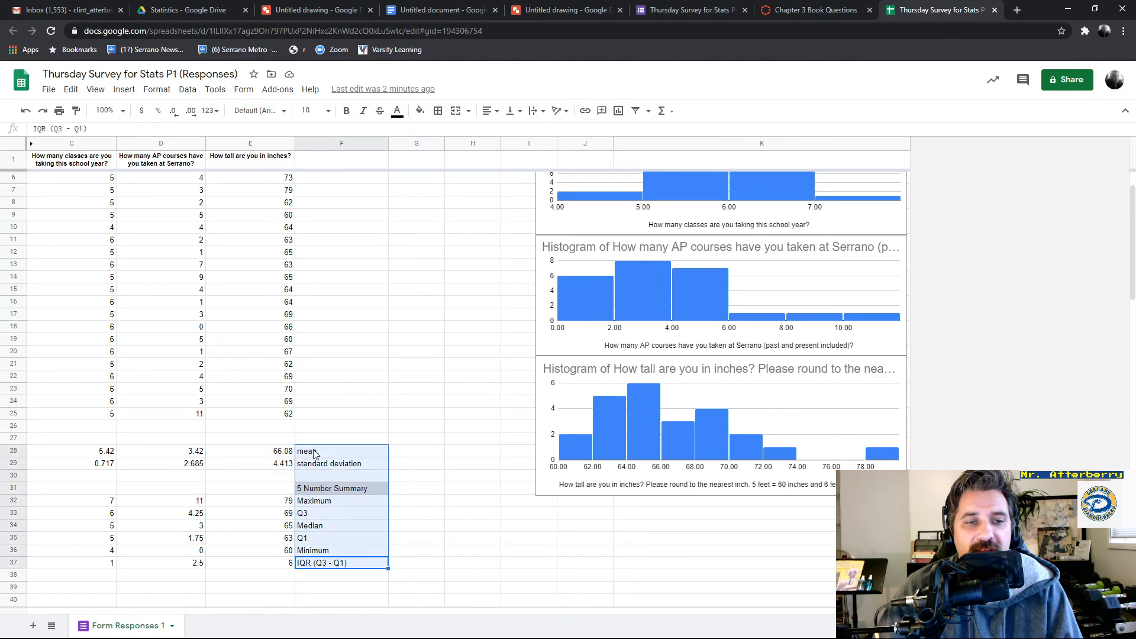
left_click(316, 454)
left_click(315, 465)
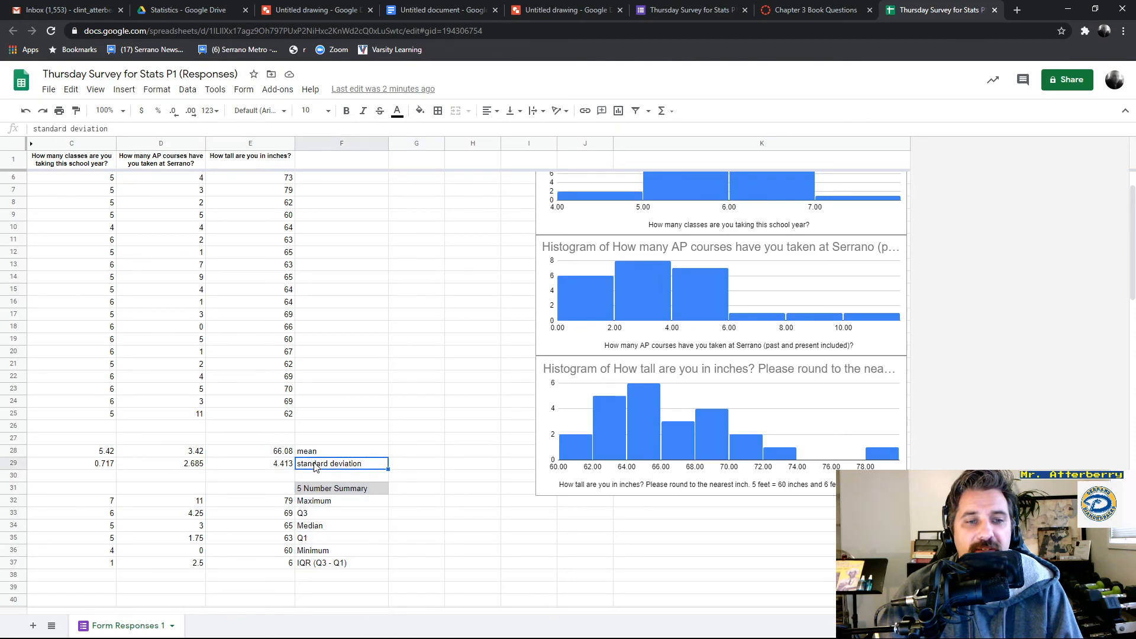
left_click(323, 506)
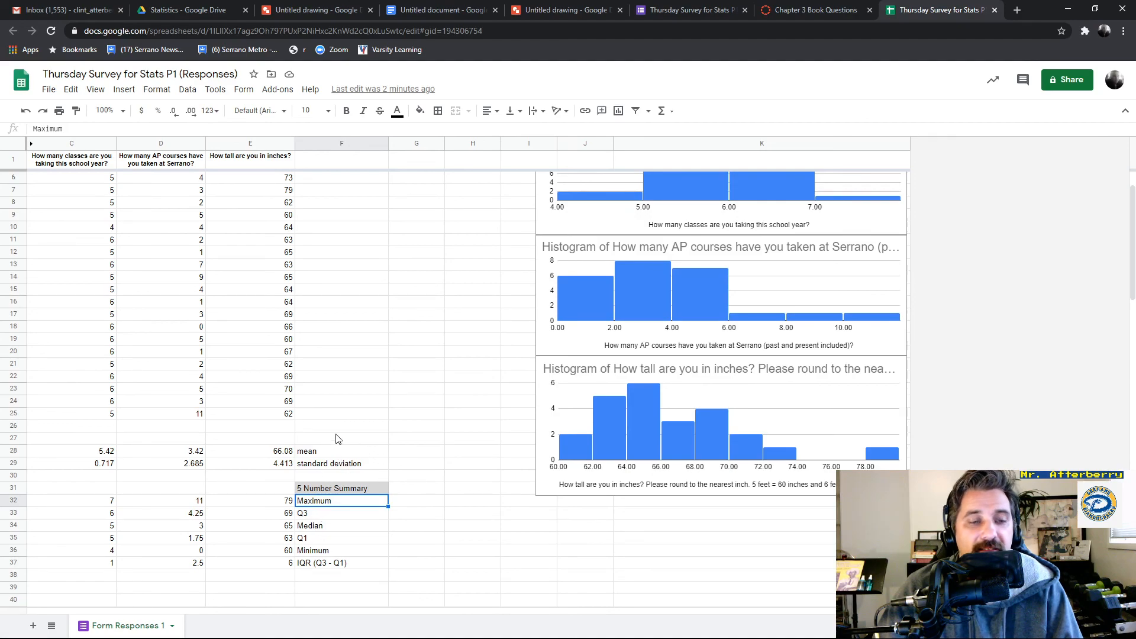
scroll(365, 448, "up", 1)
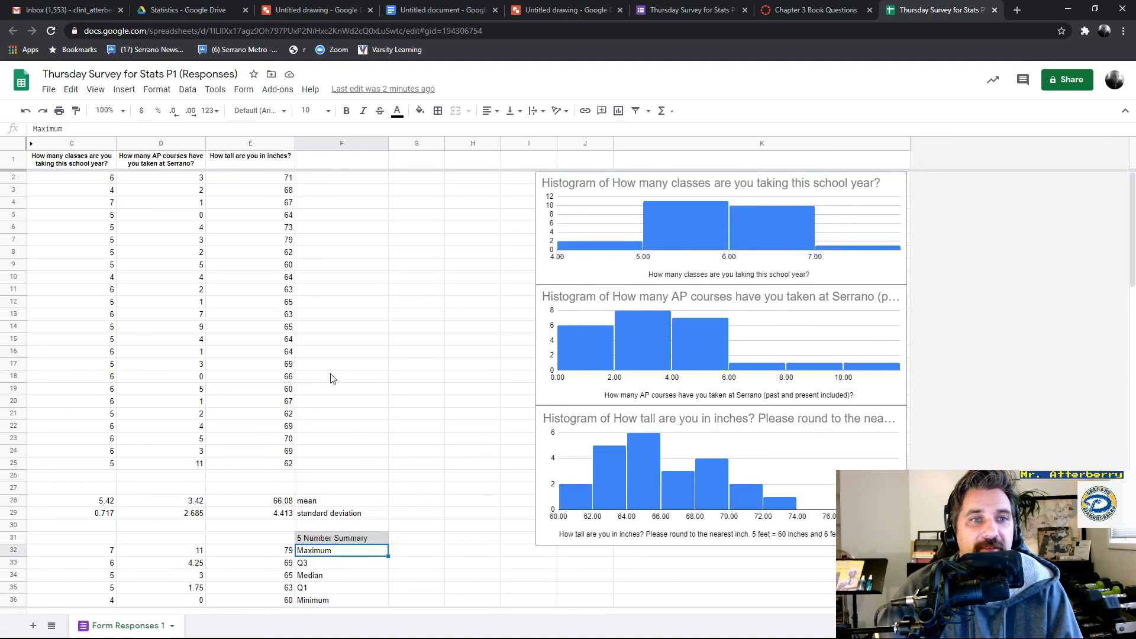